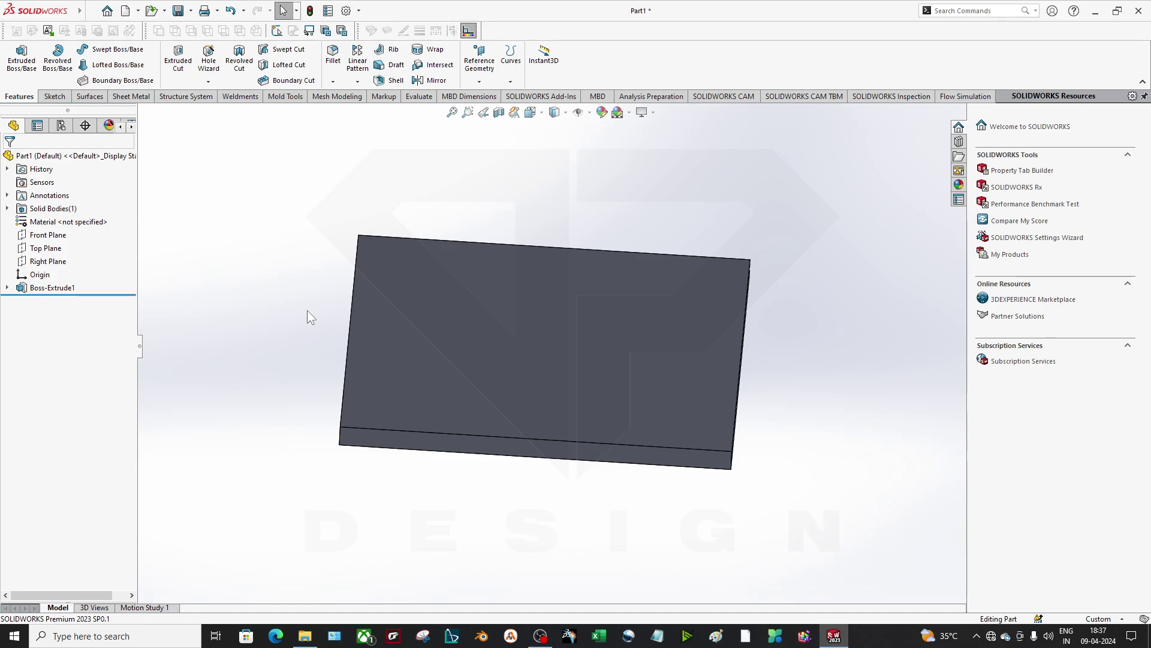
Step: Show the Sketch tools in the CommandManager for the extruded plate Part1
click(55, 97)
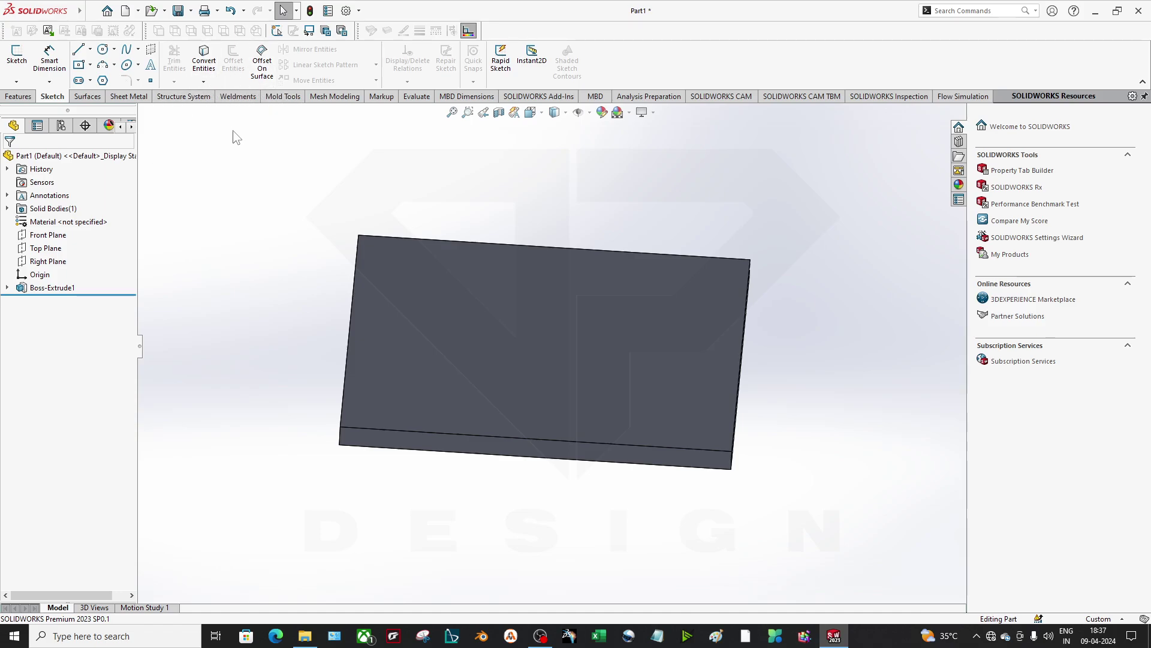
Step: Sketch a radius ~52.79 mm circle at the origin on the plate's top face and extrude it 10 mm
middle_drag(694, 348, 733, 379)
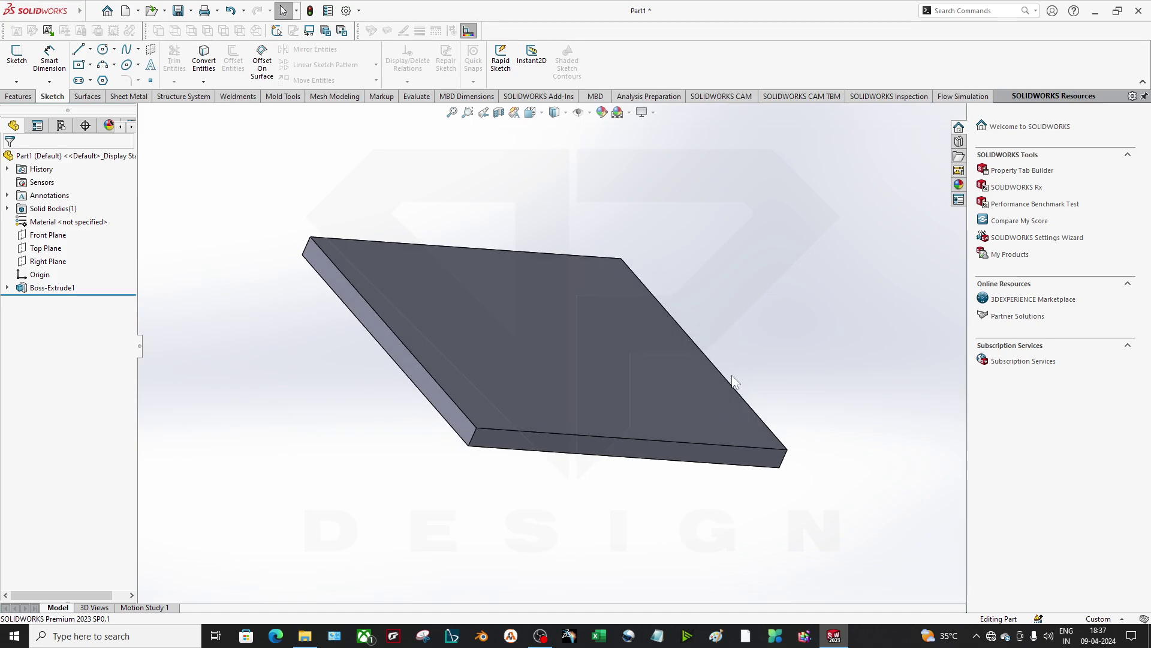
middle_drag(593, 324, 547, 387)
right_click(547, 387)
key(Escape)
right_click(395, 432)
click(428, 327)
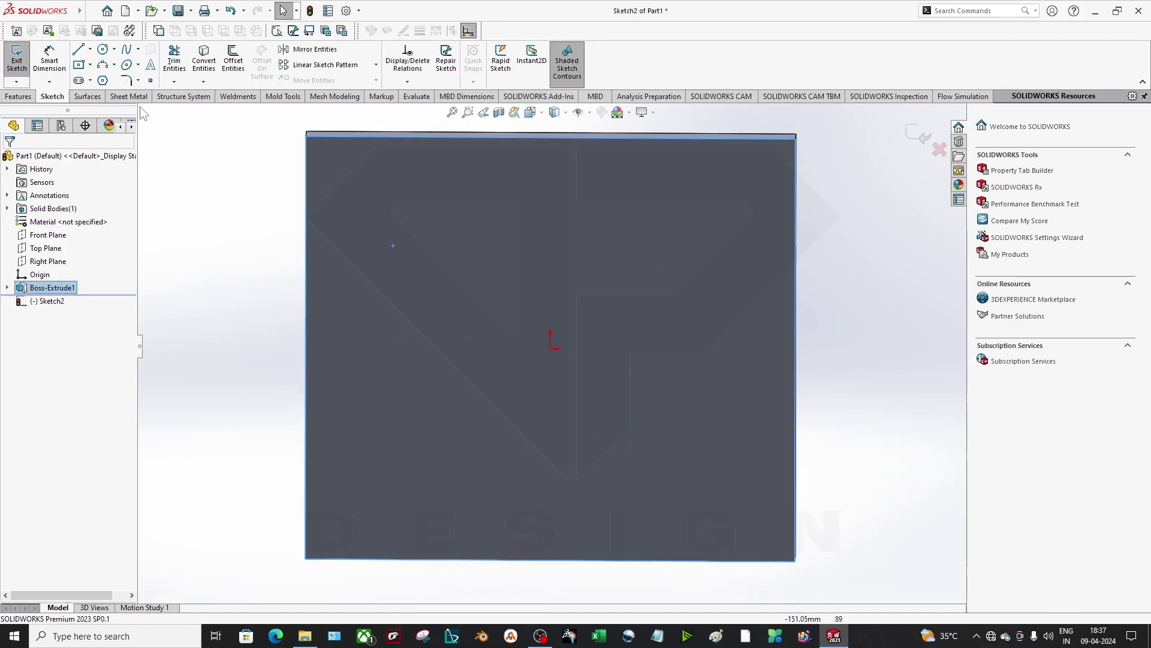
click(102, 48)
click(550, 347)
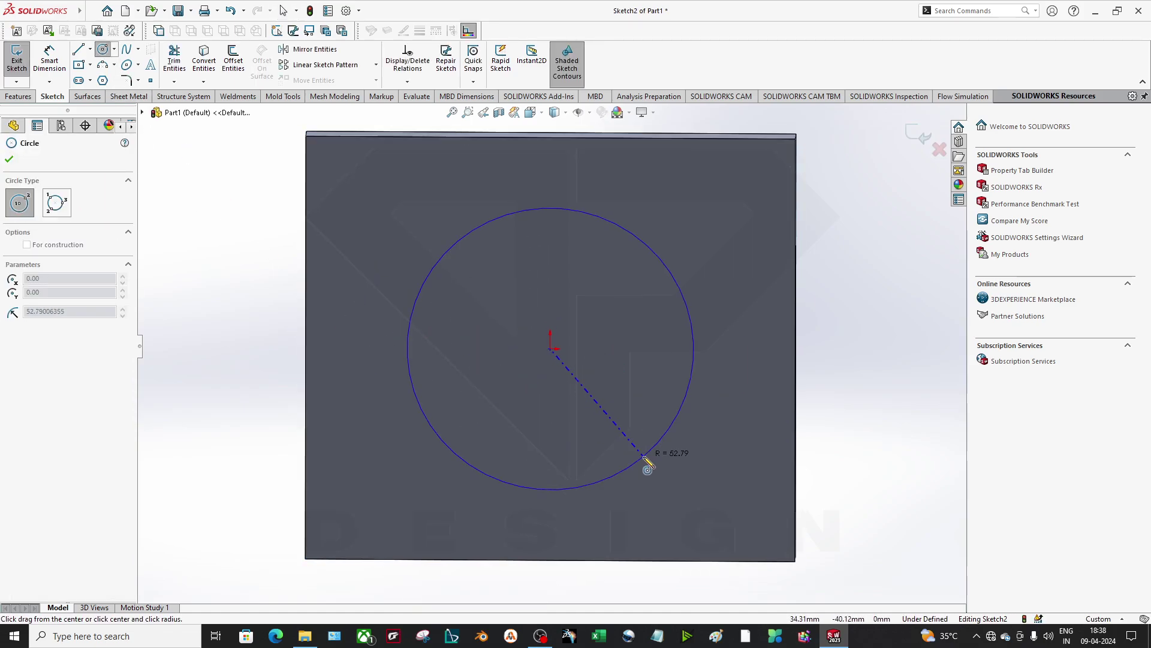
click(646, 460)
right_drag(618, 394, 436, 235)
middle_drag(436, 235, 611, 316)
key(Return)
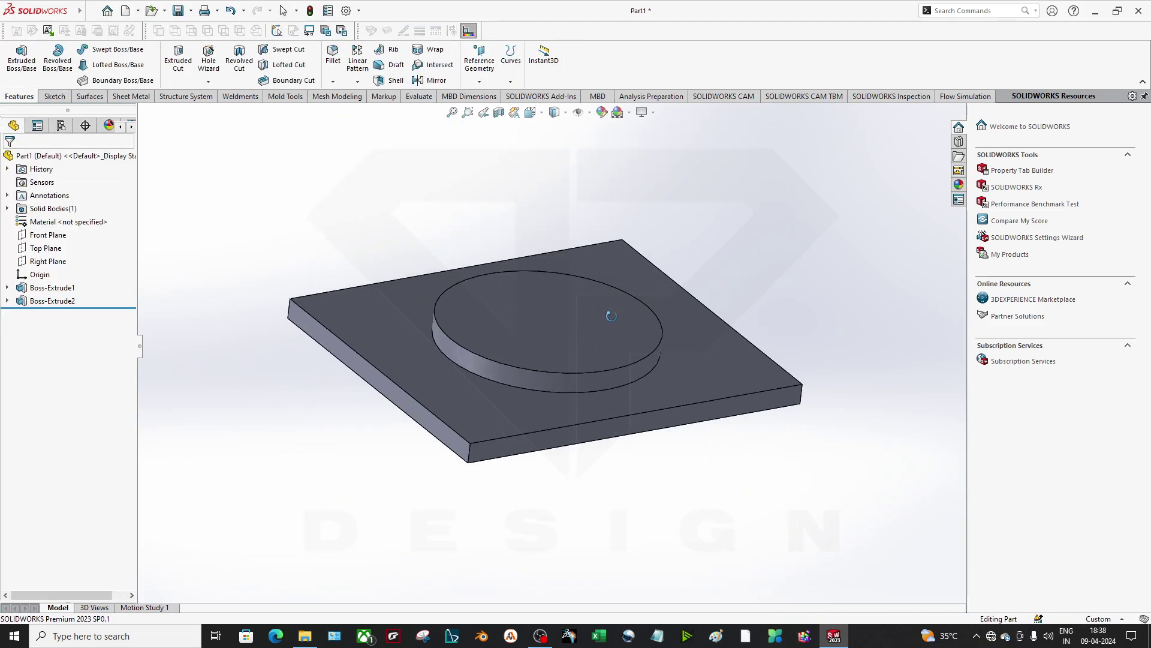
Step: Create reference plane Plane1 offset 100 mm from the boss's top face
scroll(498, 366, up, 5)
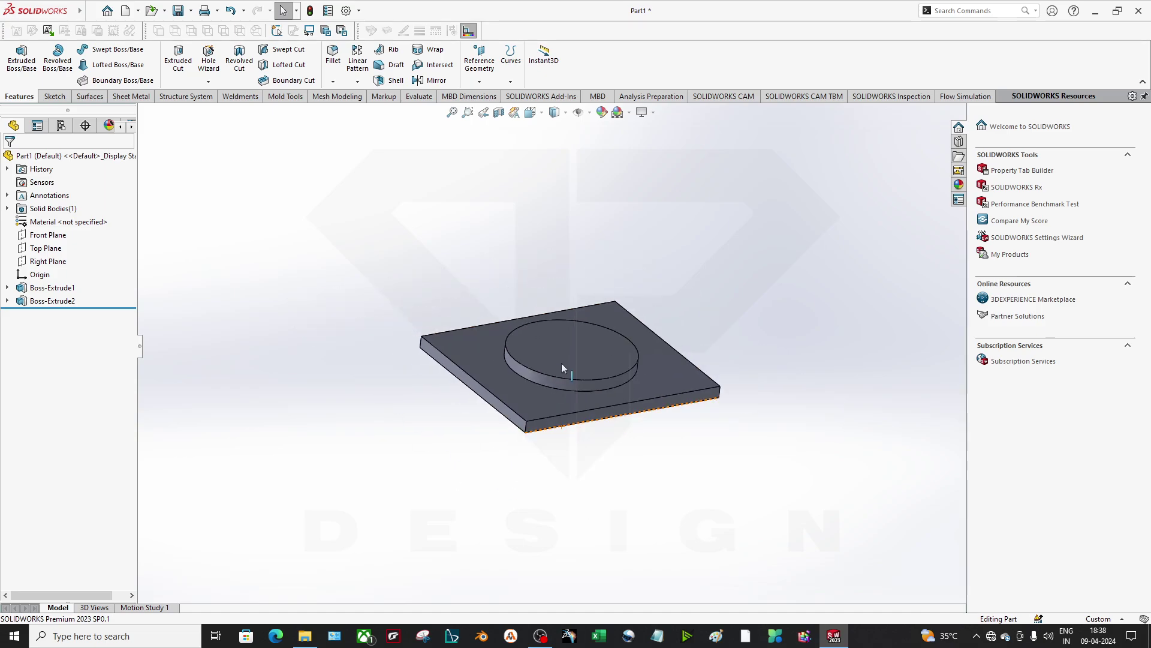
click(479, 60)
click(527, 149)
click(614, 358)
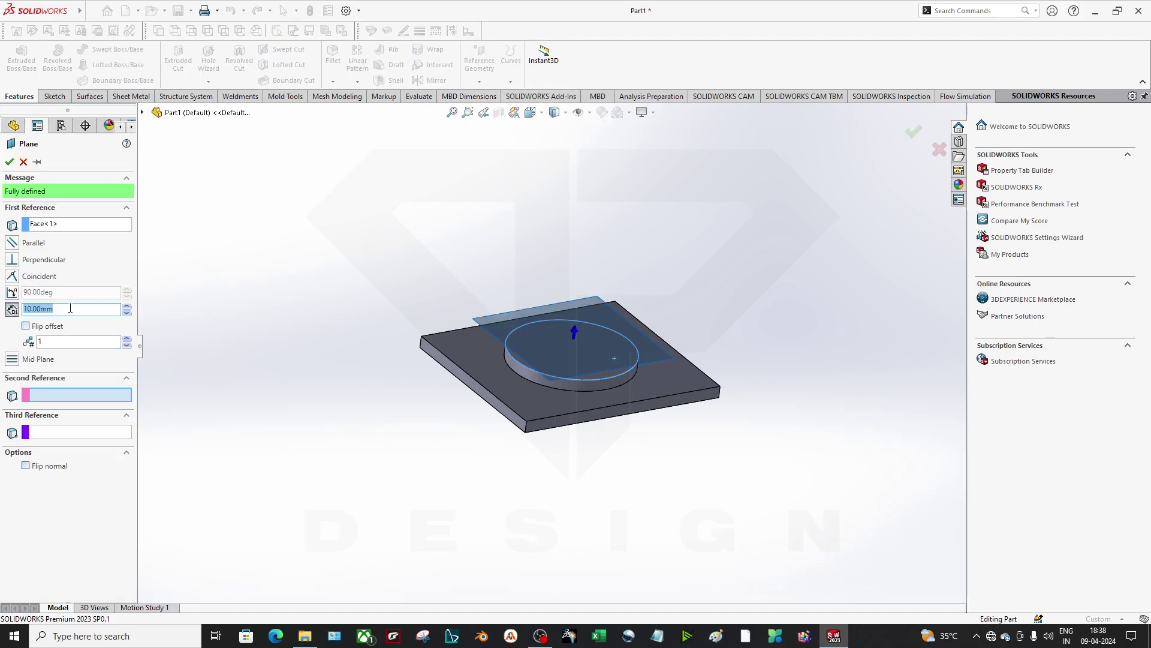
text(100)
key(Return)
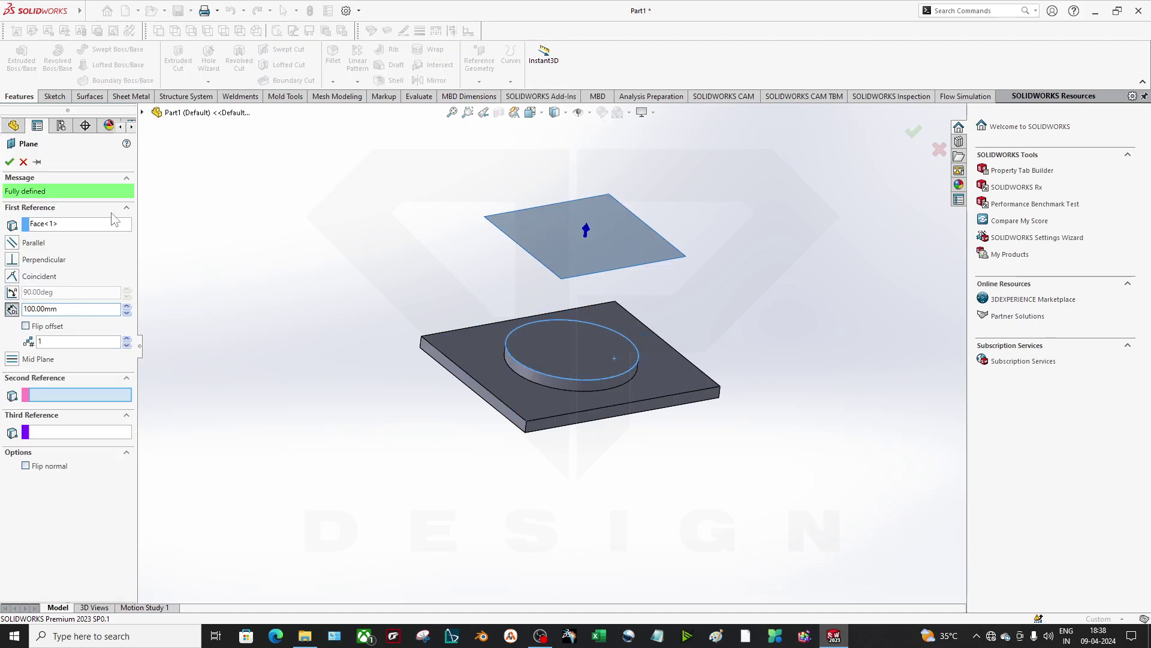
click(9, 162)
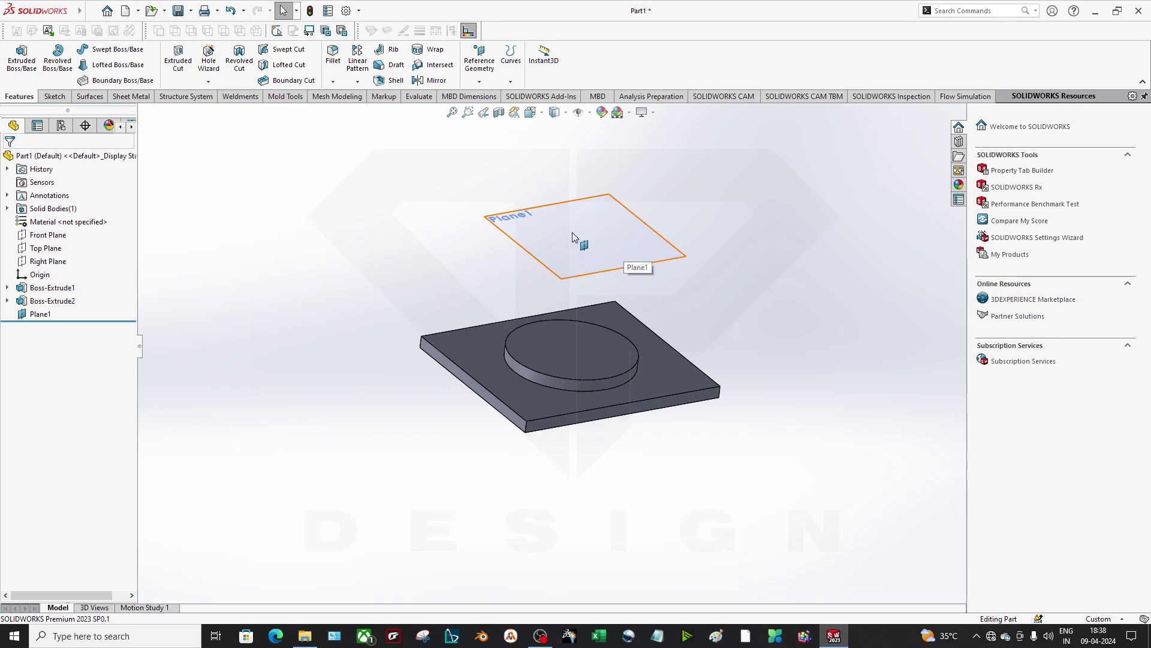
Step: Start a new sketch on Plane1
scroll(572, 232, down, 2)
click(585, 245)
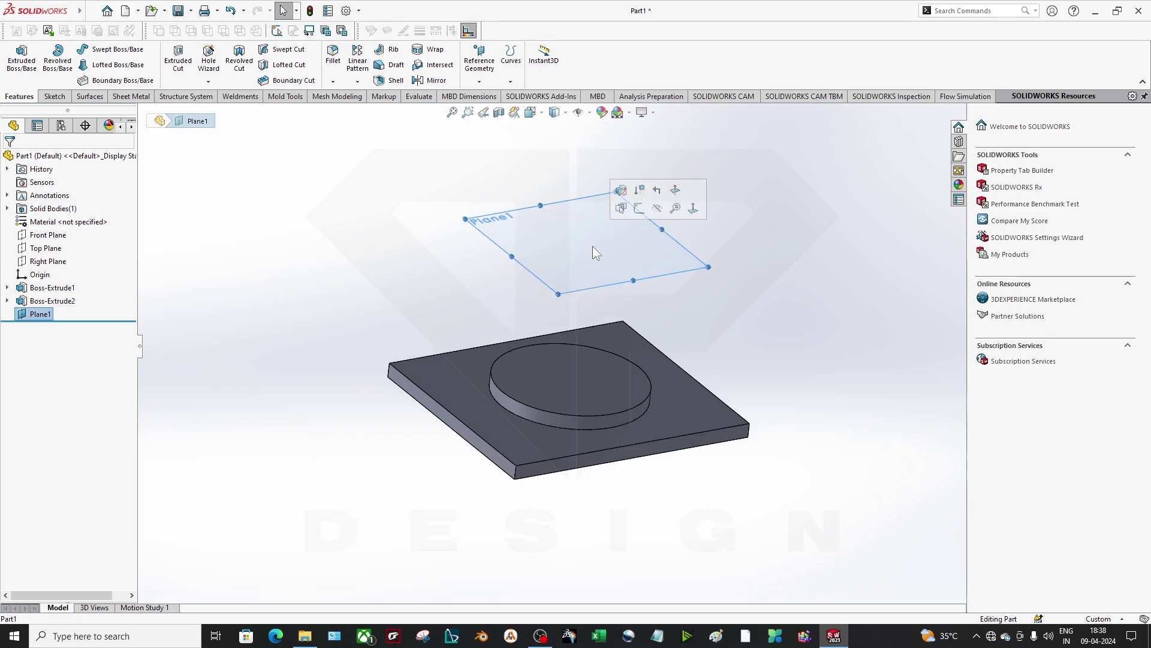
right_click(592, 246)
click(626, 227)
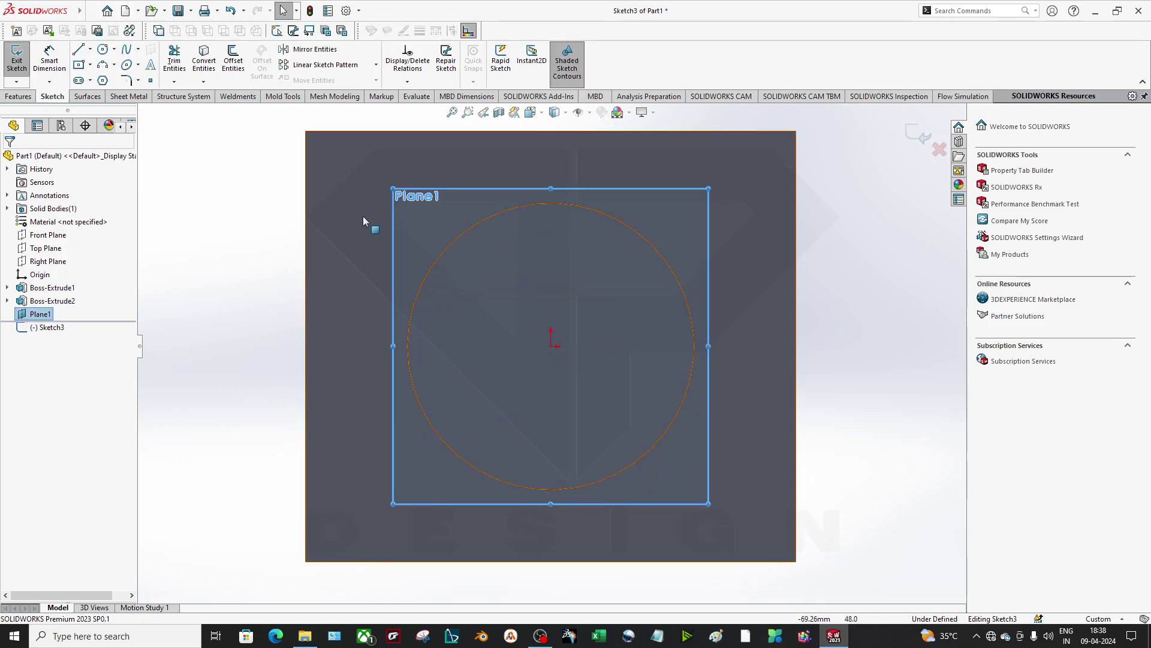
Step: Draw a test circle at the sketch origin, view it in 3D, then delete it
click(103, 48)
click(550, 347)
click(434, 277)
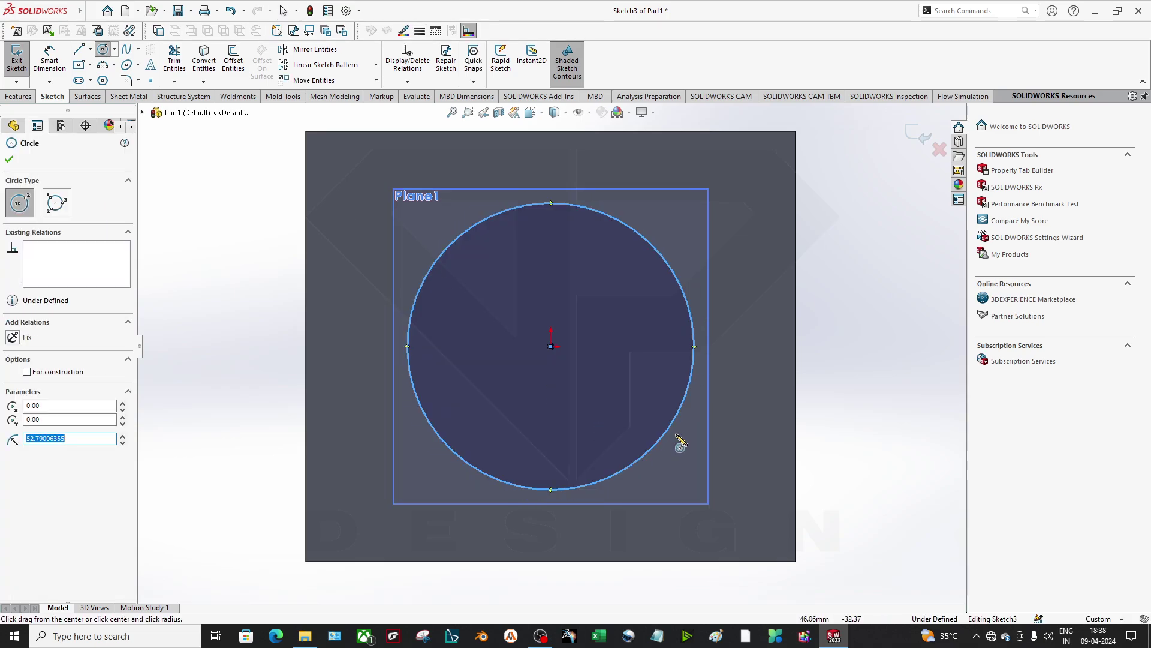
key(ctrl+7)
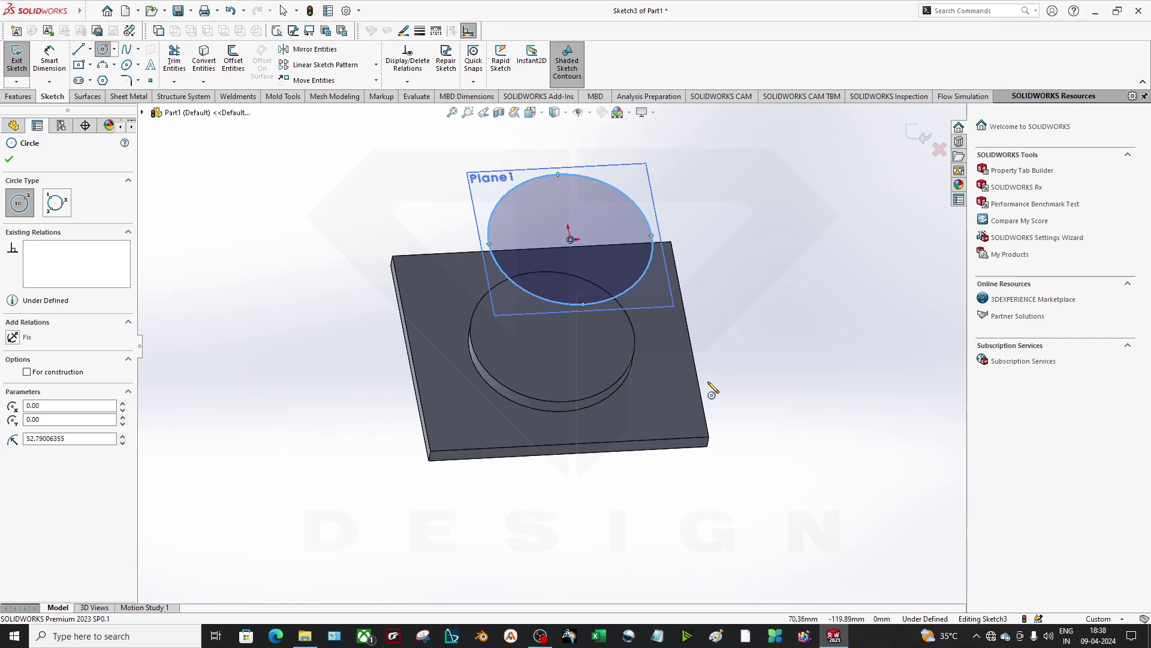
key(Escape)
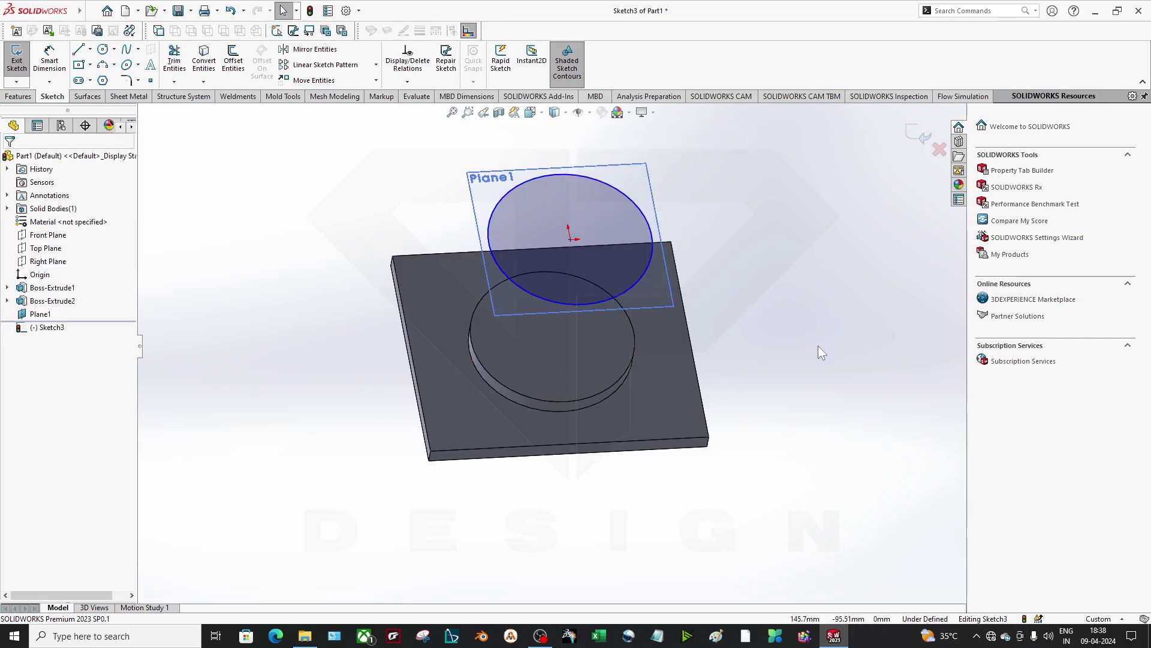
click(624, 203)
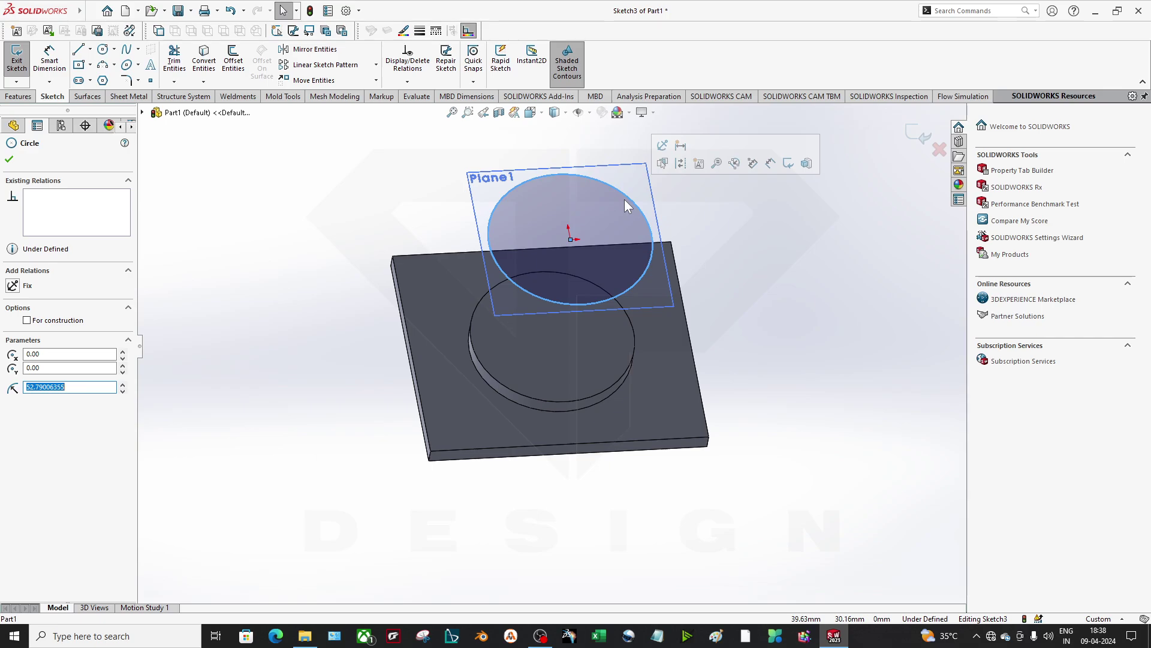
key(Delete)
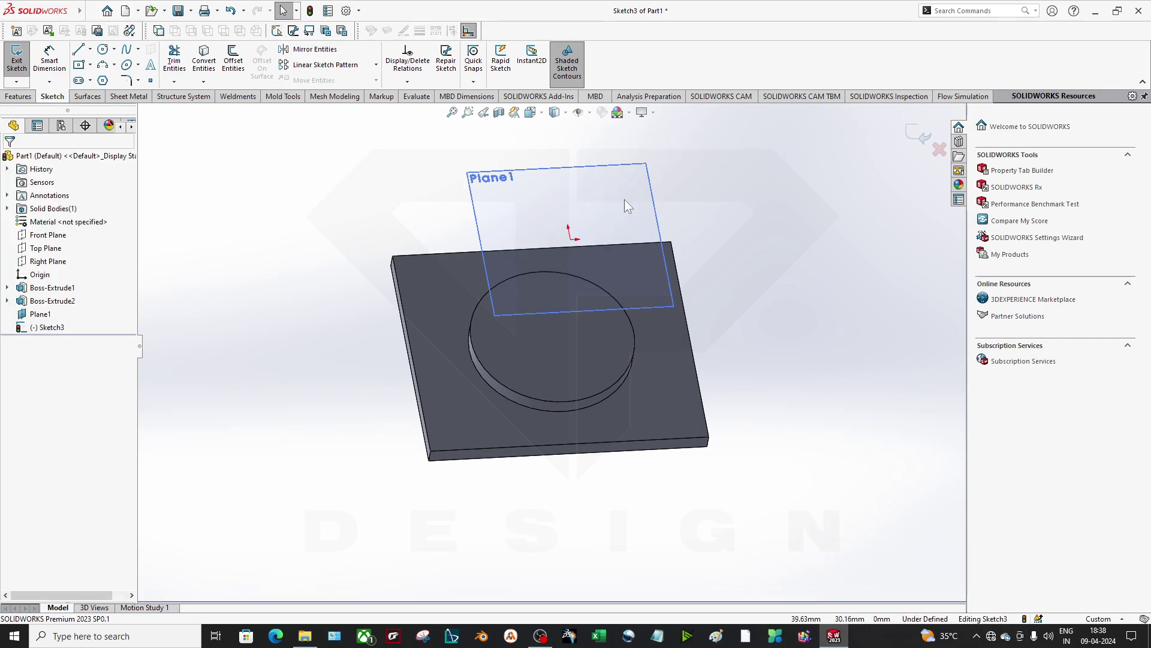
Step: Convert the boss's circular edge and the plate's top edges onto Plane1, then exit the sketch
click(633, 333)
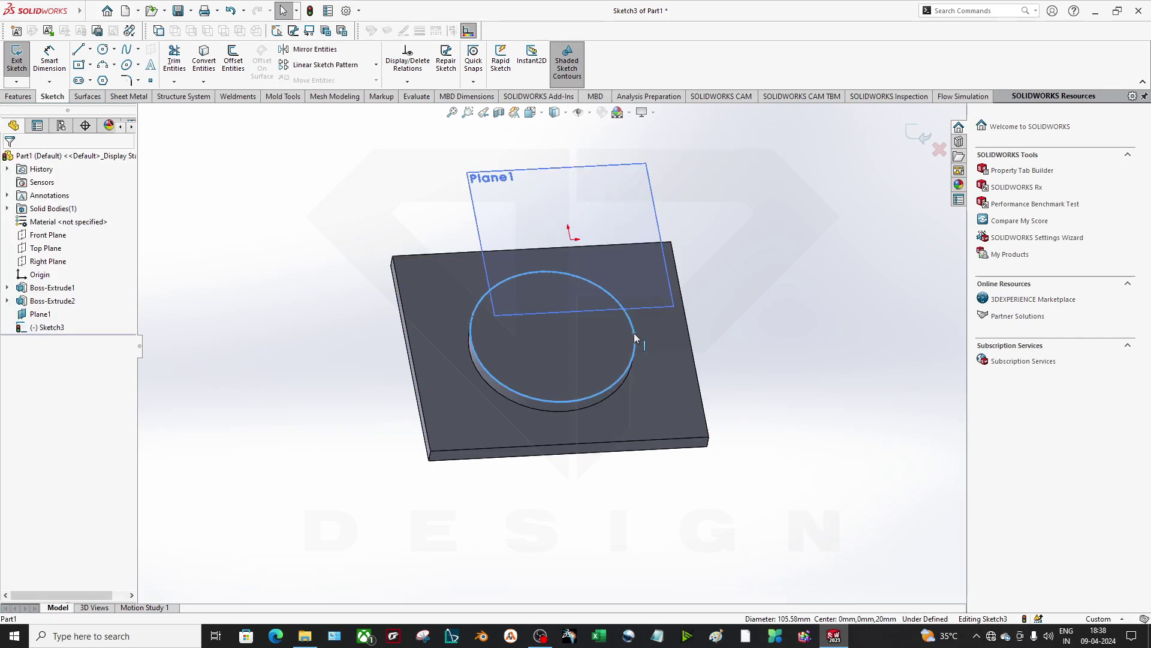
ctrl+click(423, 253)
ctrl+click(398, 275)
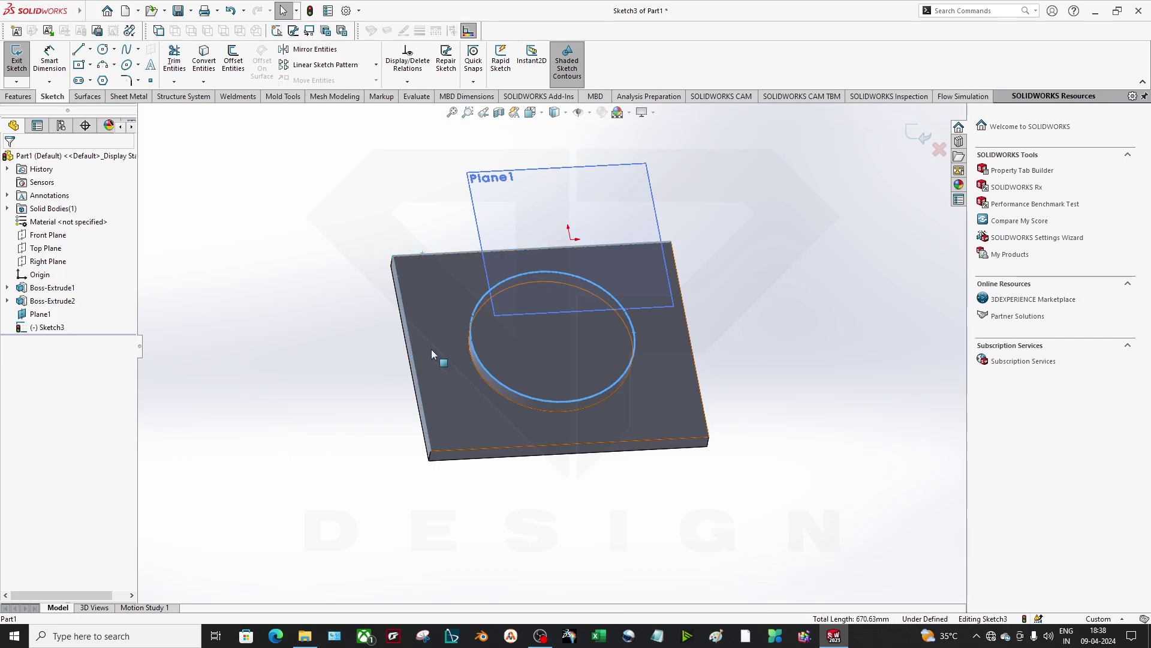
ctrl+click(697, 372)
middle_drag(642, 258, 765, 234)
middle_drag(530, 253, 626, 293)
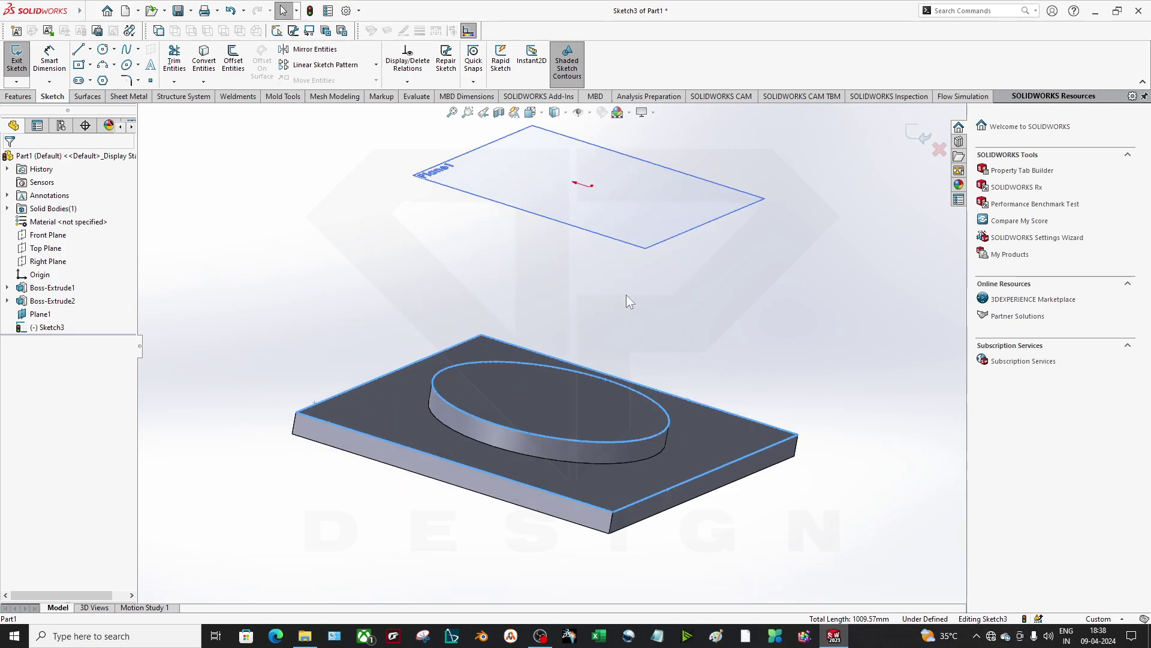
click(204, 60)
middle_drag(539, 252, 911, 171)
click(918, 134)
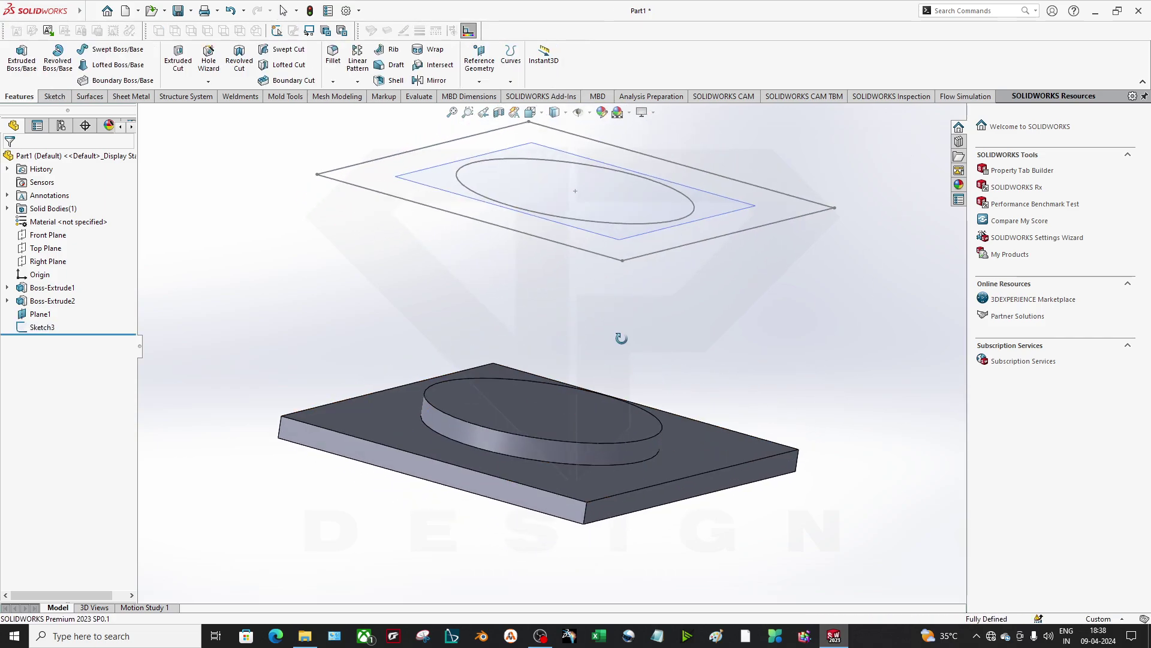
Step: Orbit the model and look over the Convert Entities extra options on the Sketch tab
middle_drag(621, 334, 529, 258)
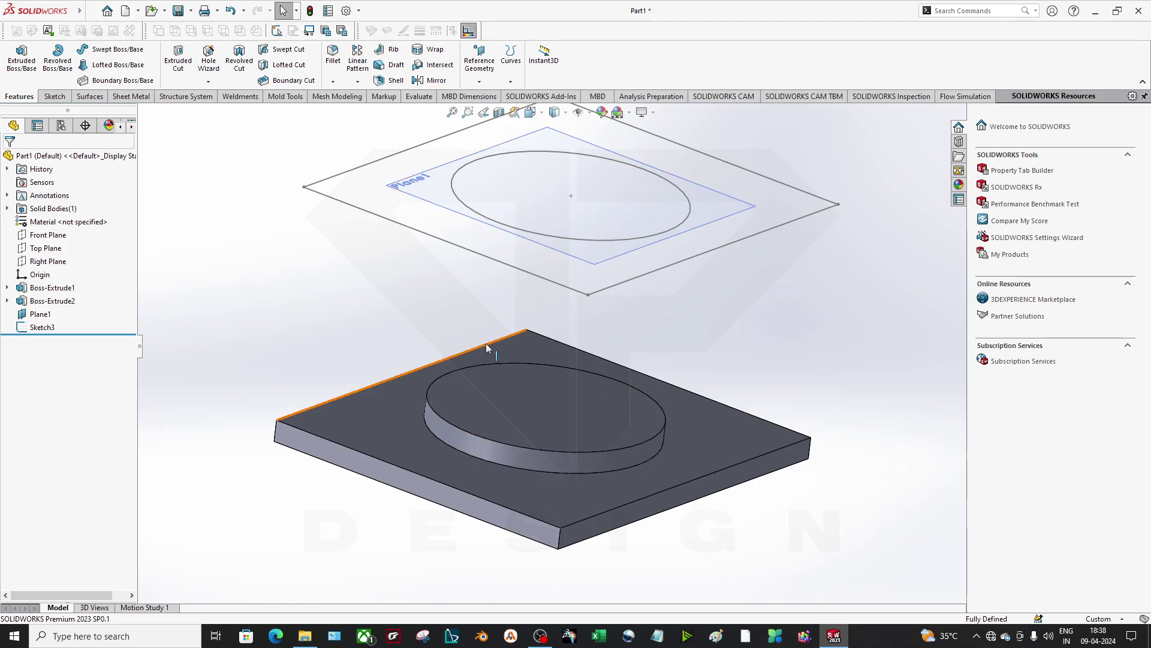
middle_drag(488, 341, 504, 319)
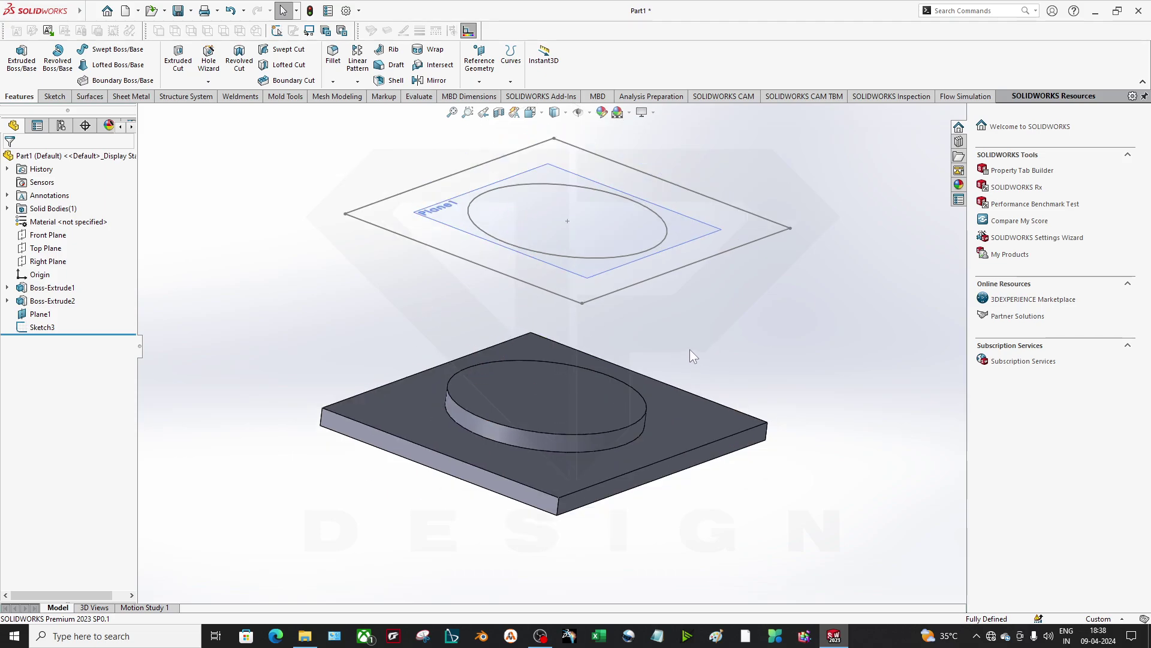
click(55, 96)
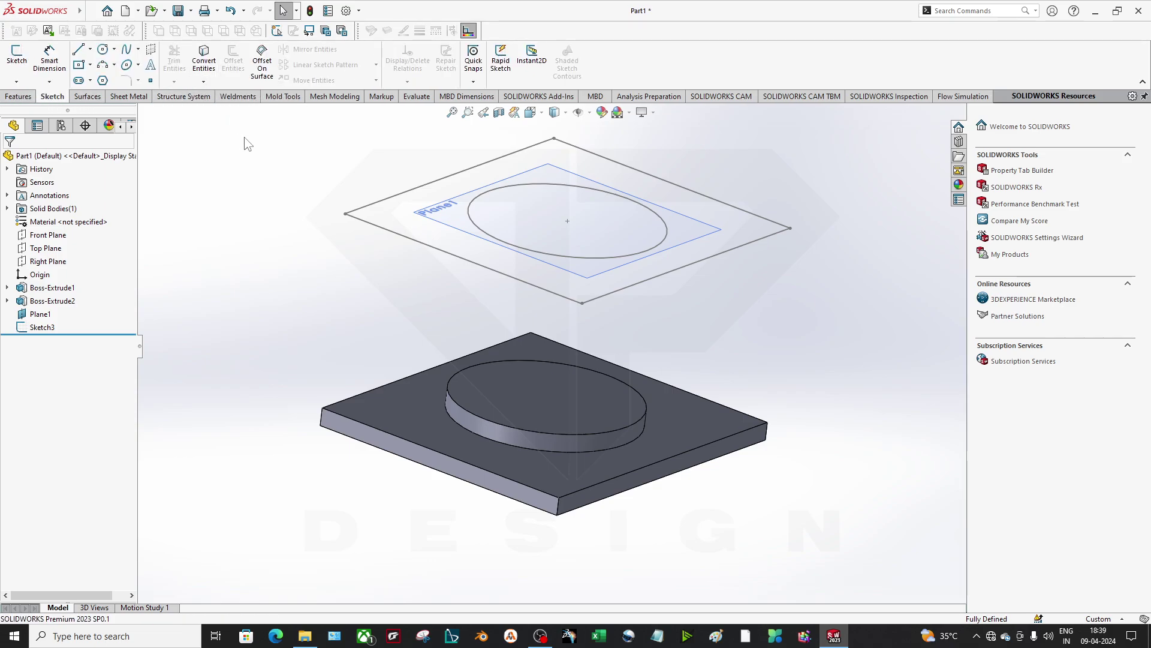
click(203, 81)
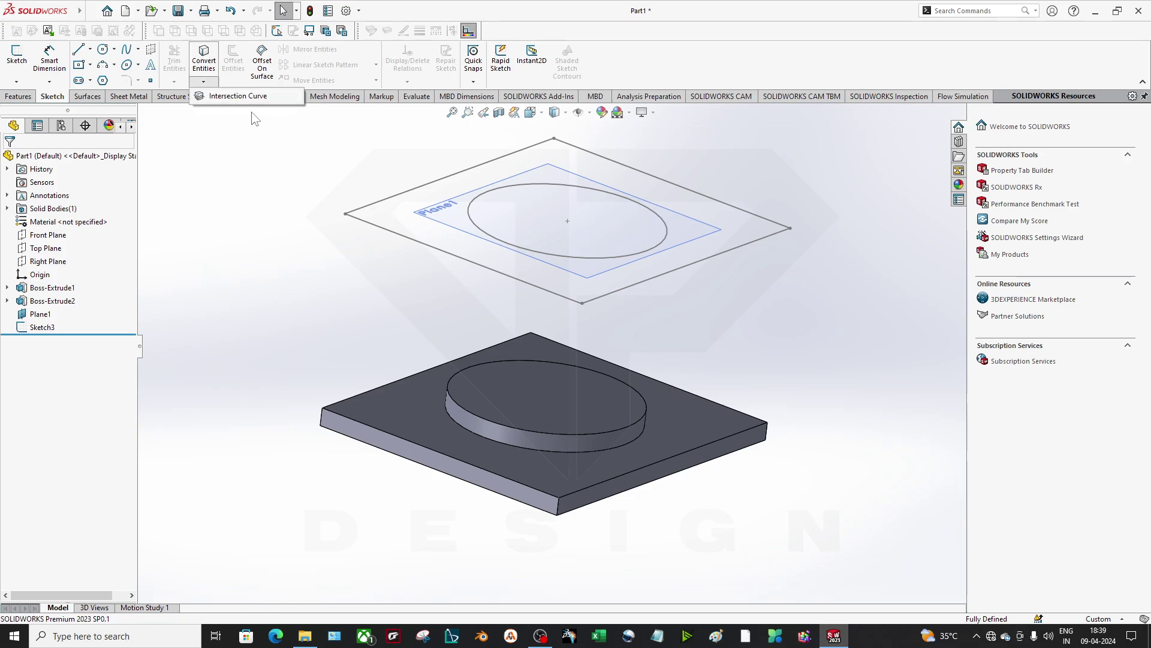
click(310, 185)
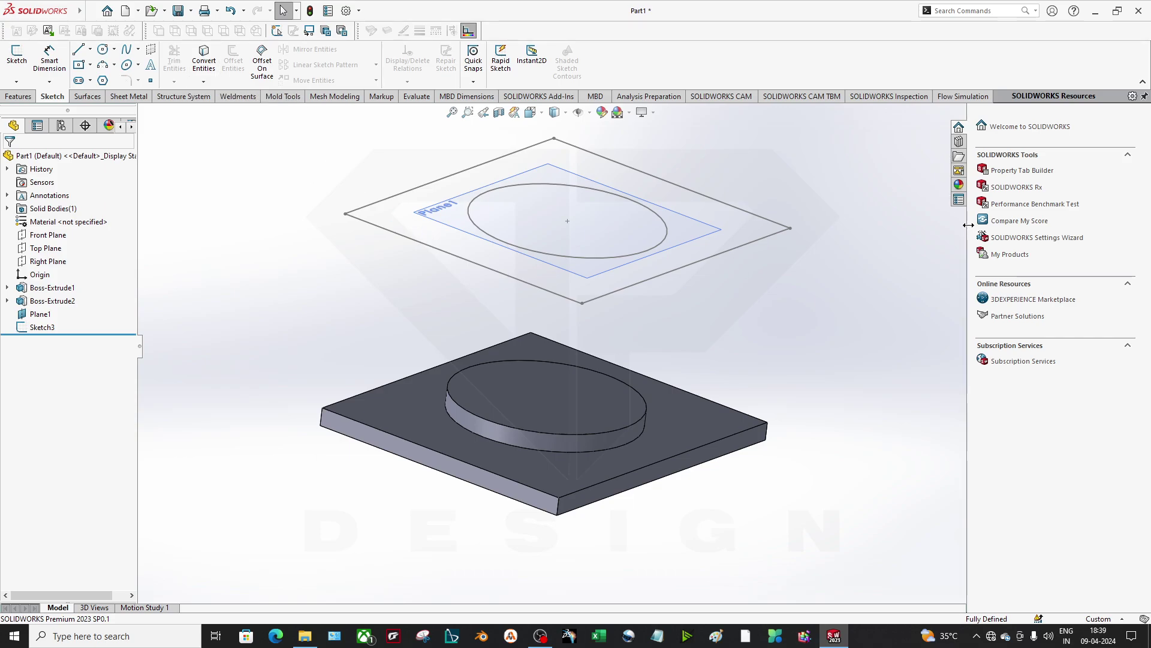
key(f)
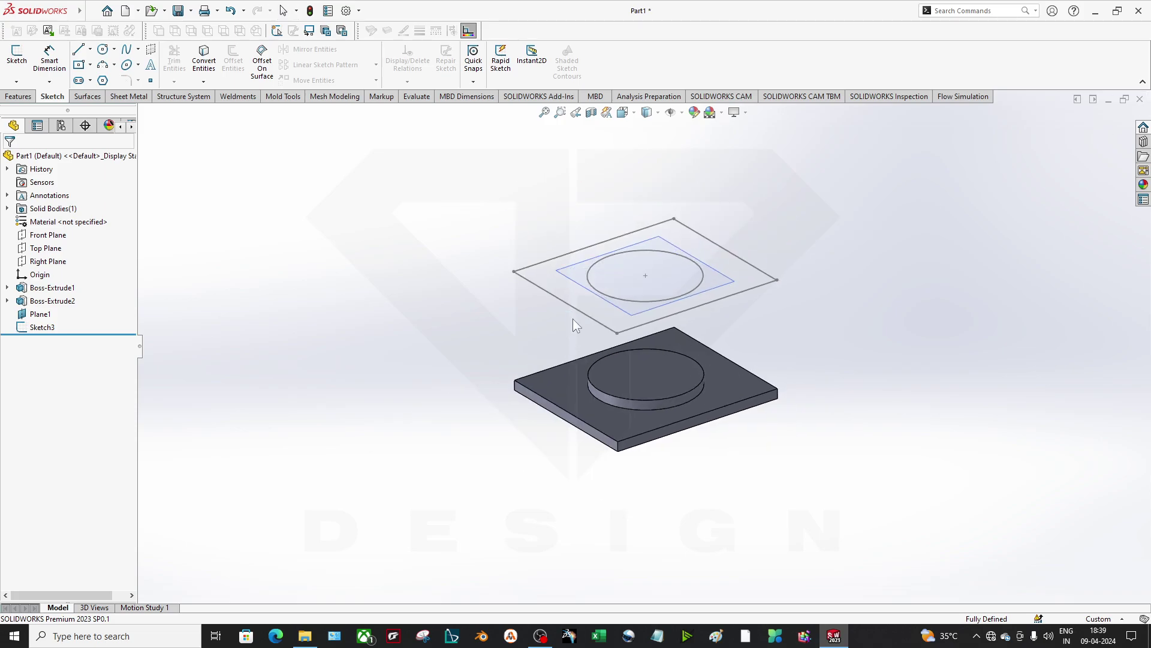
Step: Reopen and exit Sketch3, then delete Boss-Extrude1 with all its dependent features
click(561, 301)
click(596, 250)
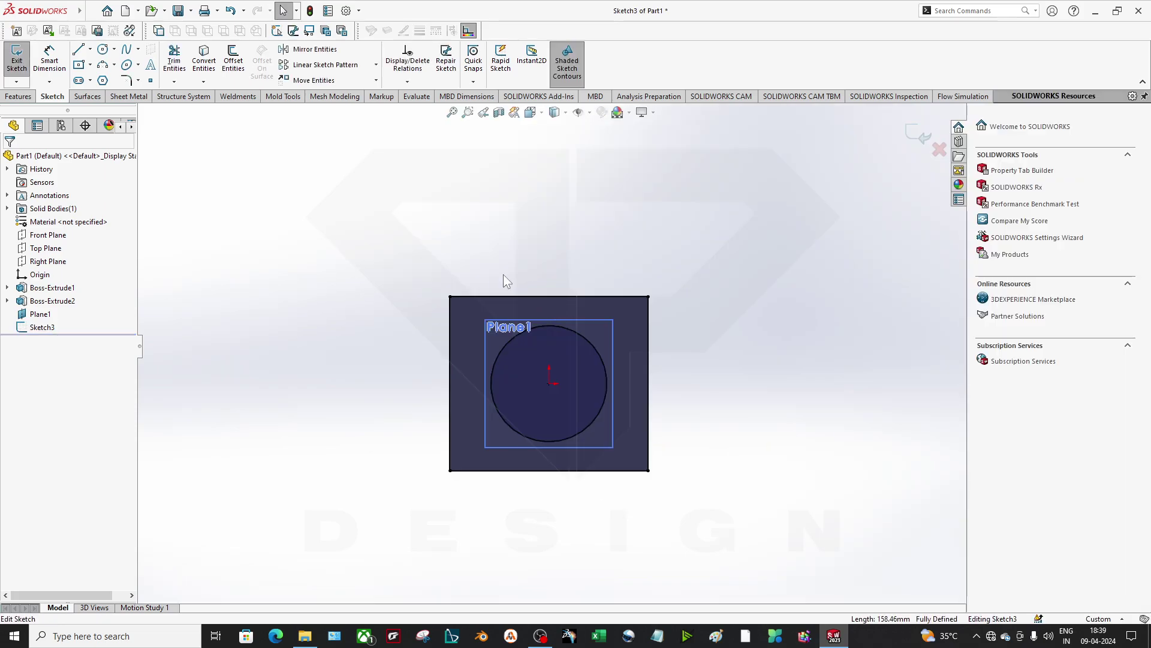
click(918, 135)
right_click(52, 287)
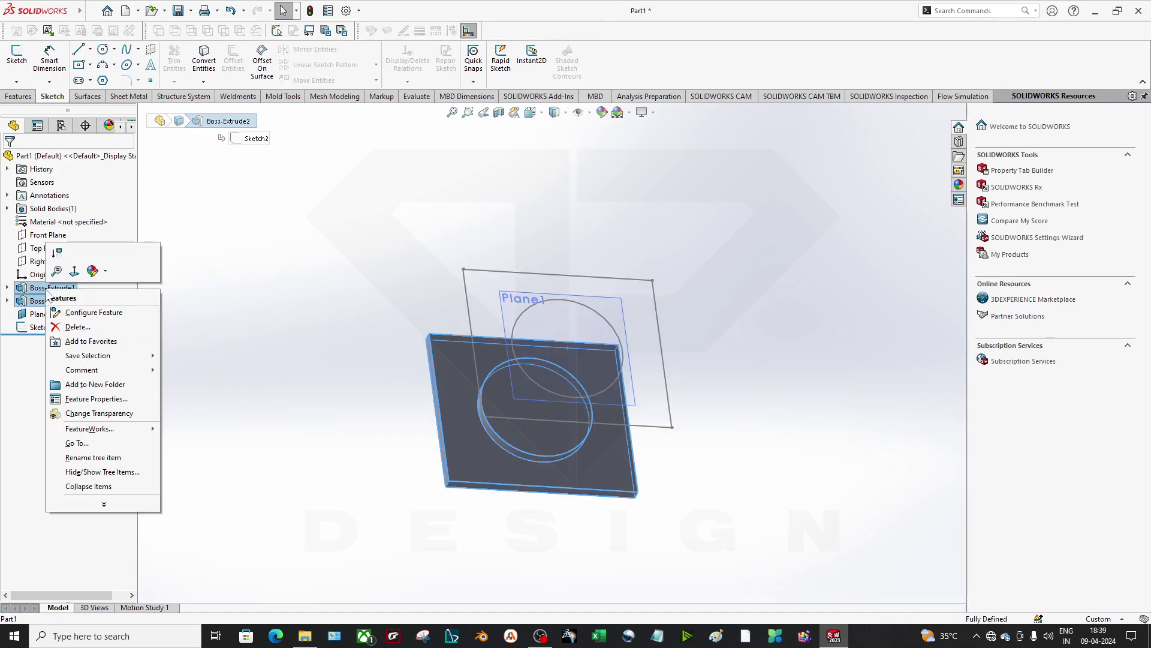
click(72, 324)
click(650, 258)
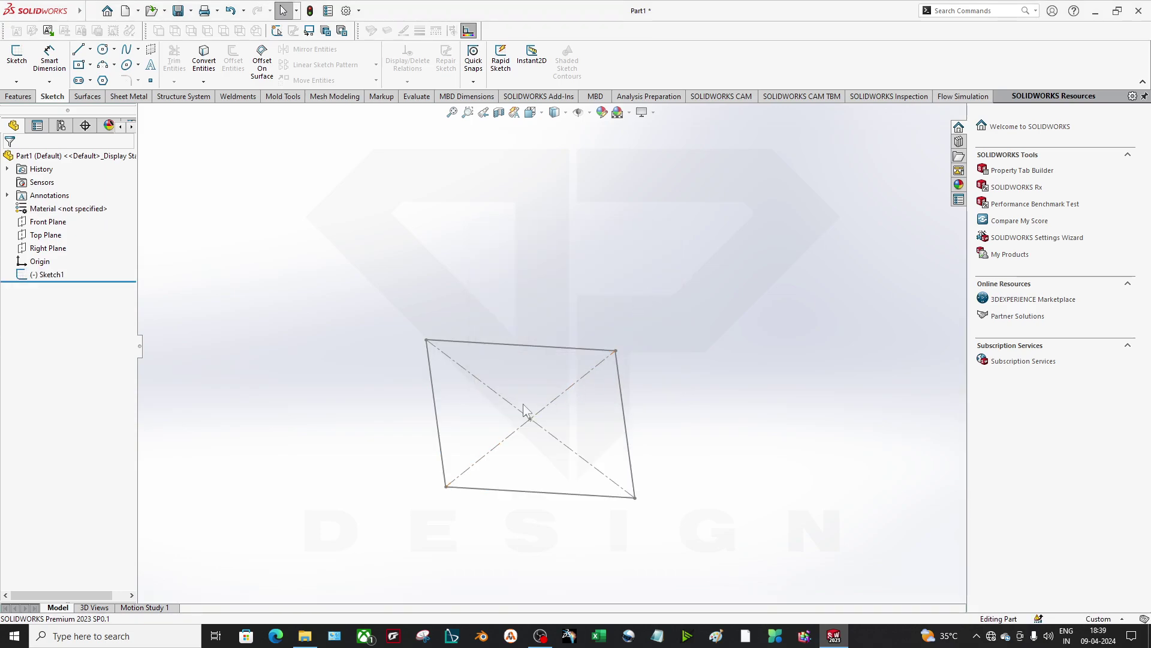
Step: Edit Sketch1 and preview Offset Entities on the square's top edge alone
click(485, 345)
click(519, 293)
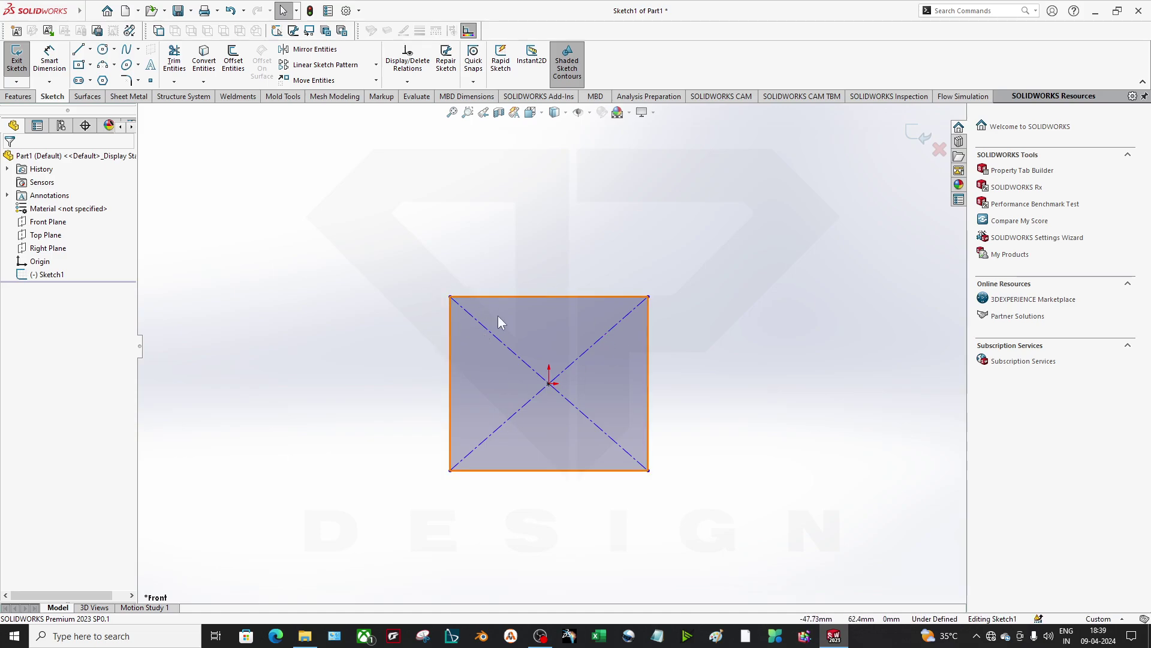
scroll(486, 310, down, 3)
click(438, 288)
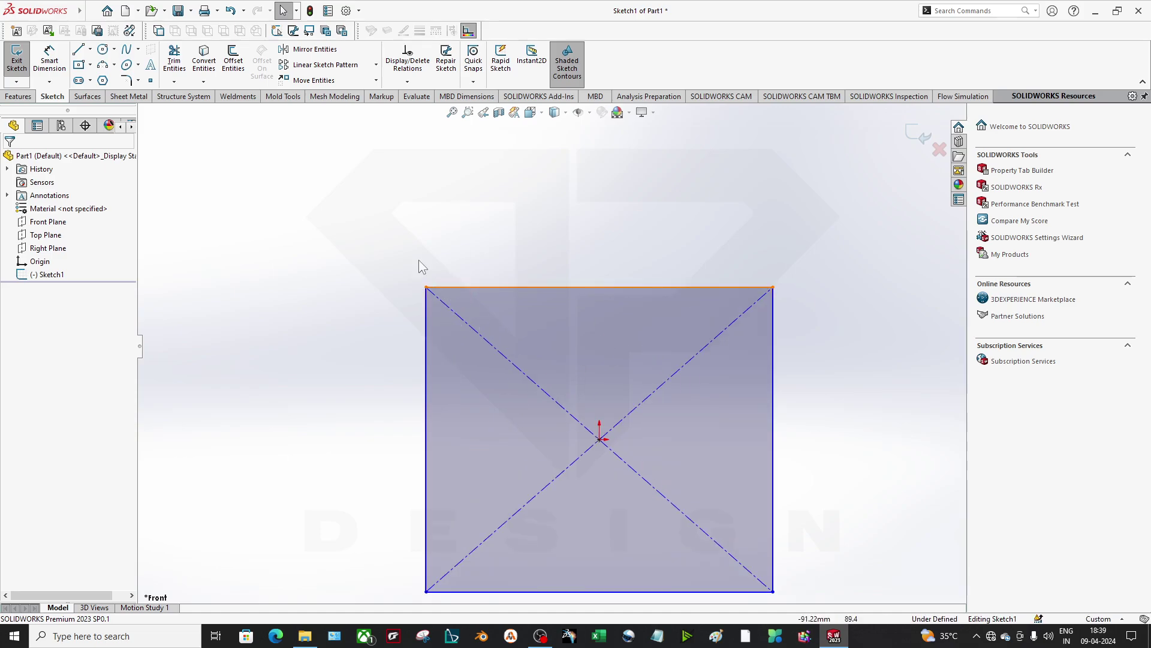
click(240, 78)
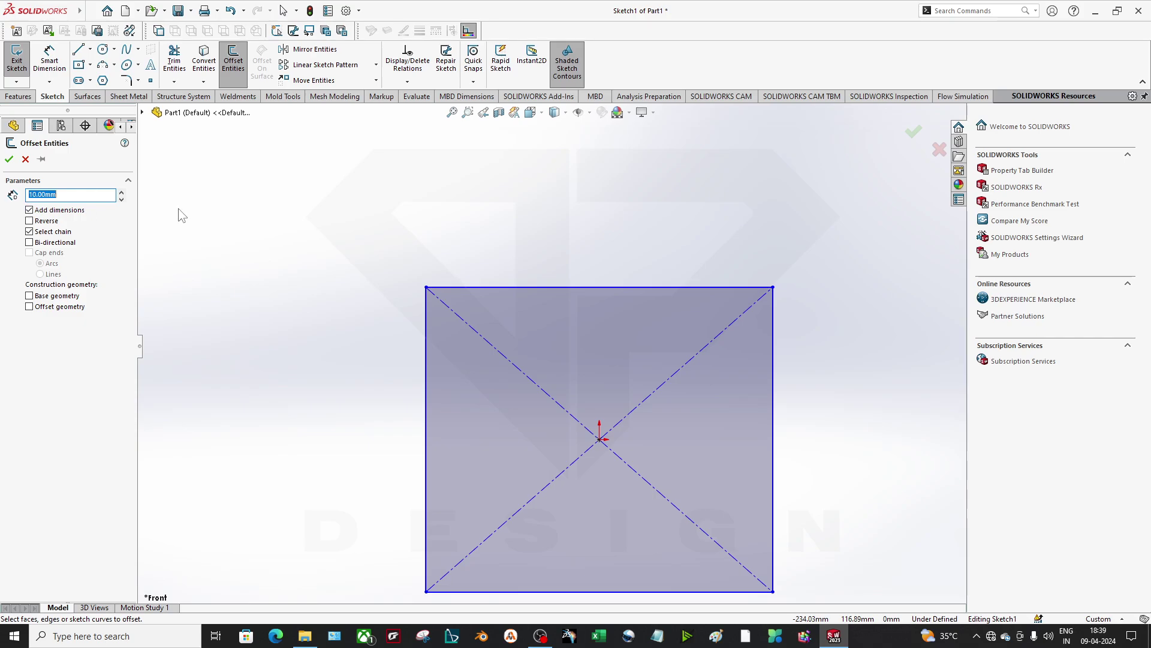
click(480, 287)
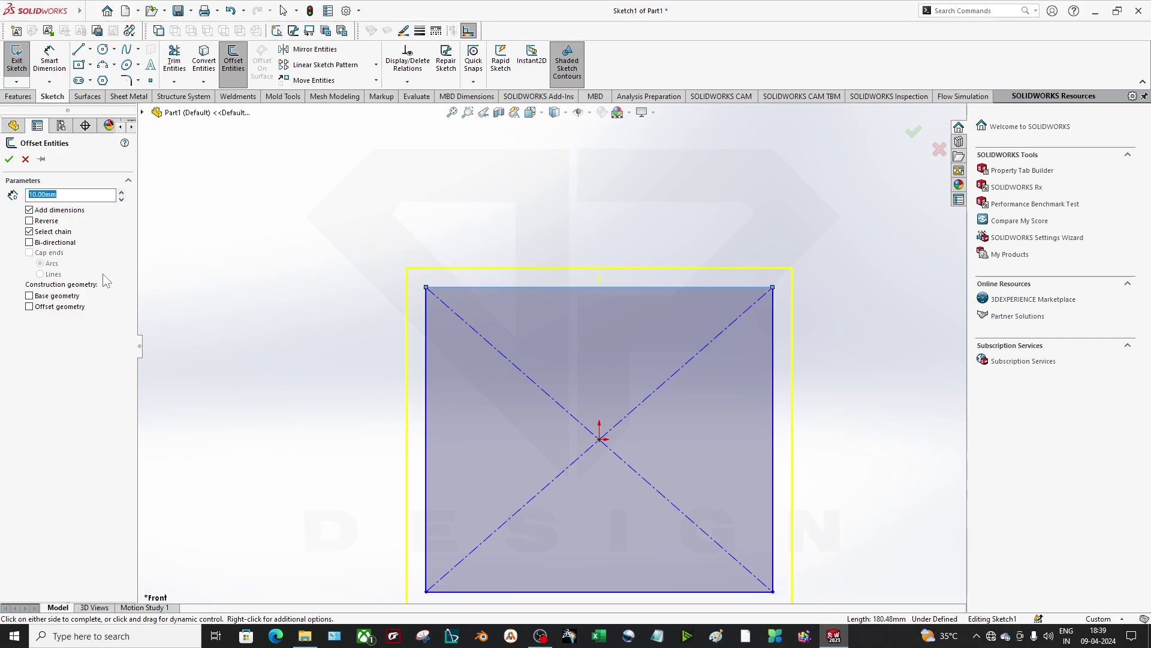
click(47, 236)
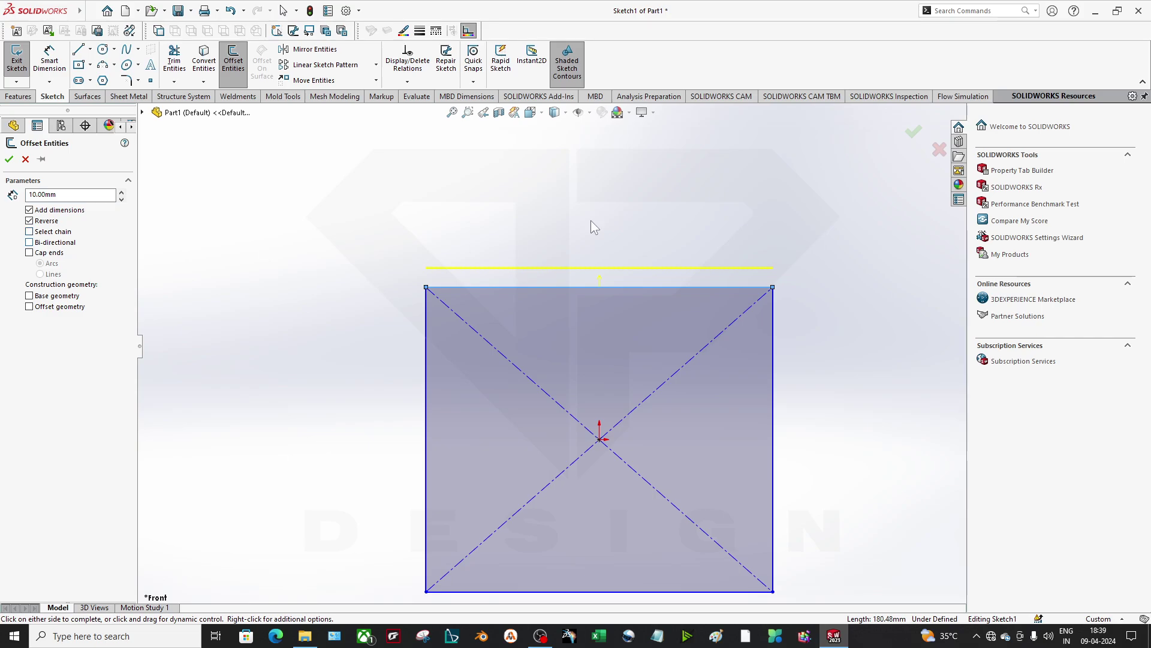
Step: Switch back to offsetting the whole chain, test Reverse, and set the offset distance to 5 mm
scroll(436, 342, up, 1)
click(48, 232)
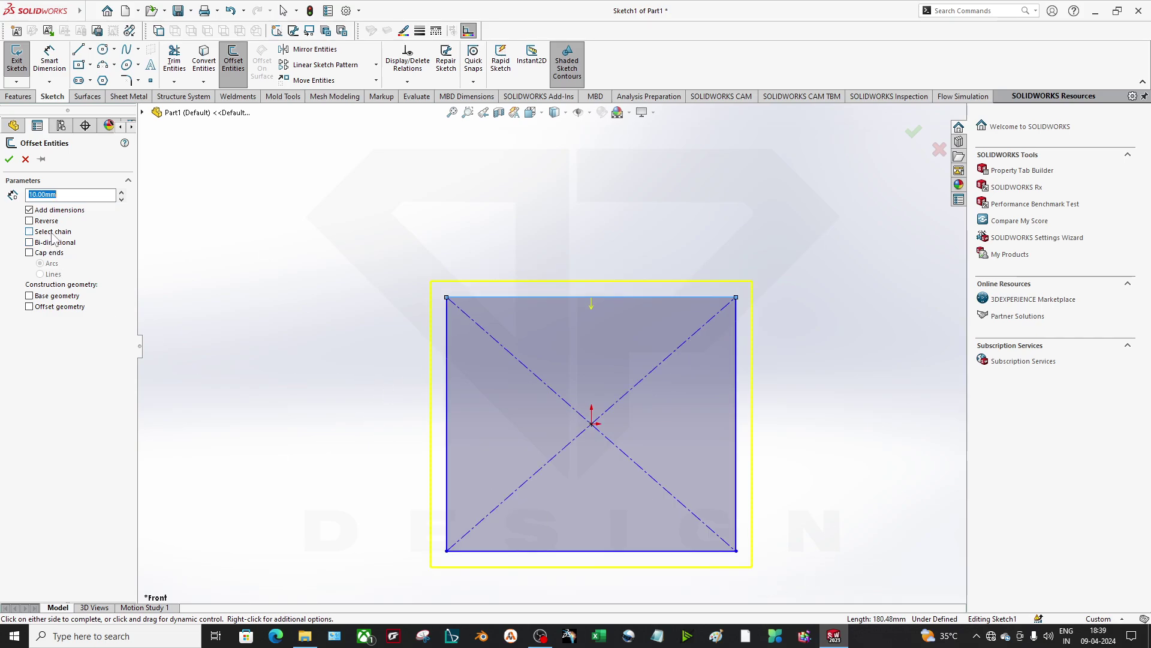
scroll(482, 303, down, 2)
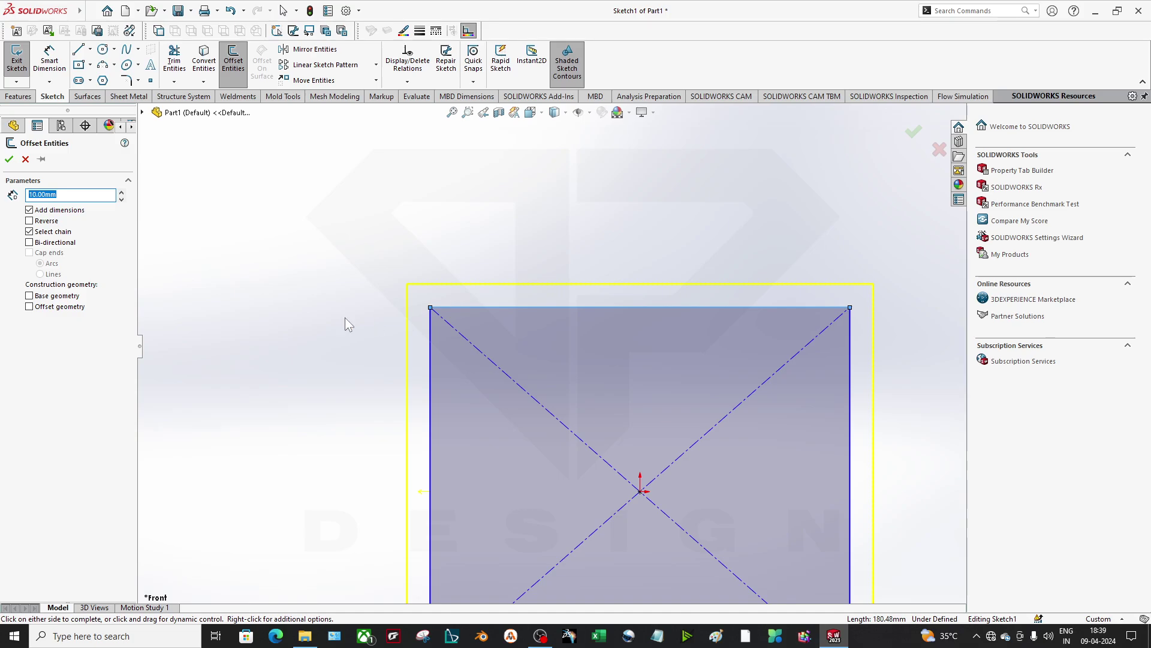
click(49, 225)
click(52, 220)
double_click(55, 195)
text(5)
key(Return)
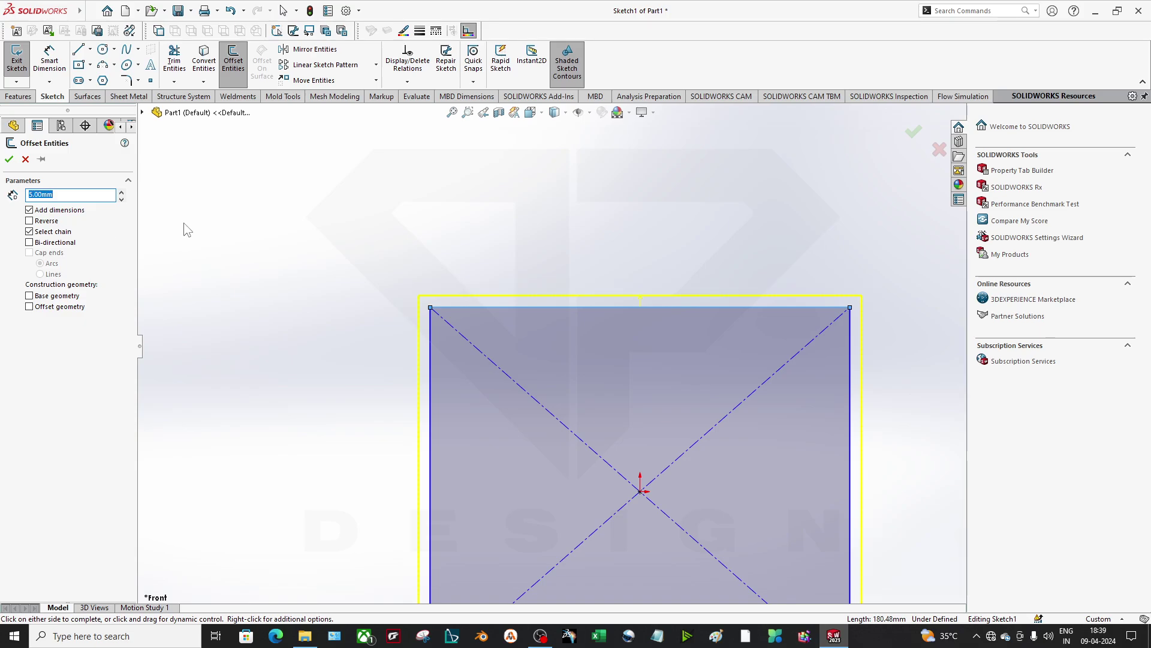
Step: Toggle Bi-directional on and off, try the construction-geometry option, then cancel the offset
click(66, 245)
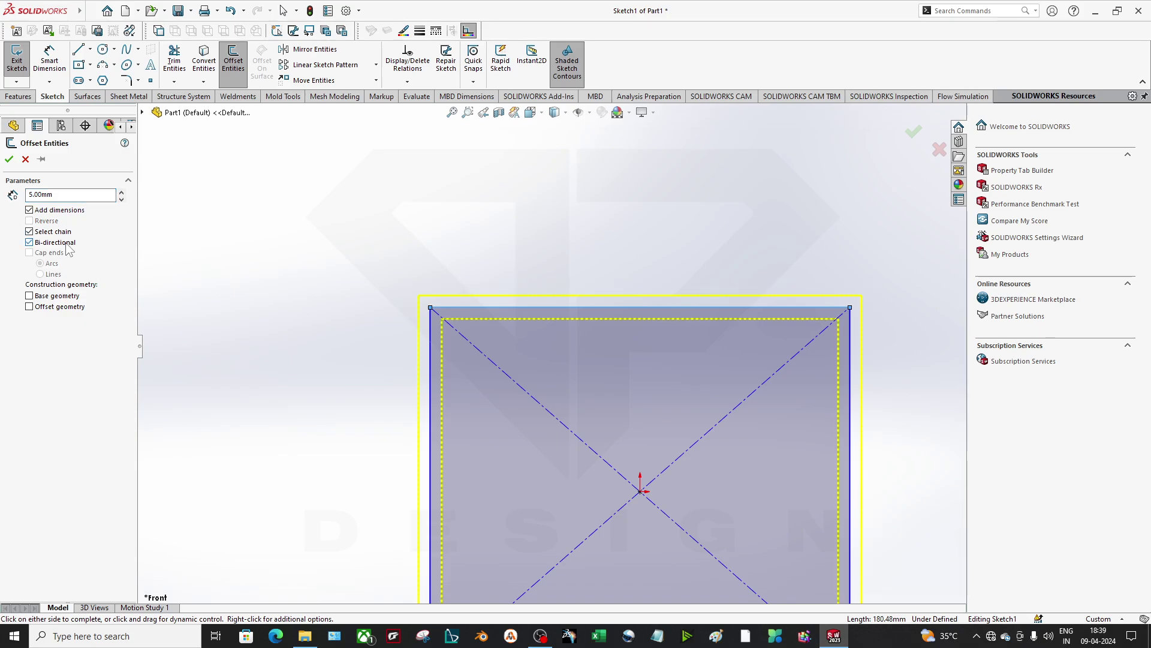
click(65, 245)
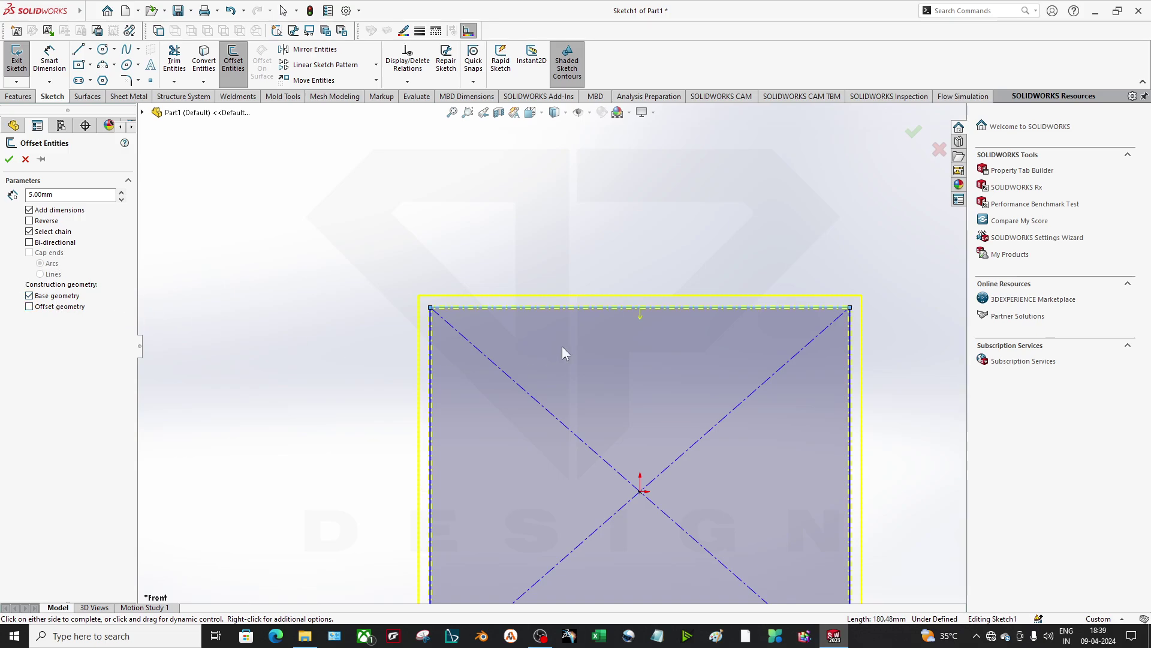
scroll(519, 296, down, 2)
key(z)
key(z)
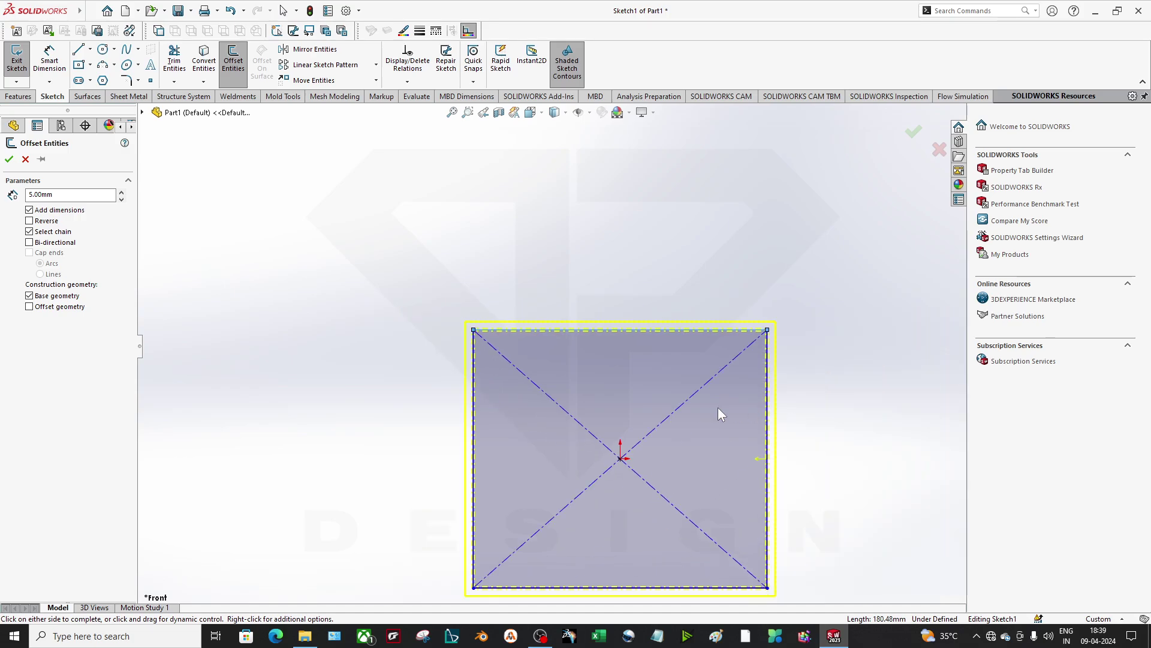
click(40, 300)
scroll(552, 364, down, 2)
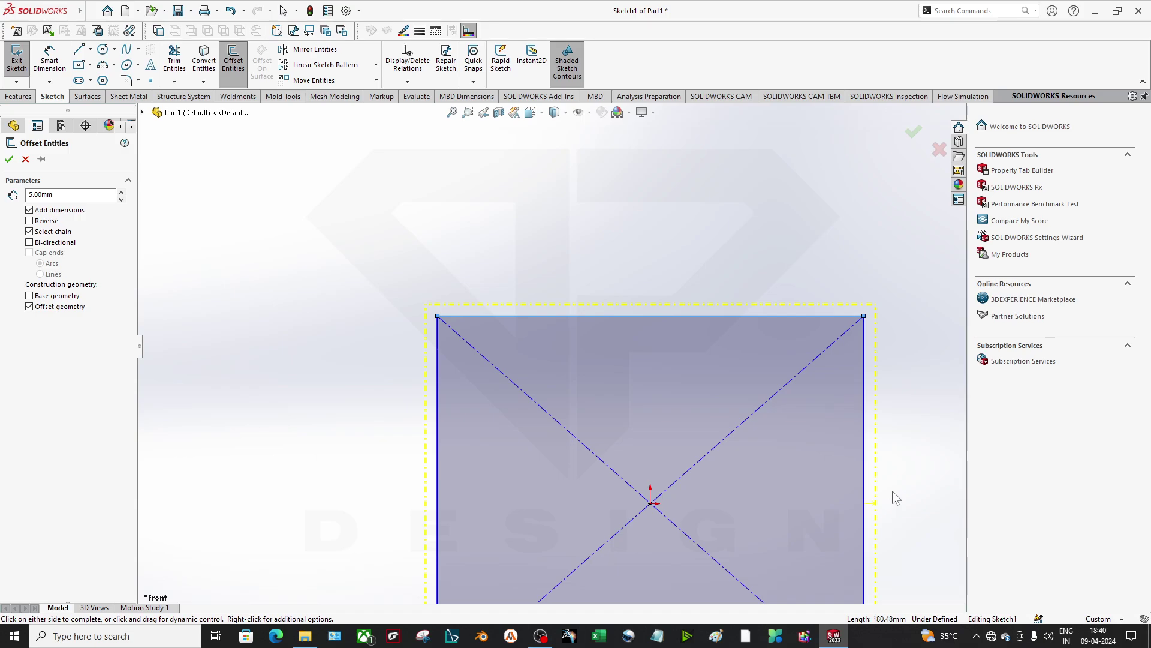
key(z)
key(z)
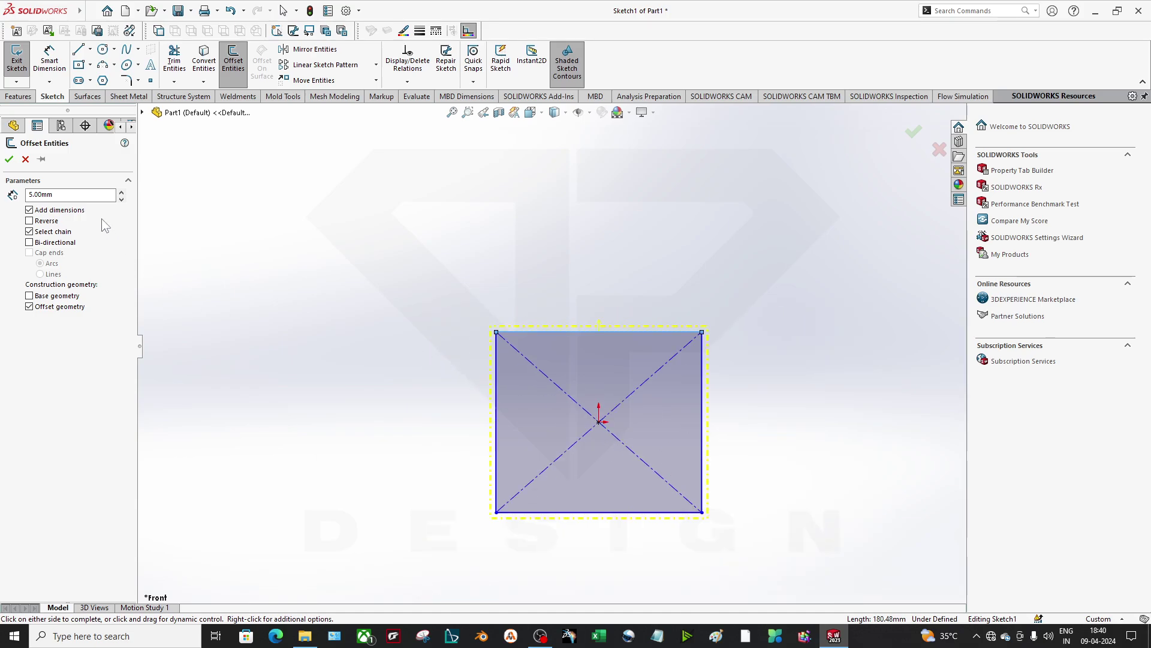
click(26, 159)
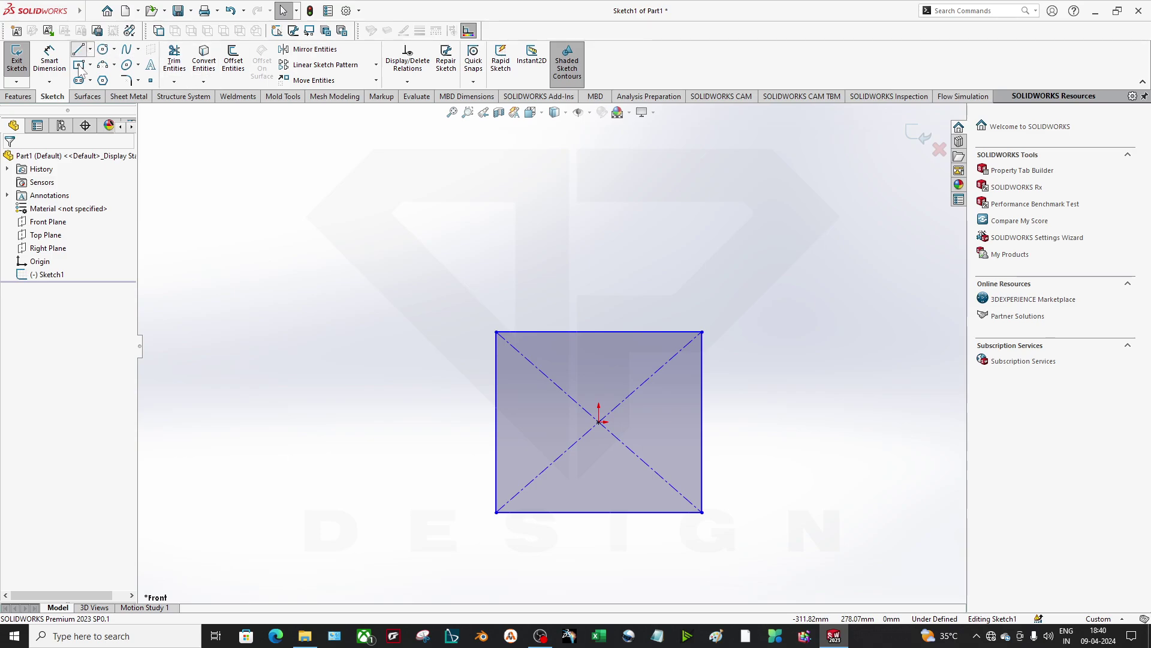
Step: Draw an open profile of connected vertical and horizontal lines
click(78, 48)
click(224, 170)
click(224, 451)
click(363, 450)
click(363, 213)
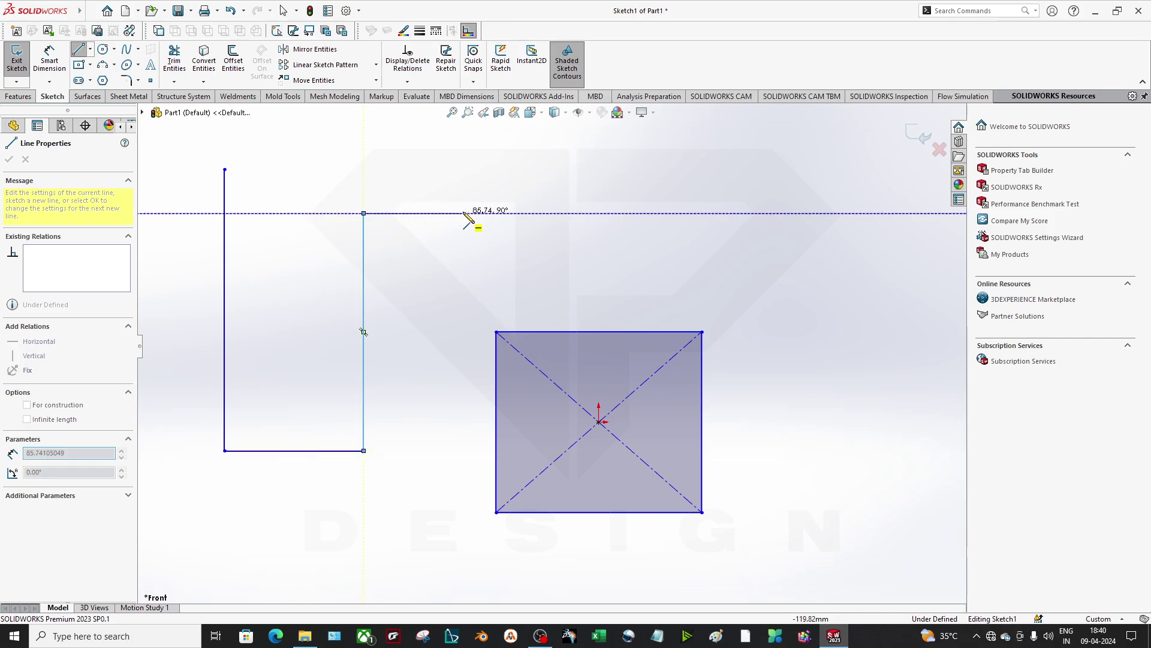
click(465, 214)
key(Escape)
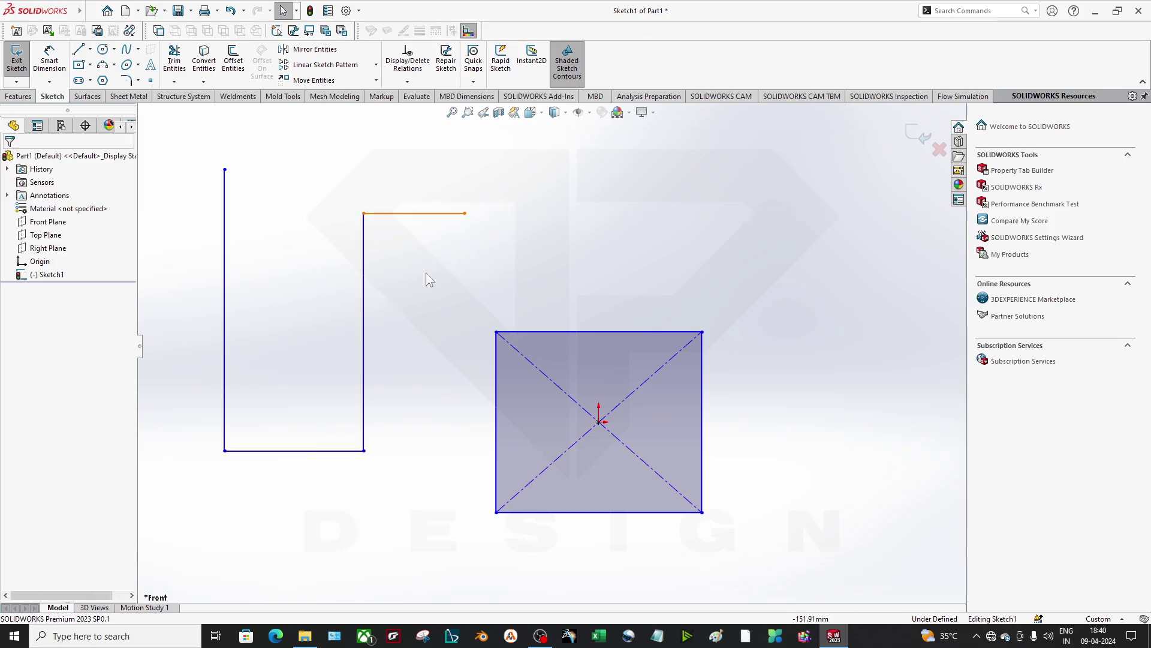
Step: Offset the line chain 5 mm as real geometry with arc-capped ends to form a slot
click(233, 60)
click(224, 203)
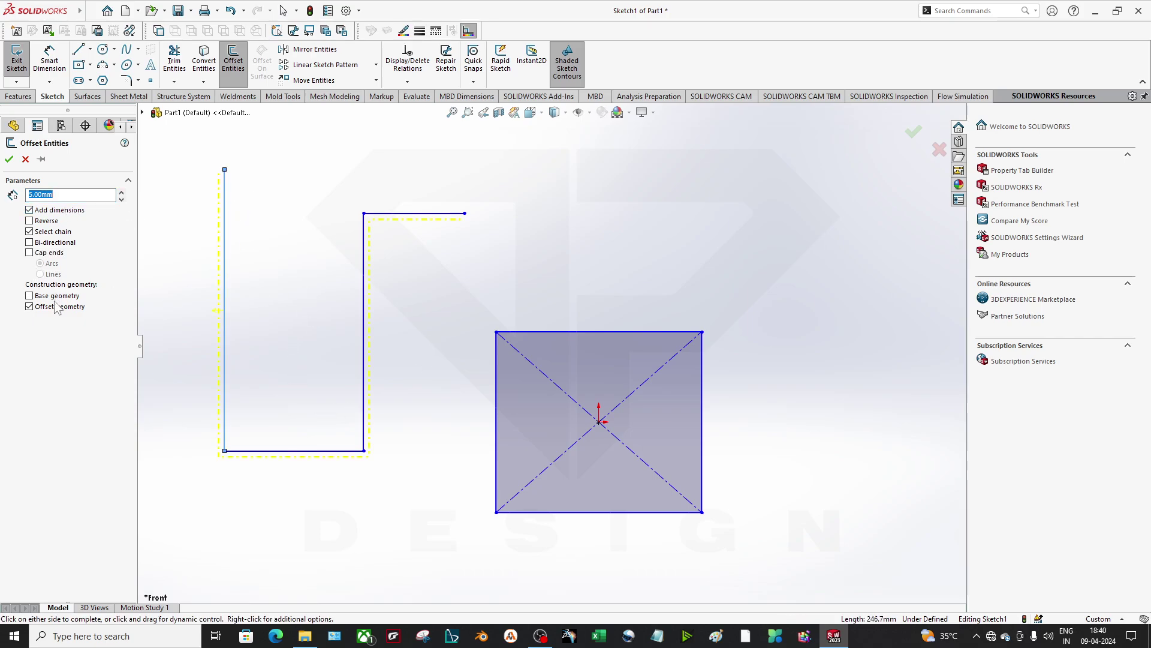
click(30, 307)
scroll(276, 216, up, 3)
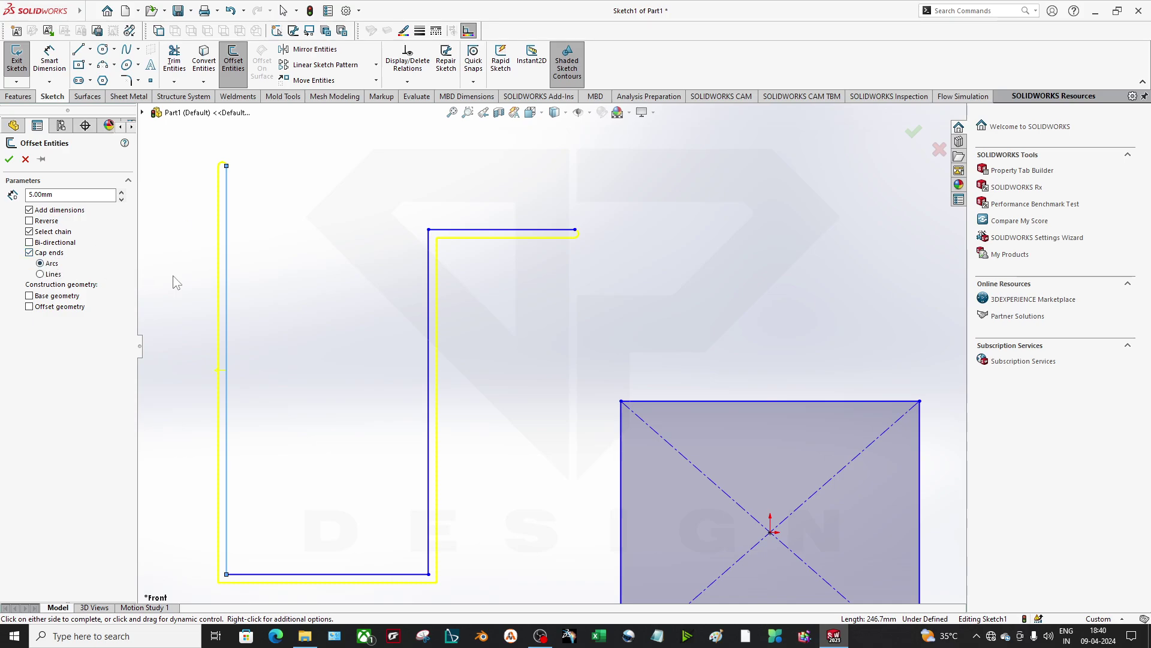
scroll(556, 261, up, 5)
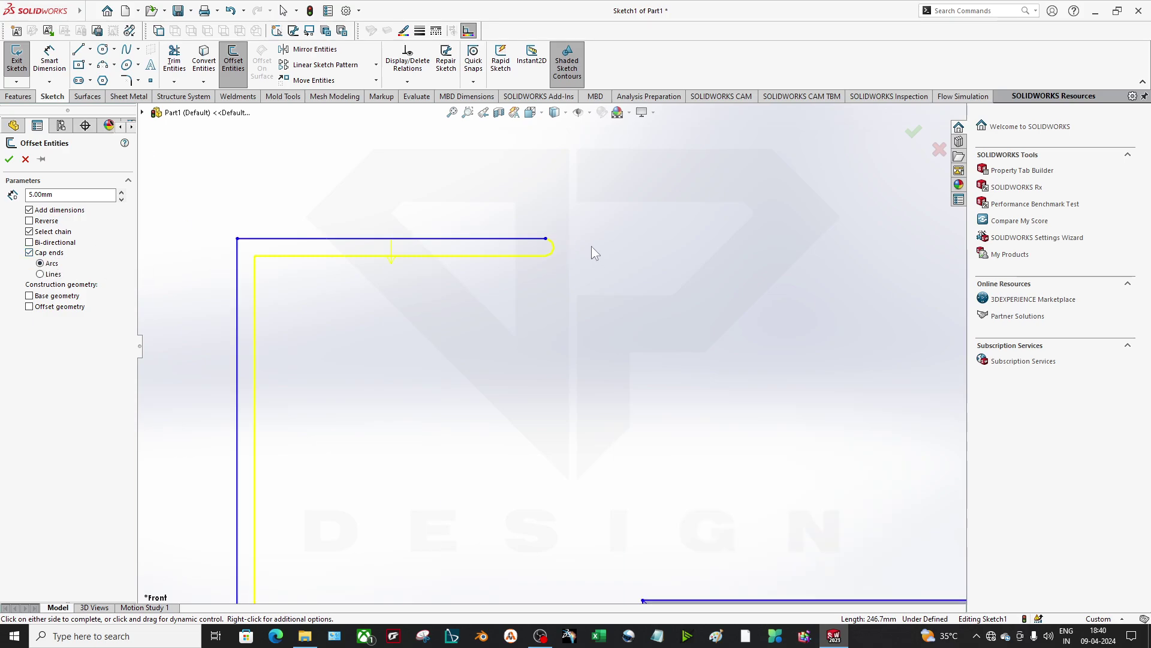
click(52, 264)
scroll(498, 324, down, 7)
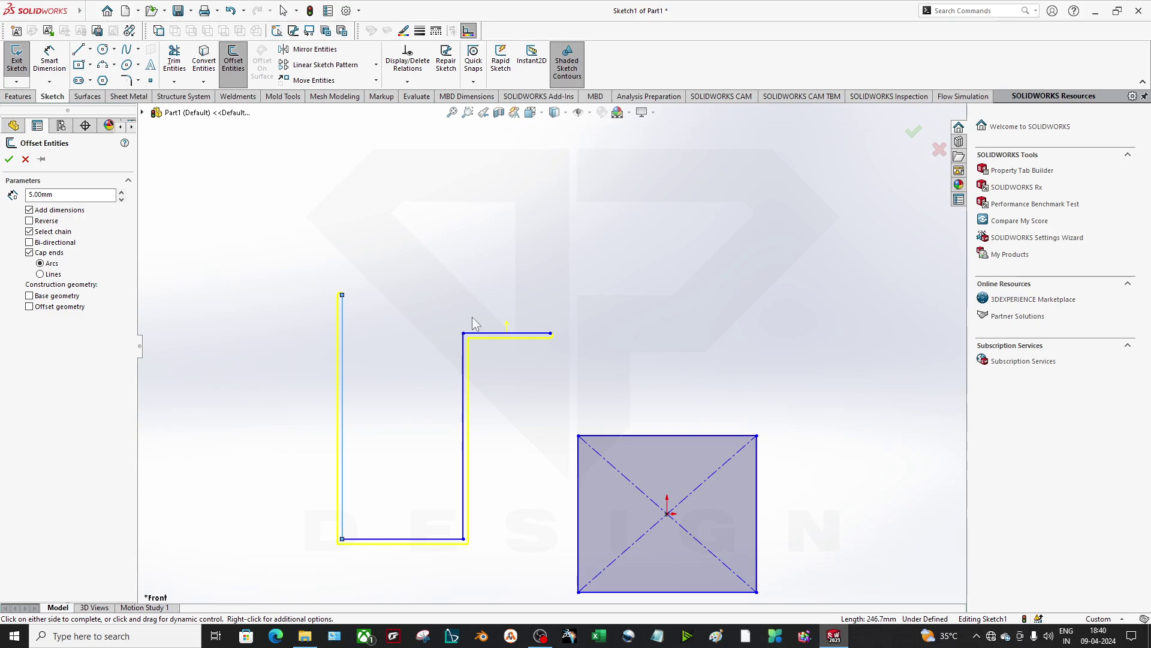
click(8, 159)
Step: Change the slot's 5.00 width dimension to 7 mm, then choose to discard the sketch changes
scroll(344, 307, up, 6)
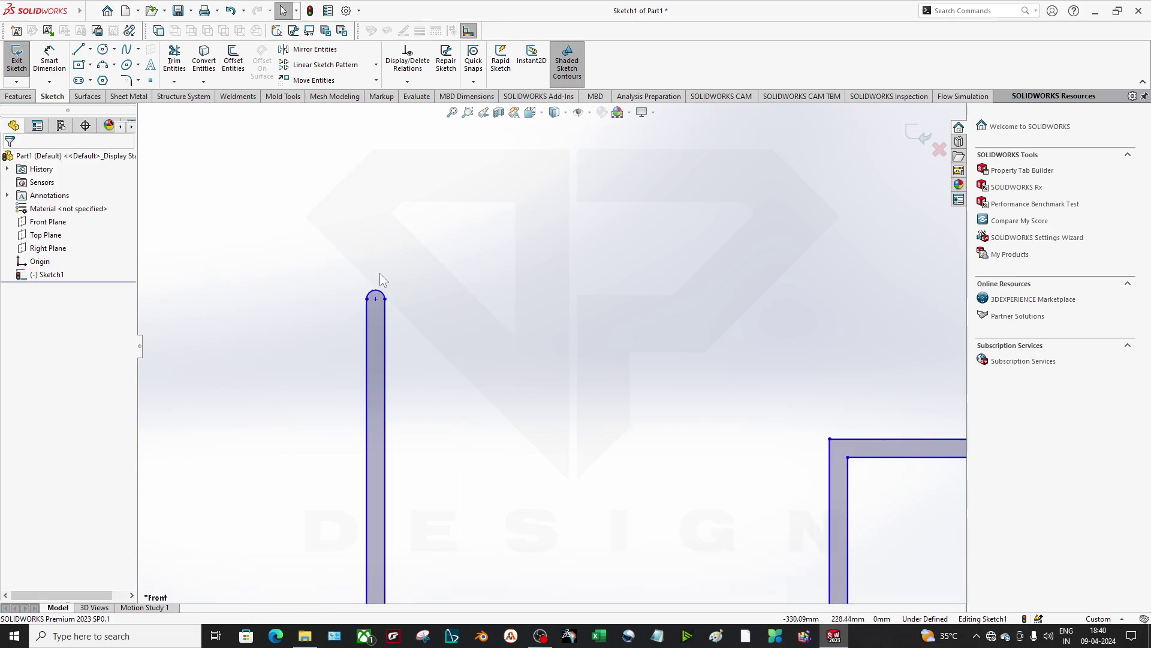
click(396, 304)
scroll(558, 336, down, 6)
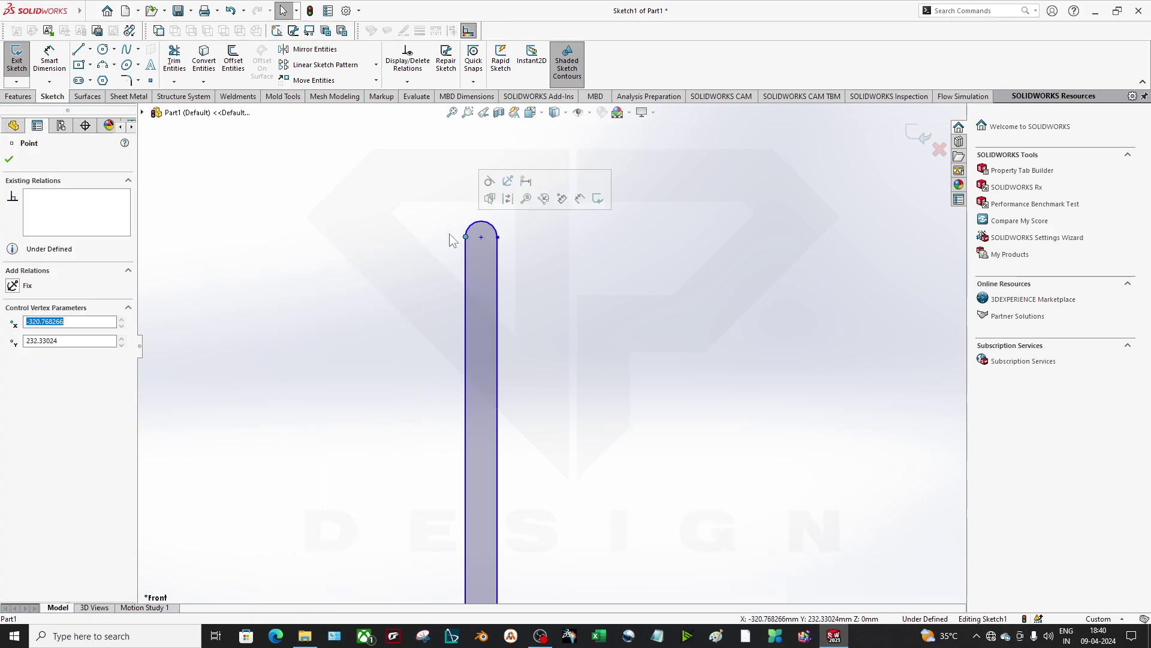
scroll(547, 420, up, 3)
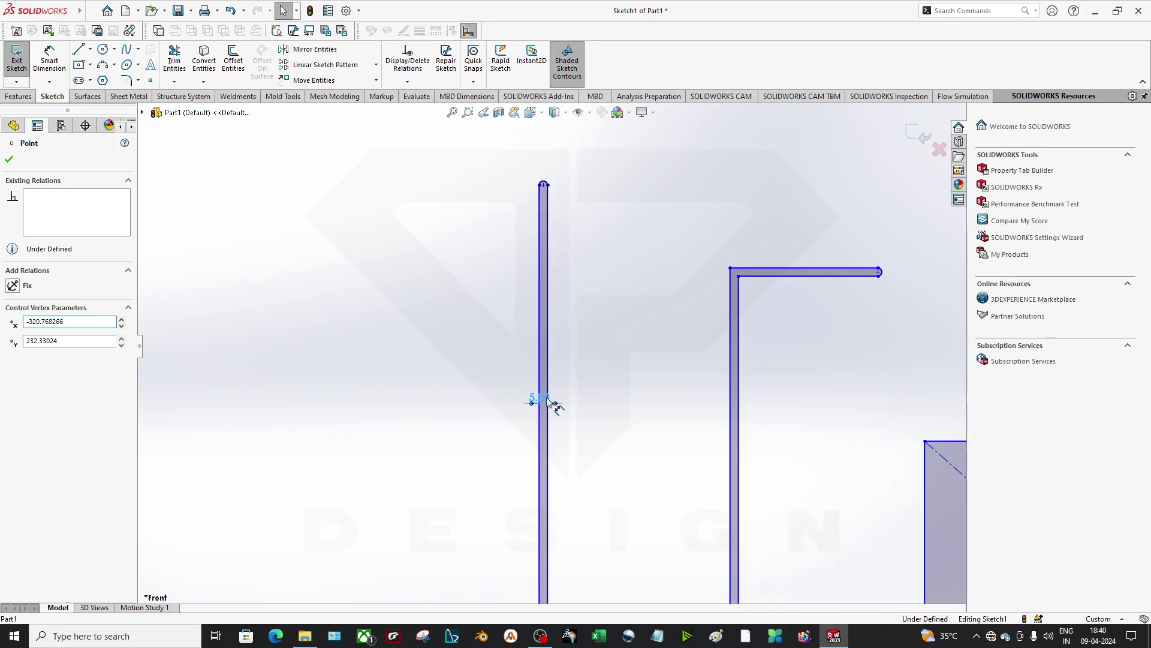
double_click(546, 399)
text(7)
key(Return)
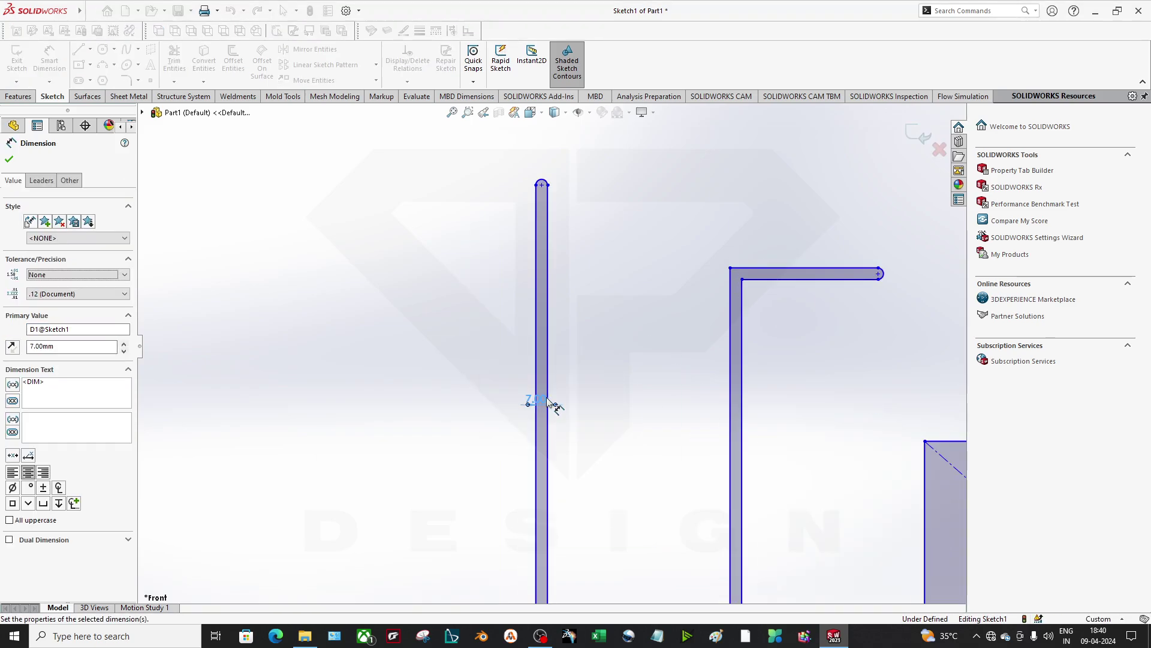
scroll(888, 275, down, 5)
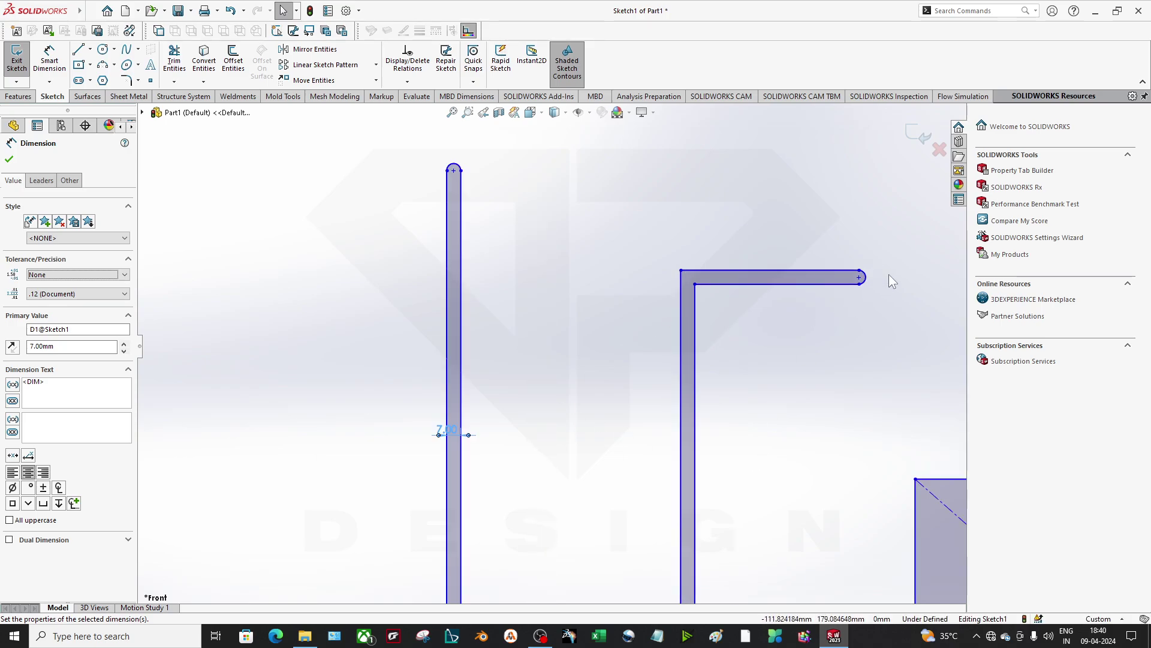
click(939, 149)
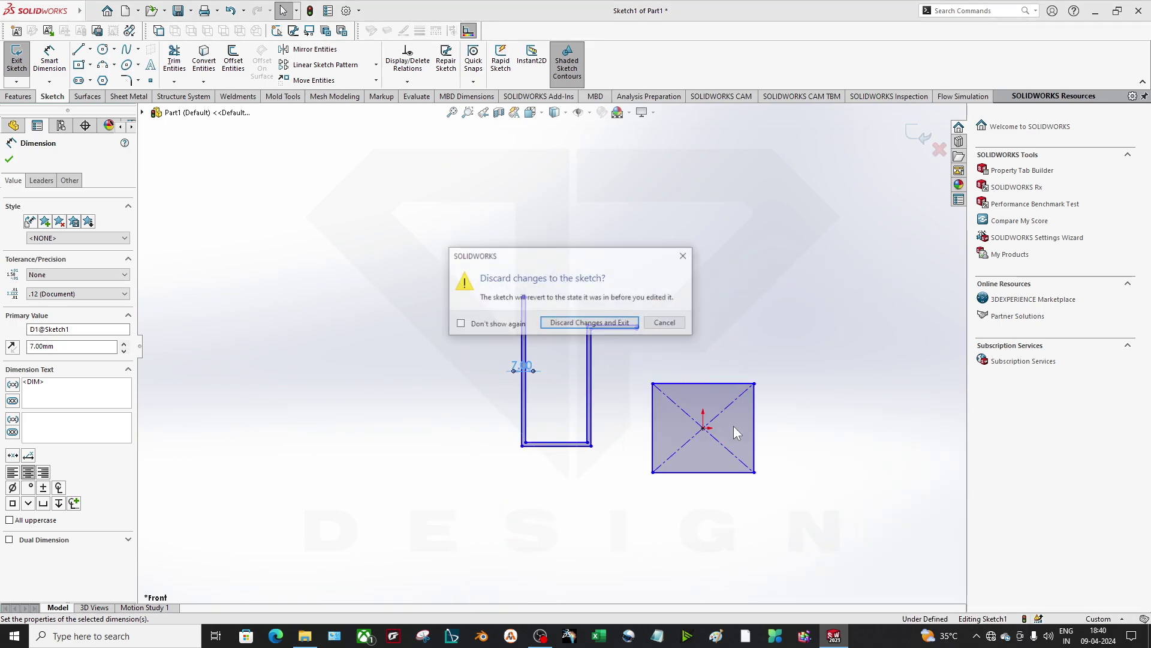
Step: Confirm discarding the sketch changes and switch to the Front view
click(629, 396)
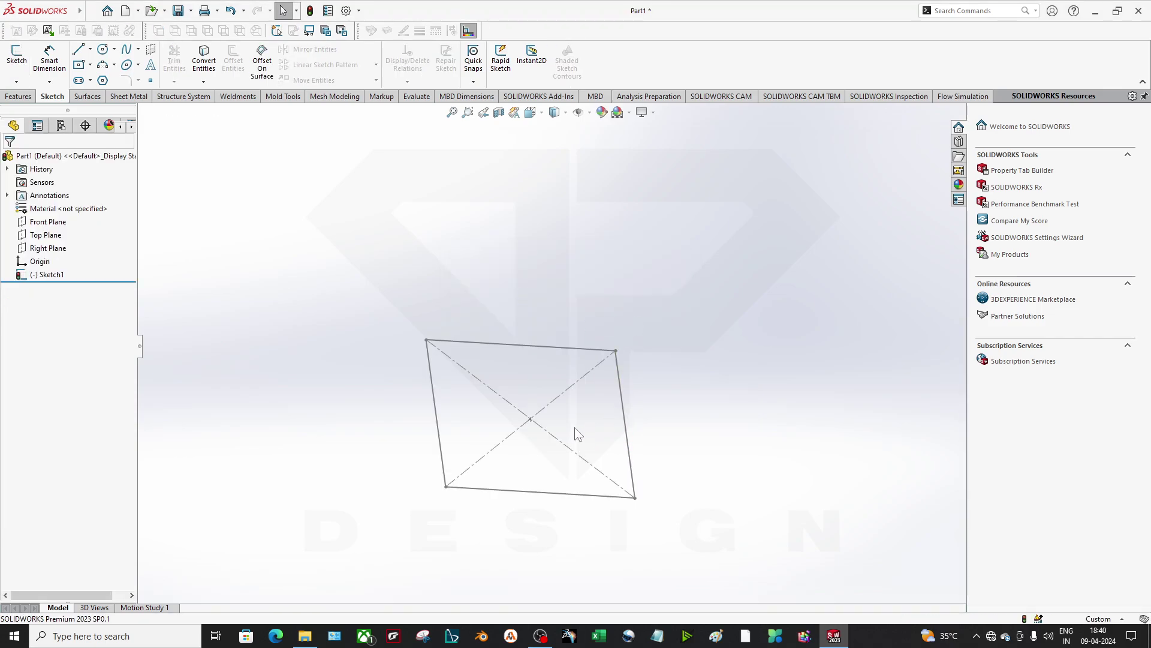
key(space)
click(488, 470)
key(space)
click(395, 350)
Step: Delete the old rectangle Sketch1 and open a new Sketch4 on the Front Plane
right_click(521, 291)
key(Escape)
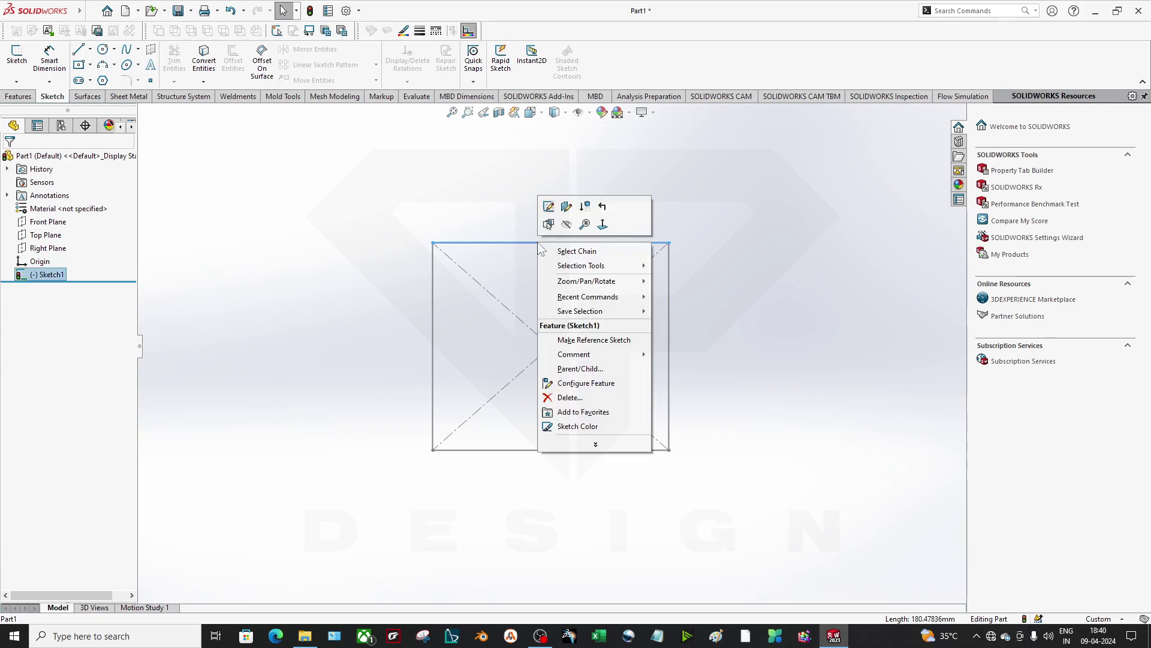
click(568, 397)
click(653, 257)
right_click(48, 221)
click(78, 200)
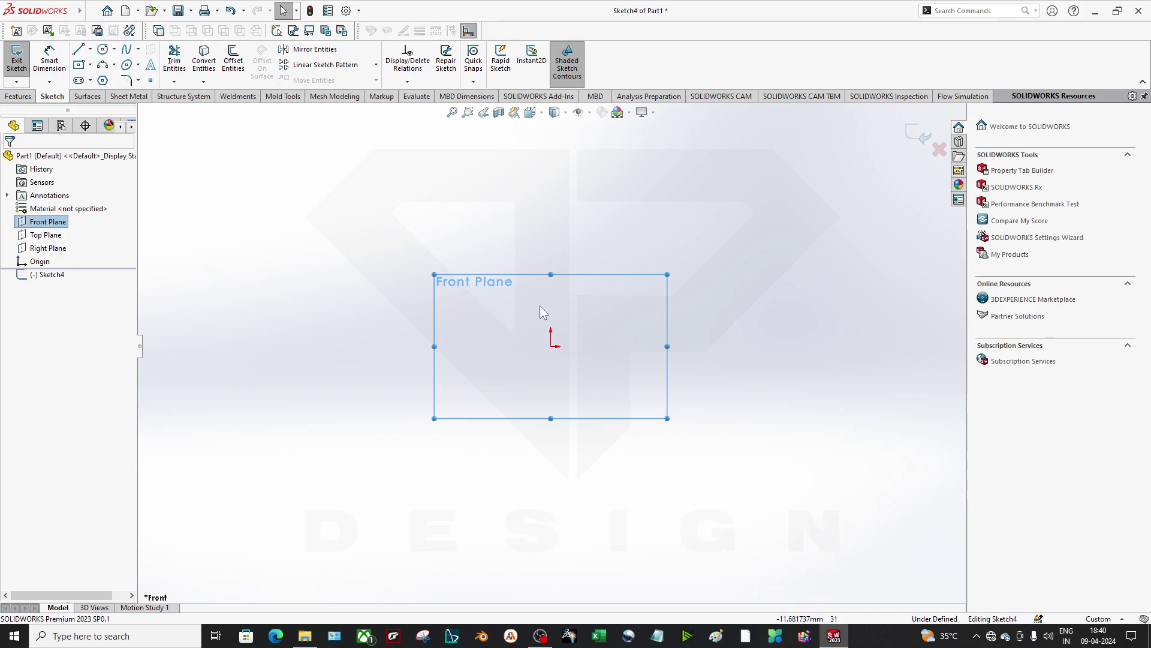
Step: Draw a vertical construction centerline through the origin
click(90, 48)
click(114, 68)
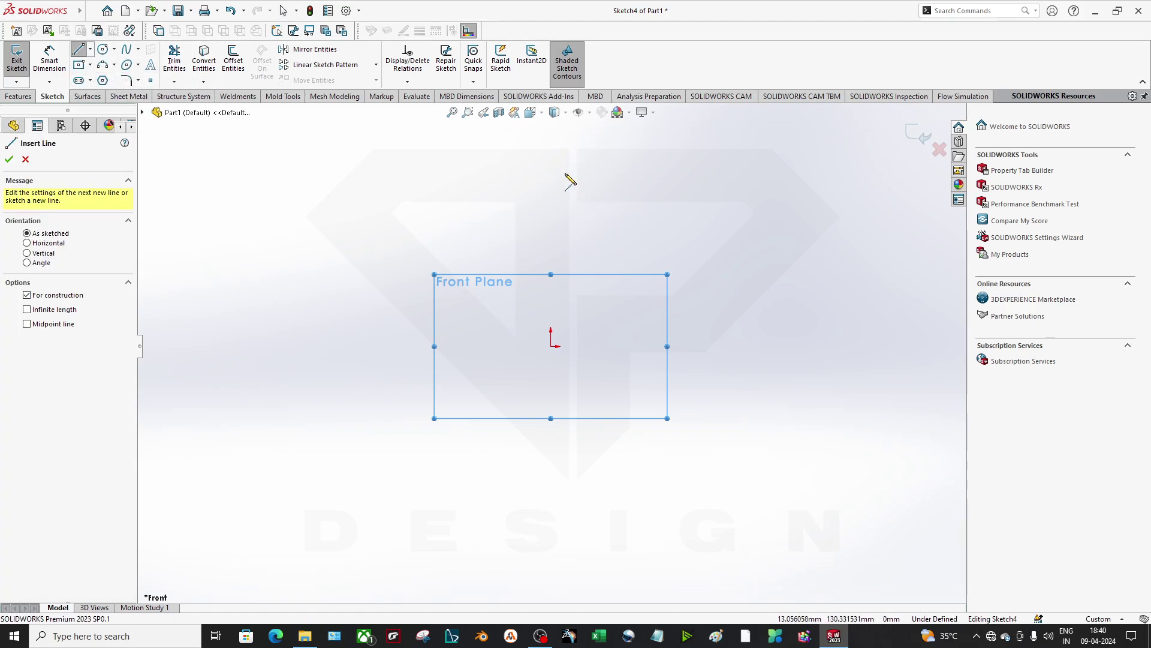
click(551, 162)
click(551, 500)
key(Escape)
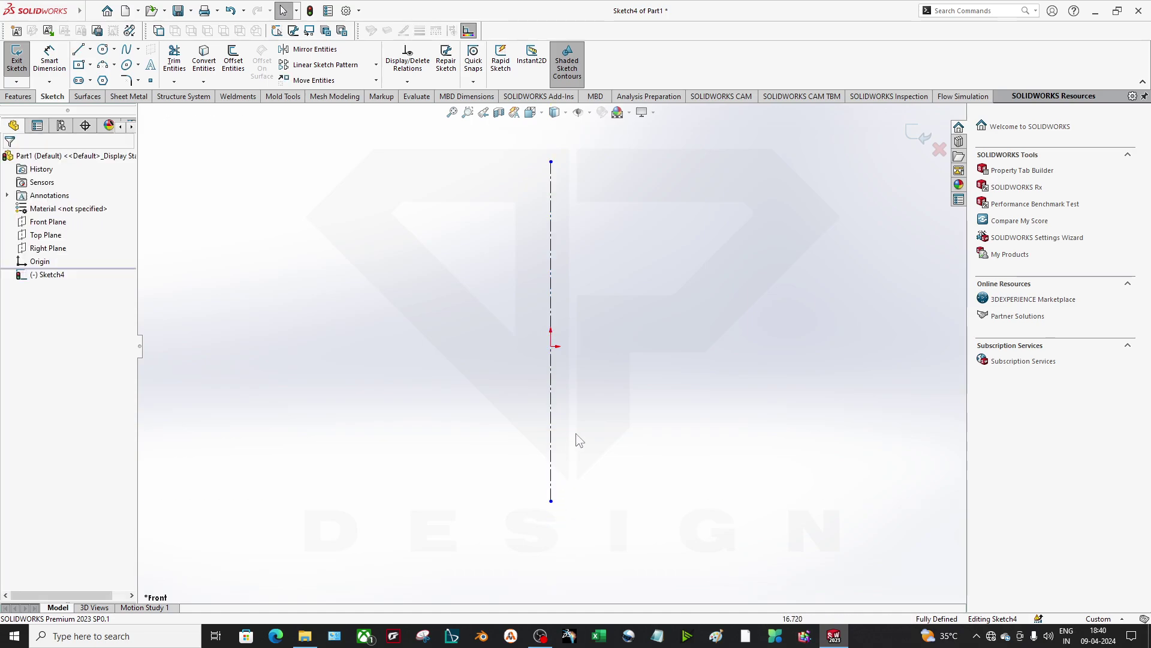
Step: Draw a 188.44 mm-diameter circle left of the centerline, then launch Mirror Entities
click(103, 50)
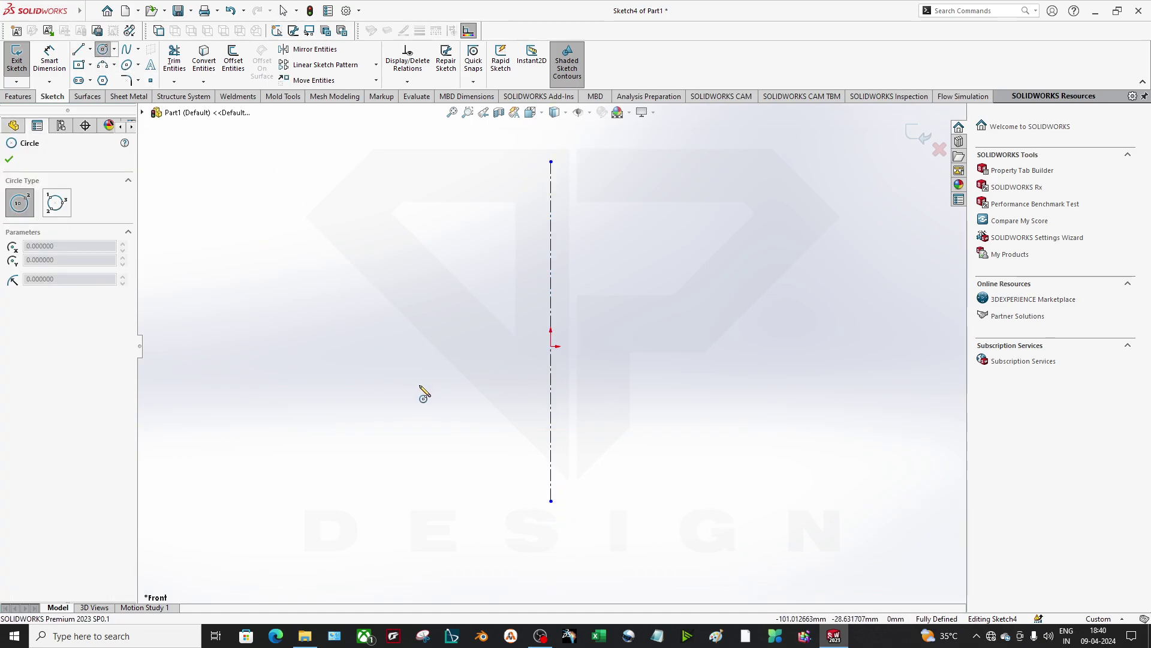
click(391, 346)
click(378, 468)
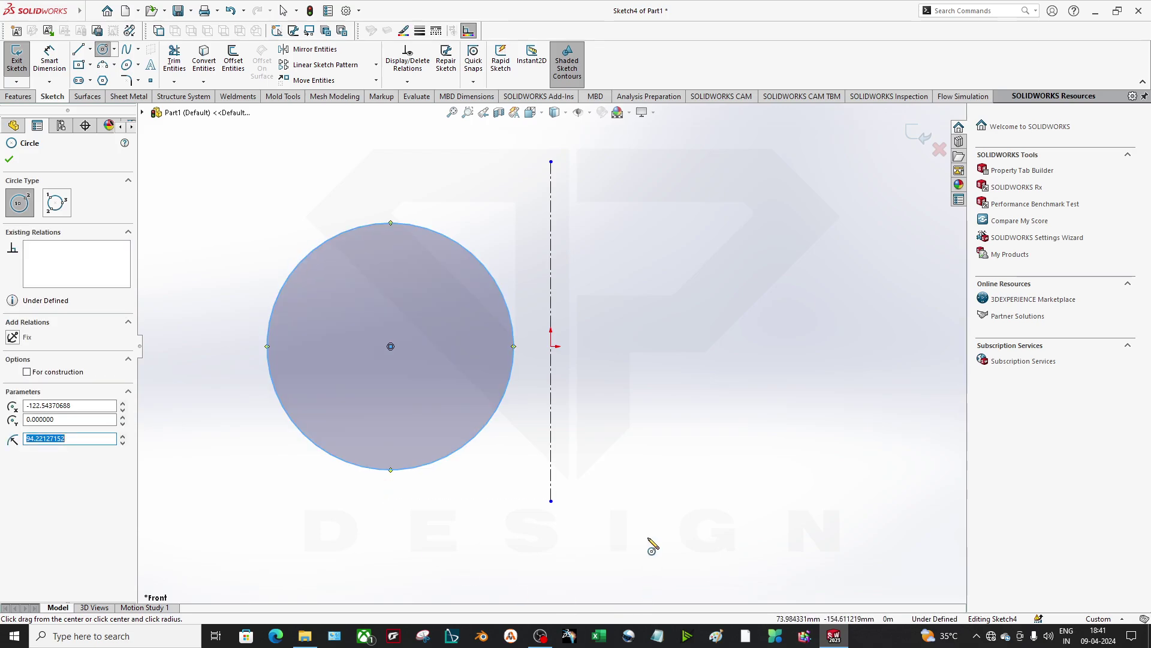
key(Escape)
key(Escape)
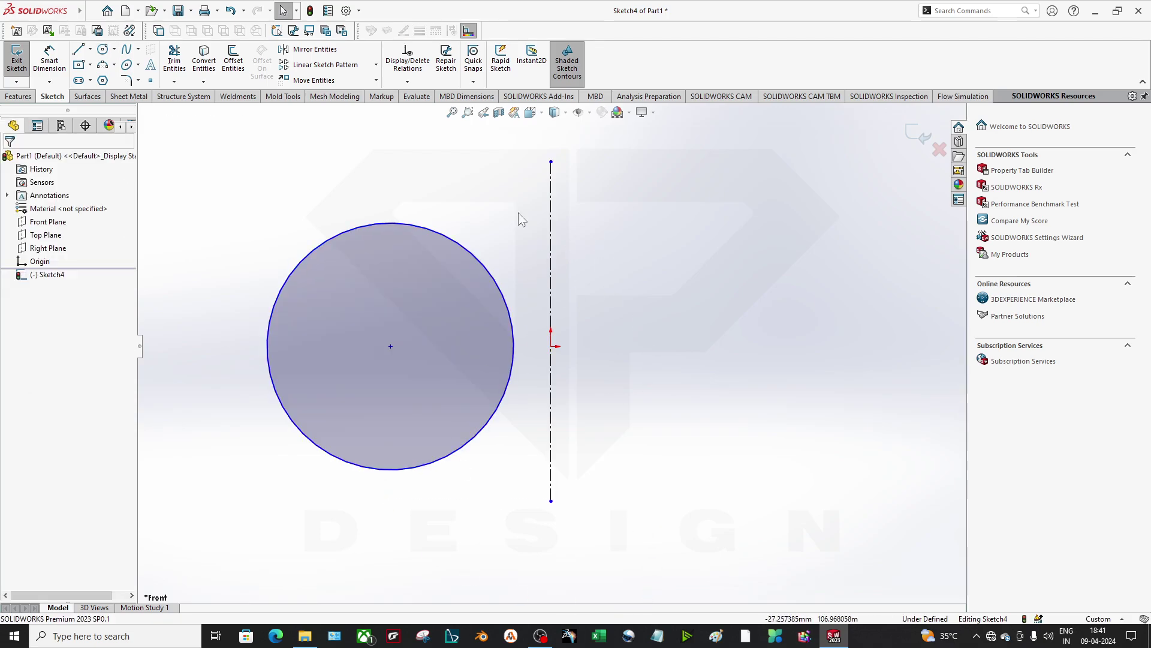
click(484, 257)
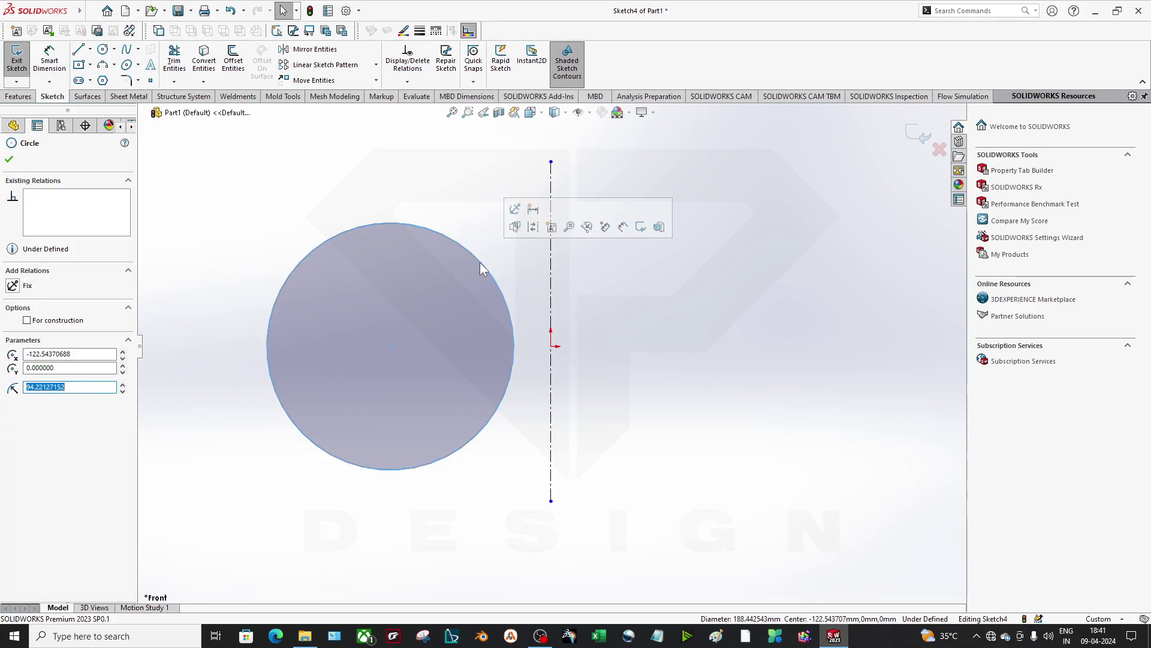
click(841, 406)
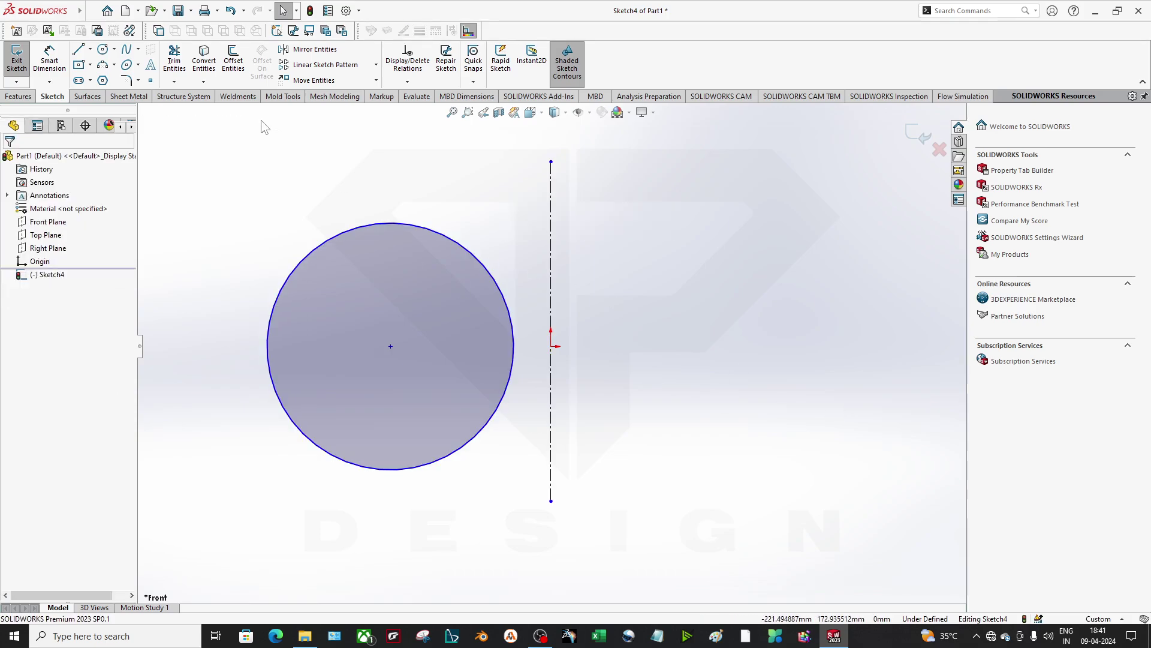
click(312, 49)
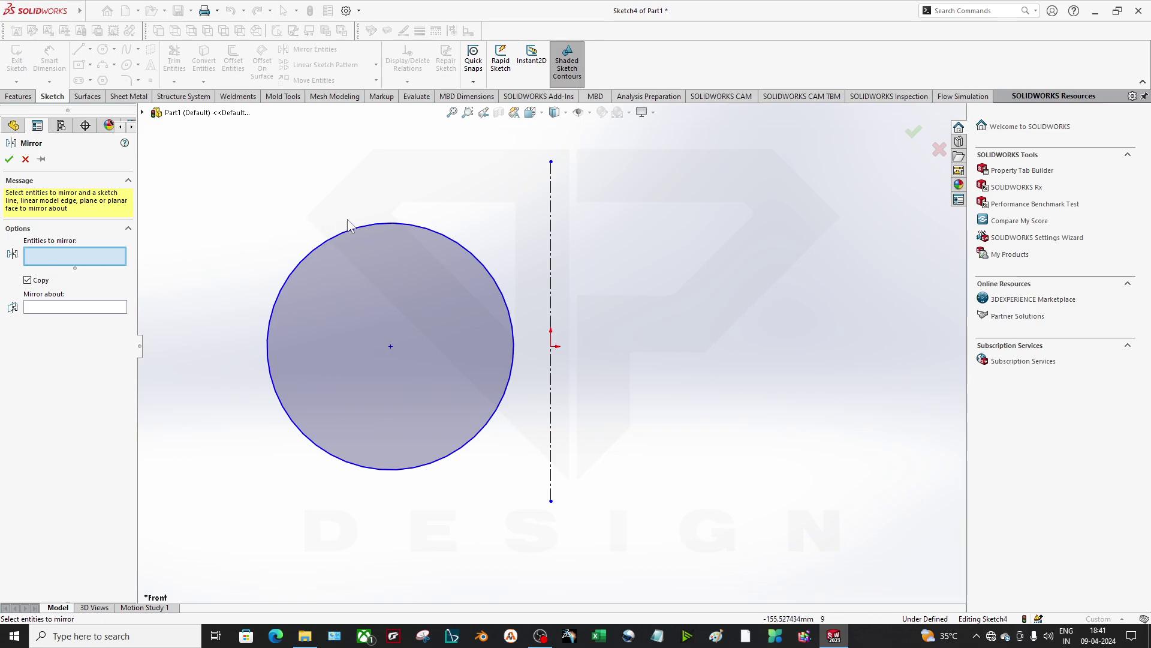
Step: Mirror the circle about centerline Line1, redoing it with Copy on so both circles remain
click(367, 225)
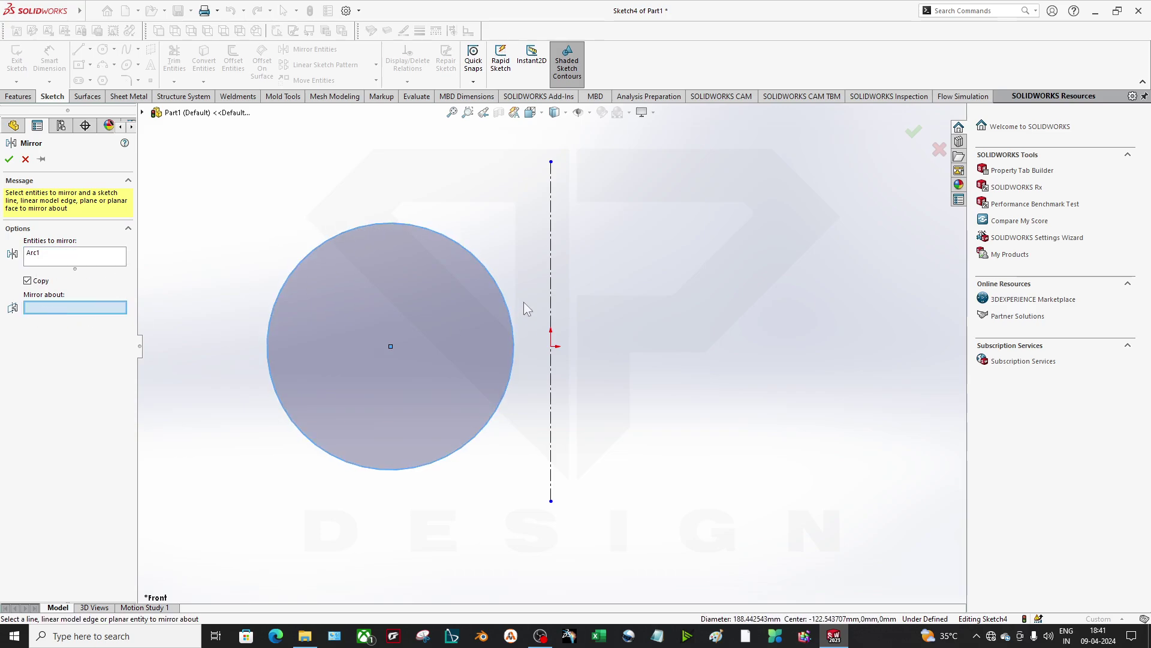
click(552, 301)
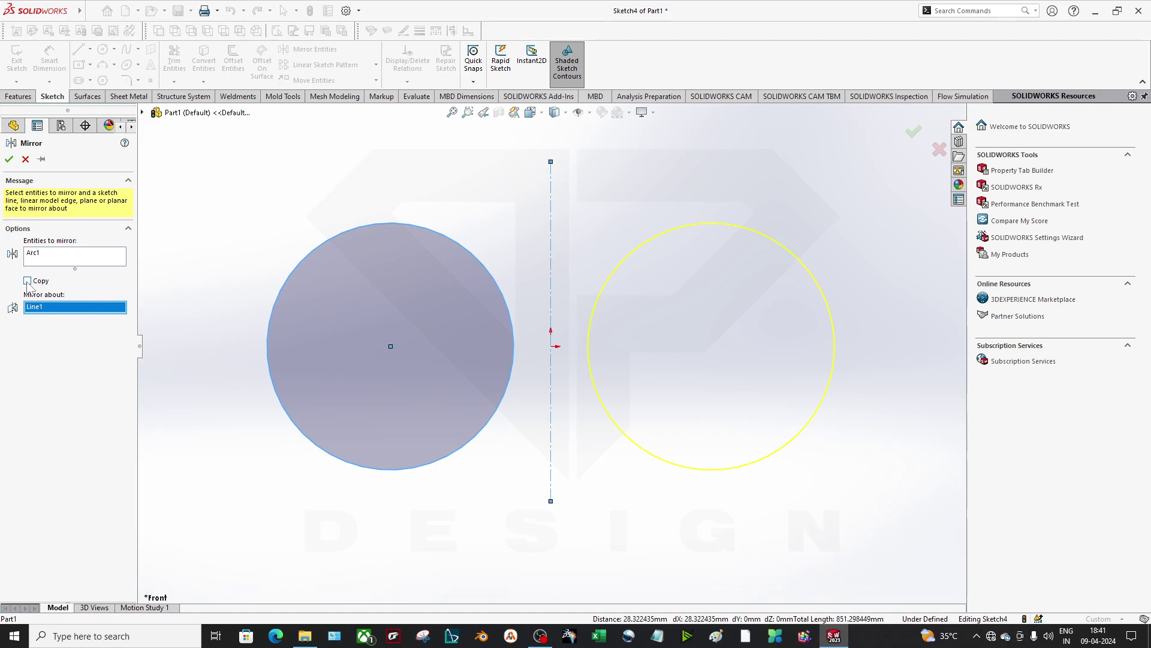
click(9, 159)
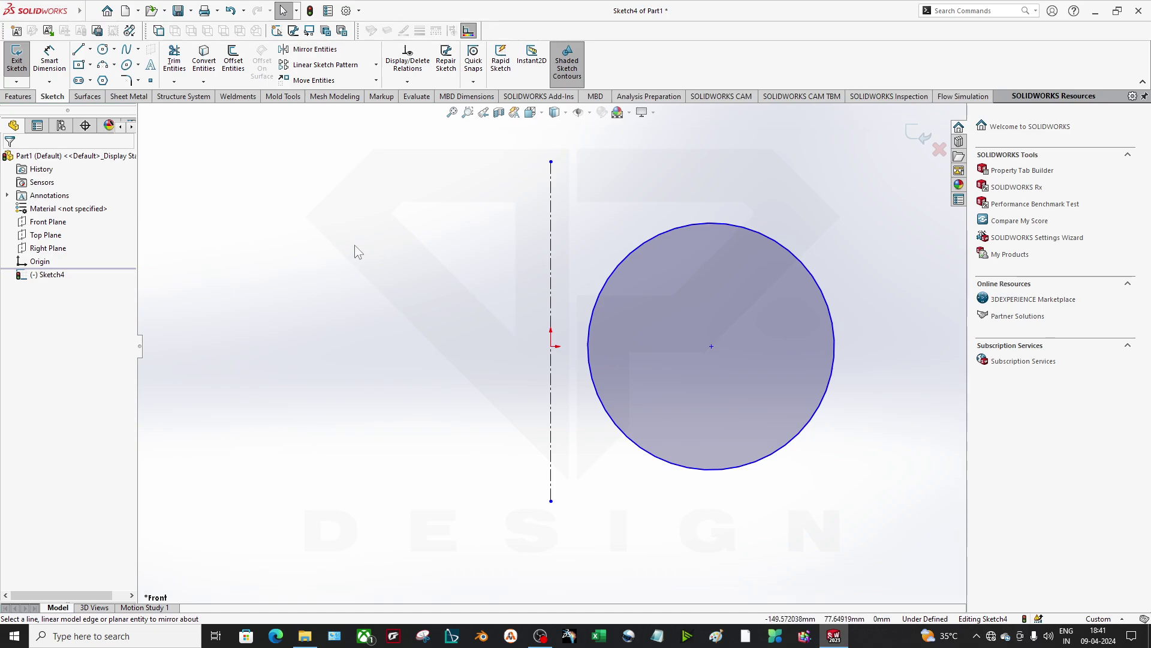
key(Return)
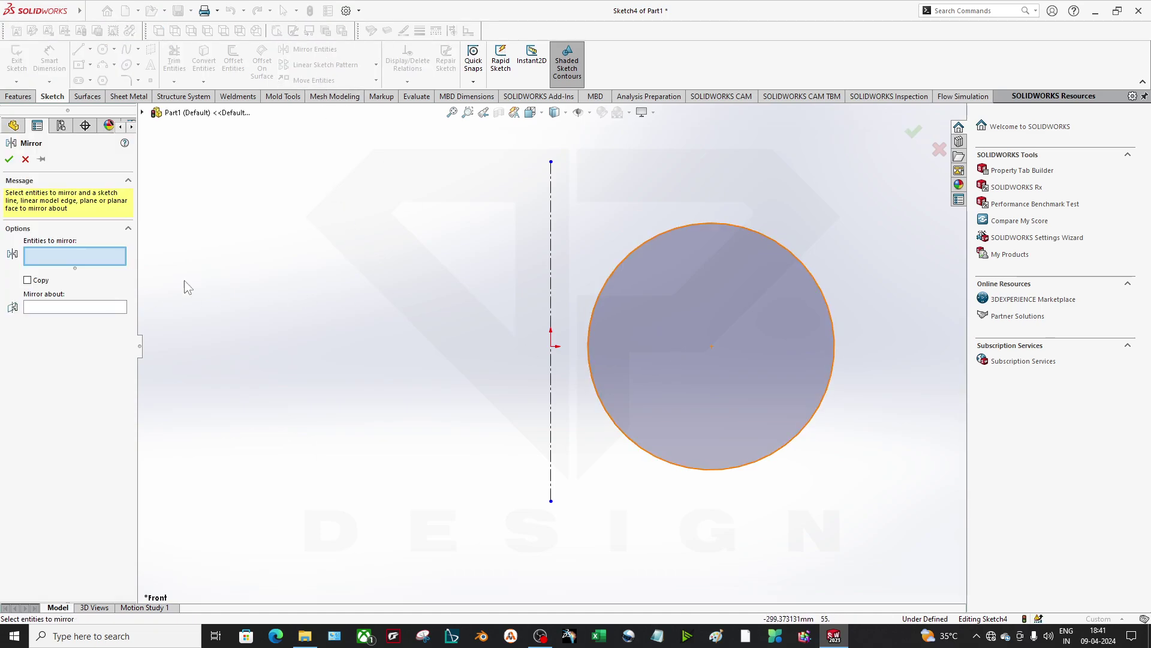
click(746, 253)
click(57, 308)
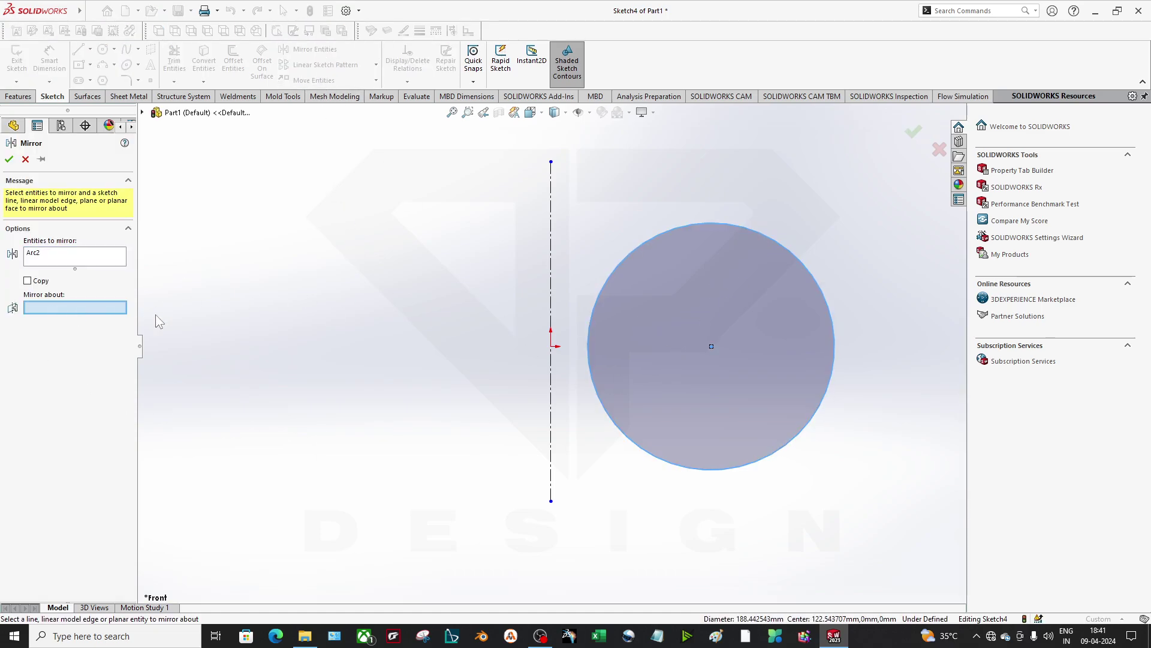
click(552, 305)
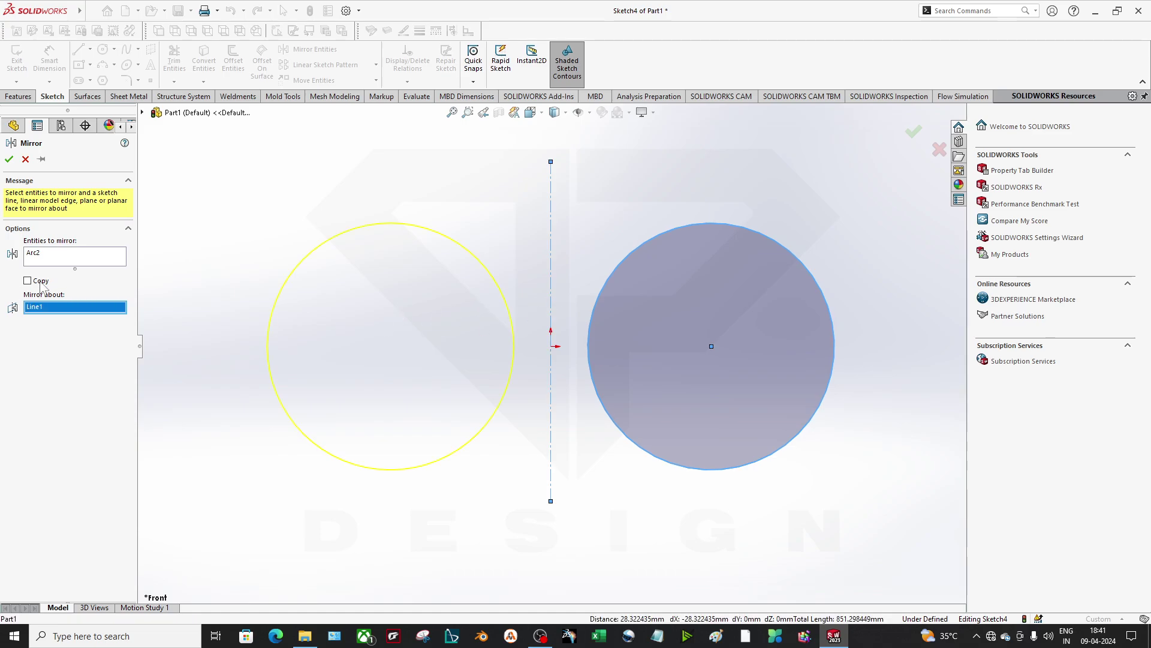
click(9, 159)
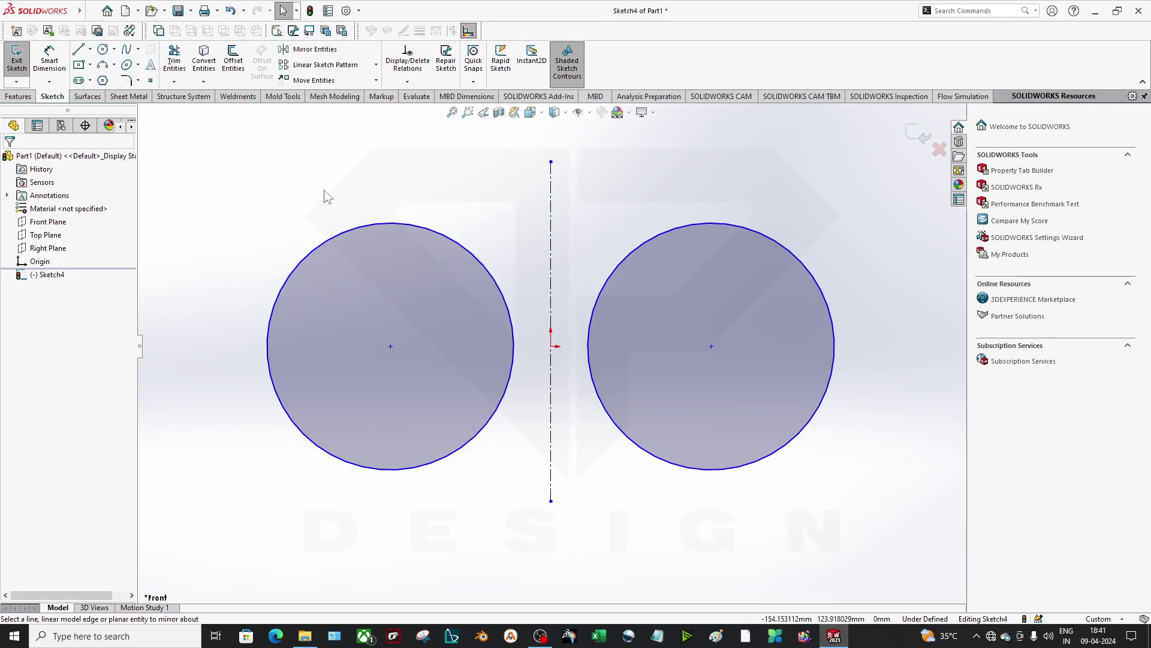
Step: Dimension the right circle's diameter at 20 mm, then change it to 25 mm
click(49, 57)
click(737, 223)
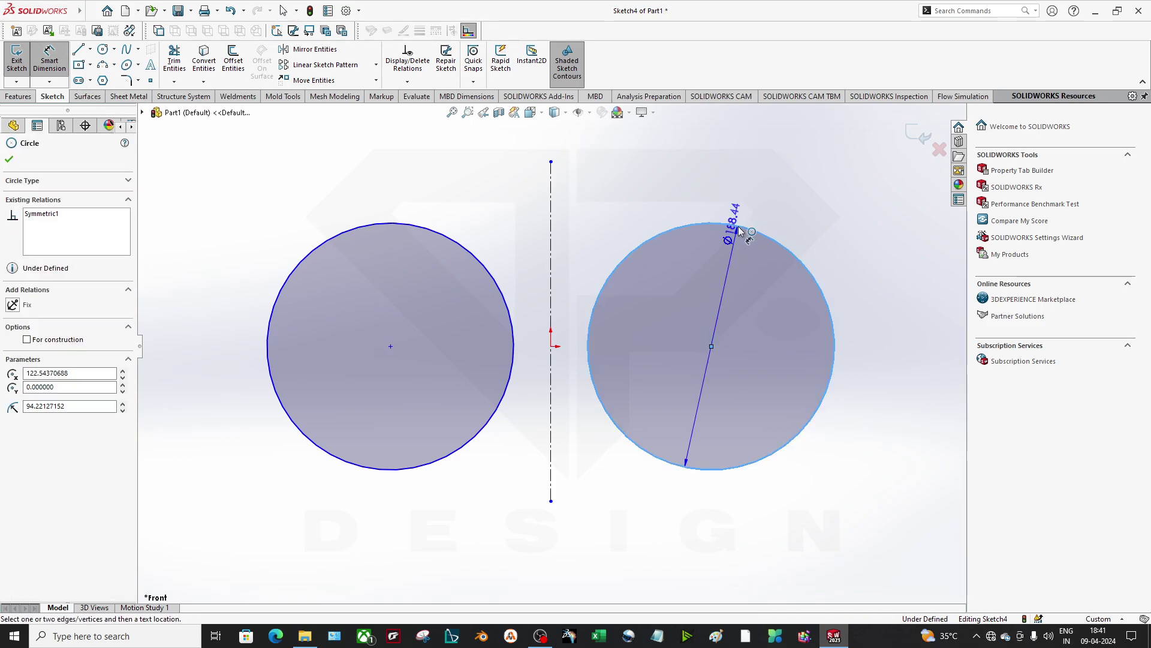
click(760, 190)
text(20)
key(Return)
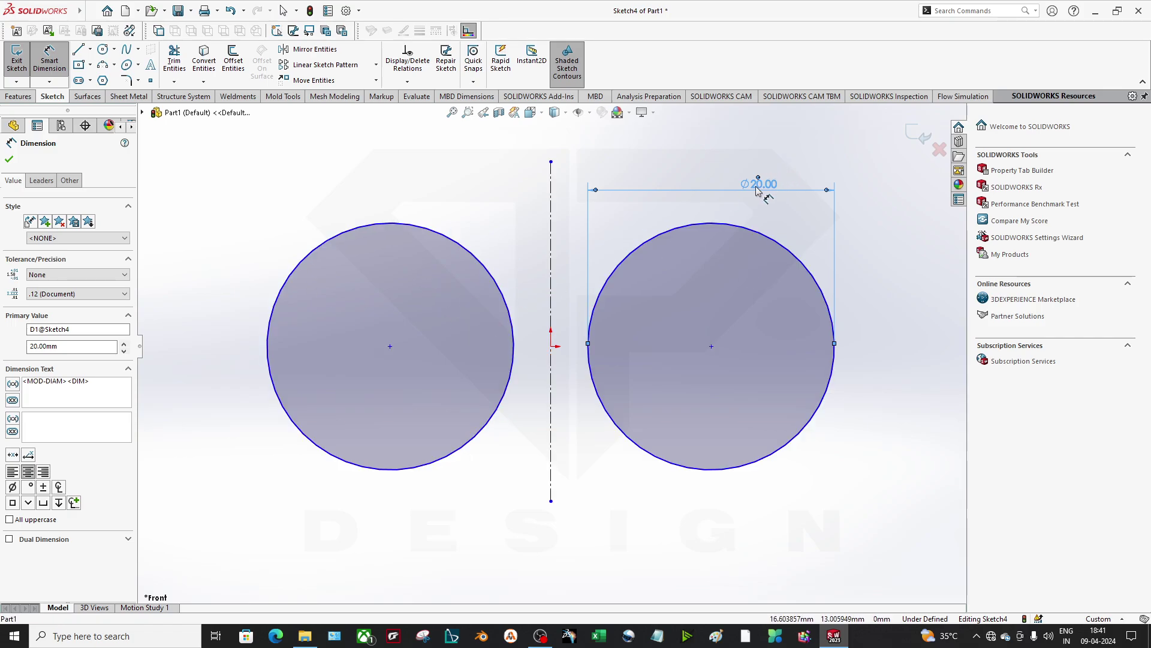
double_click(760, 183)
text(25)
key(Return)
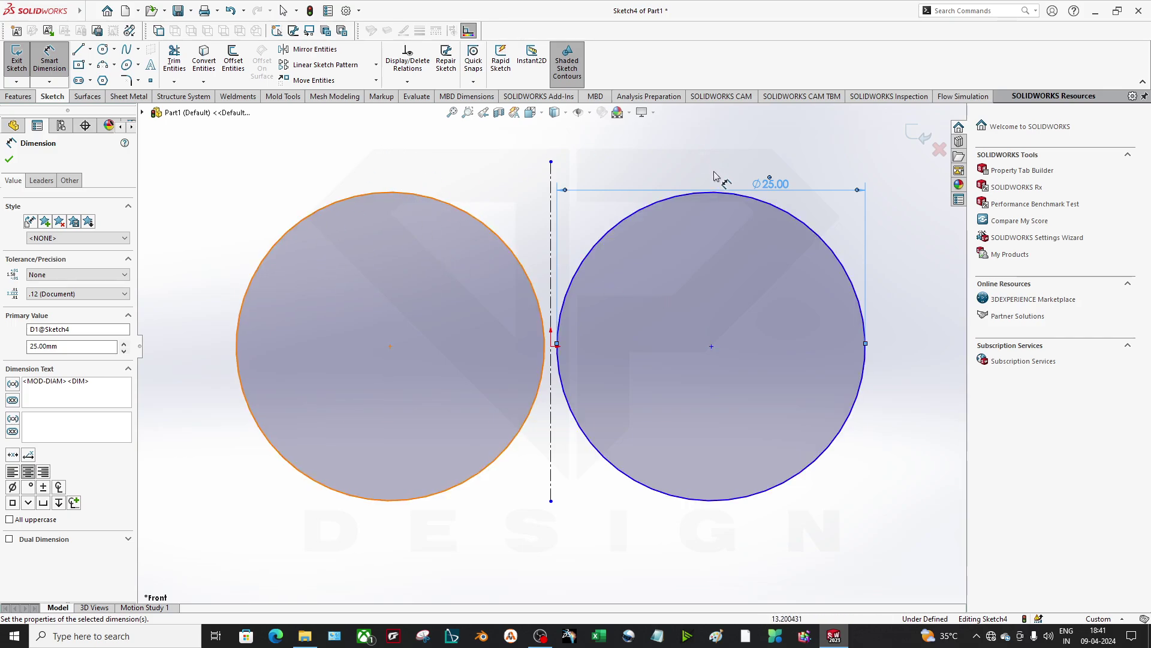
double_click(774, 184)
key(Escape)
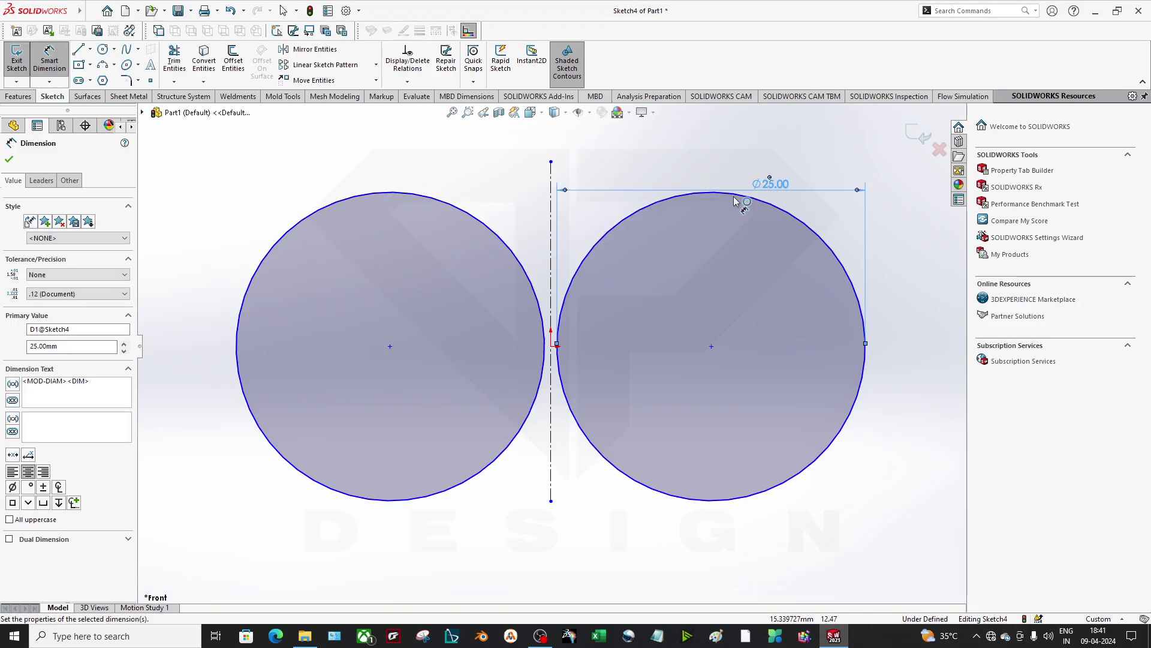
key(Escape)
Step: Delete both circles and the Ø25 dimension, keeping the vertical centerline
click(392, 342)
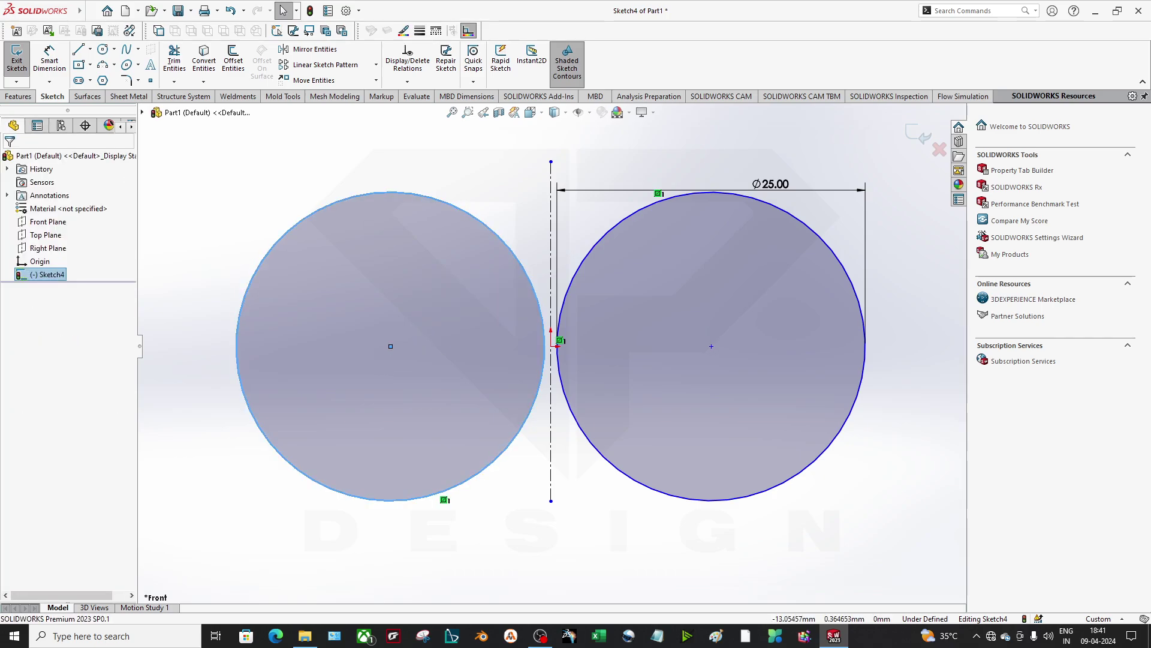
key(Escape)
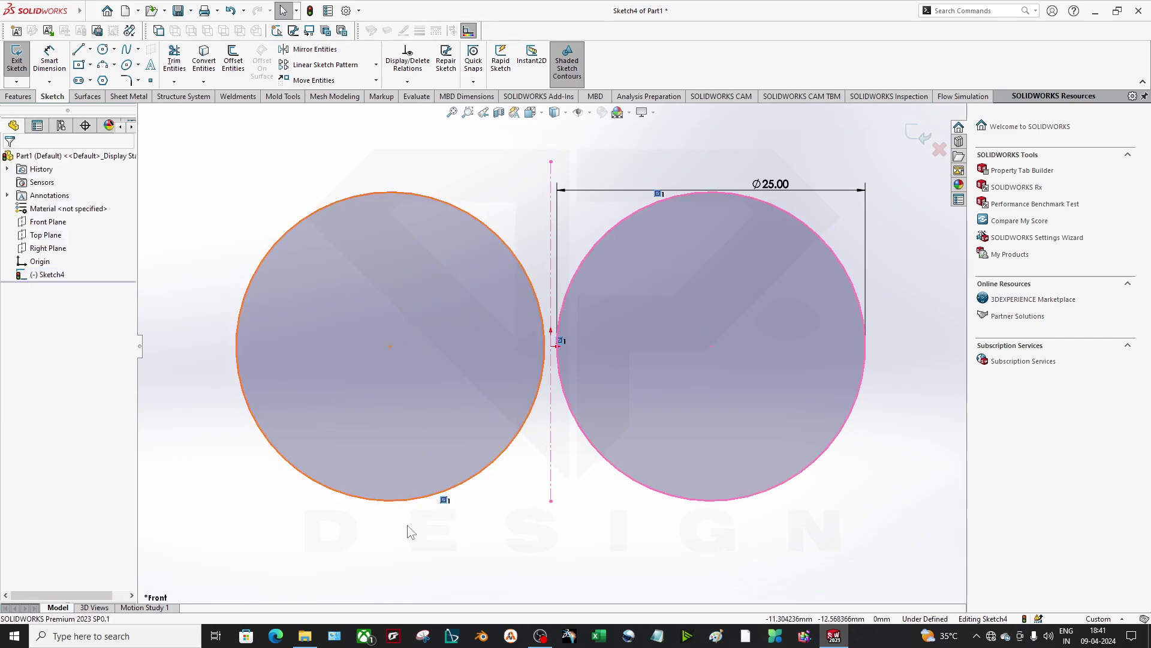
click(450, 496)
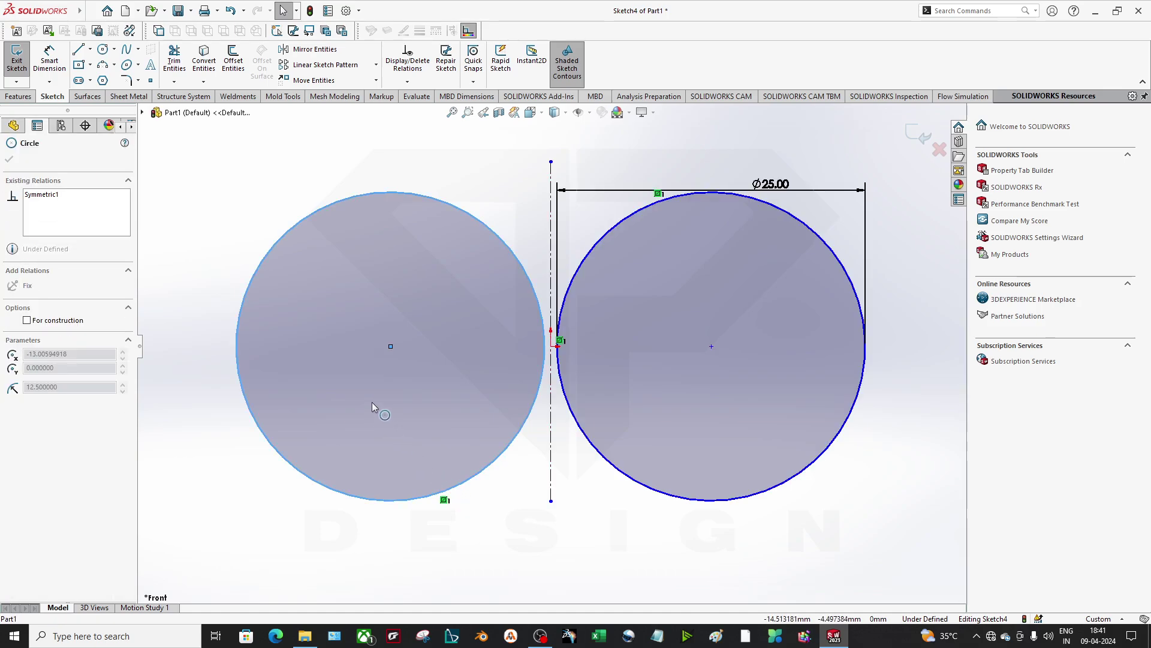
click(643, 487)
click(636, 547)
drag(873, 525, 723, 135)
key(Delete)
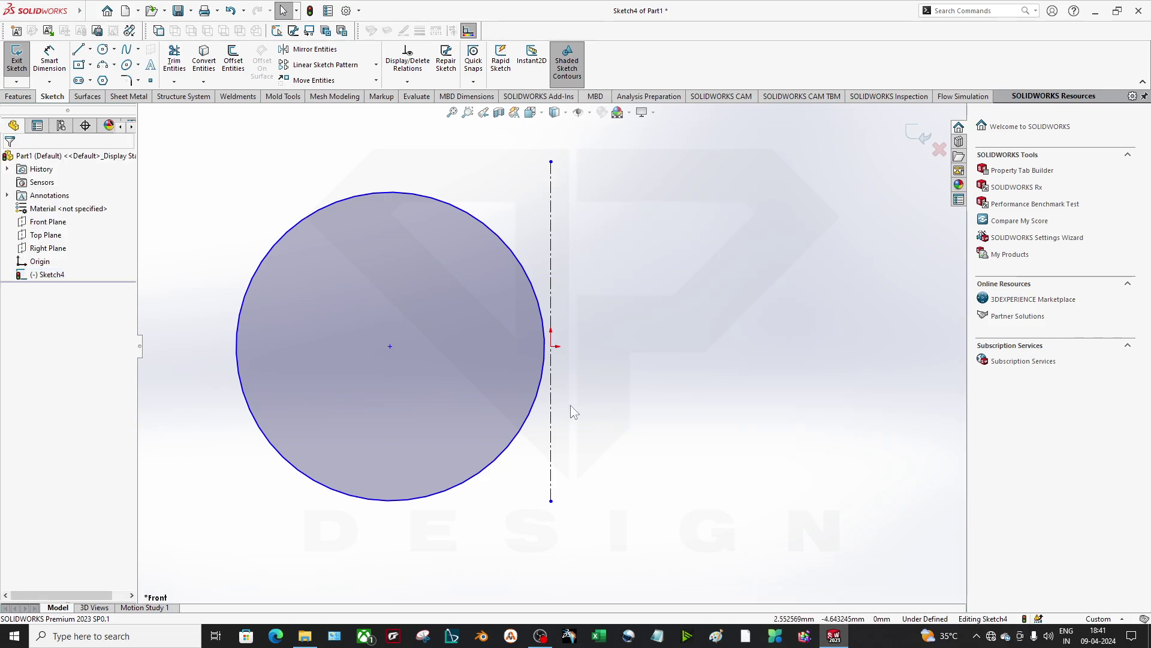
click(372, 243)
key(Delete)
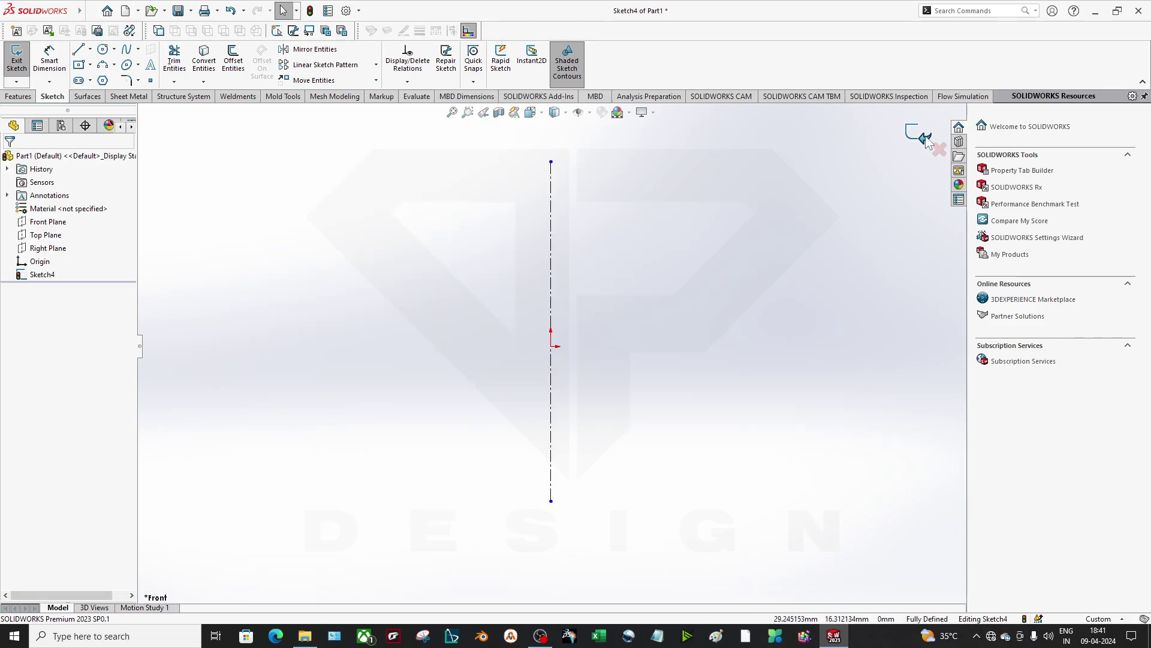
Step: Draw a horizontal centerline running left to right through the origin level
click(90, 49)
click(102, 76)
click(251, 346)
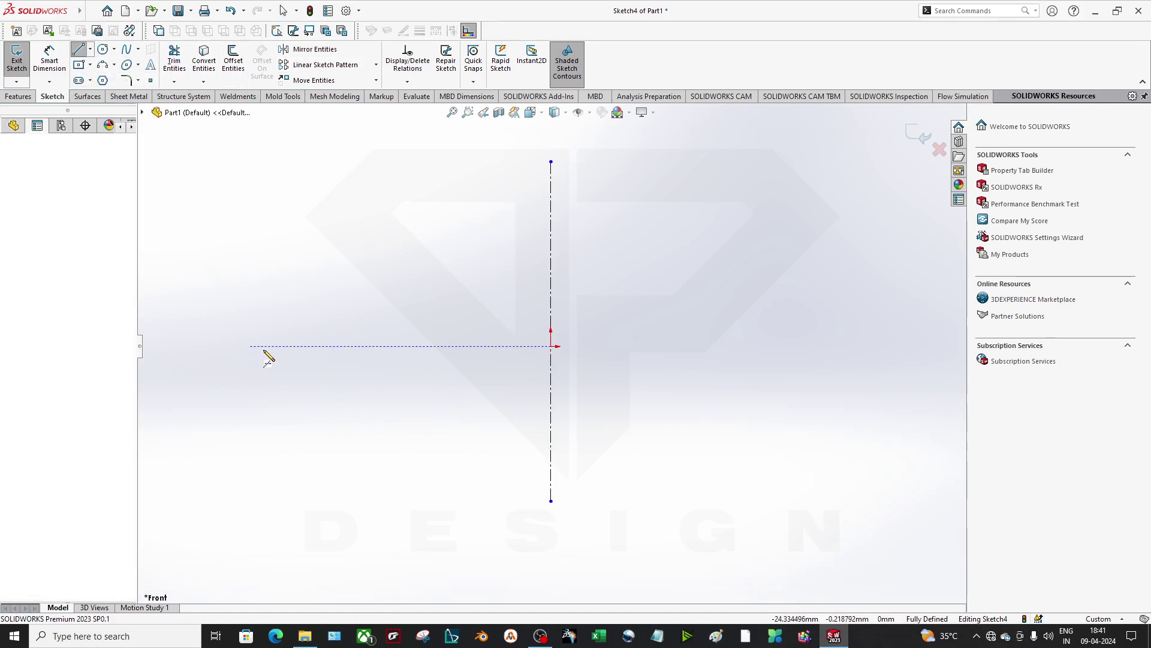
click(892, 347)
key(Escape)
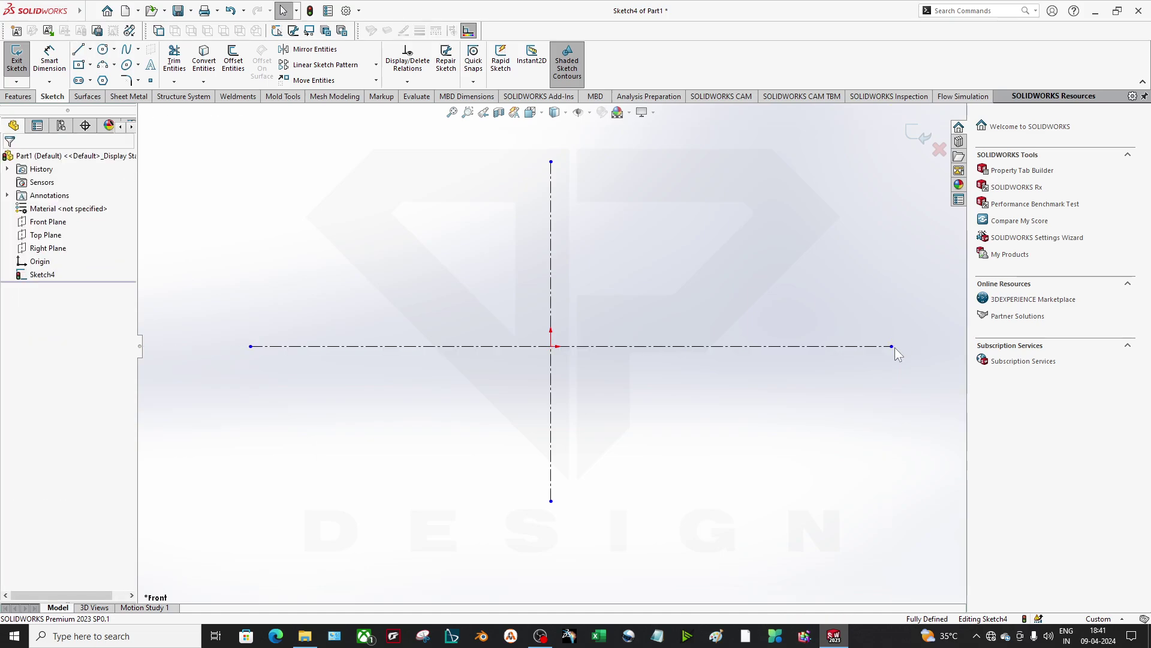
Step: Draw a small centre-rectangle square on the horizontal centerline left of the origin
click(376, 65)
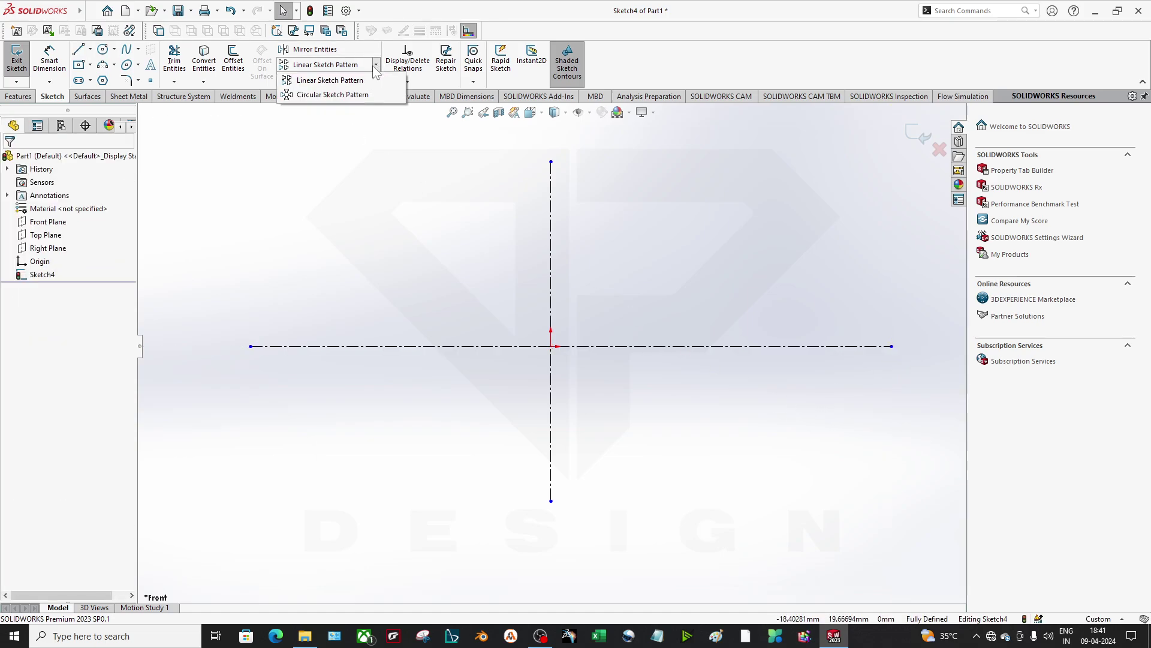
click(79, 65)
click(323, 346)
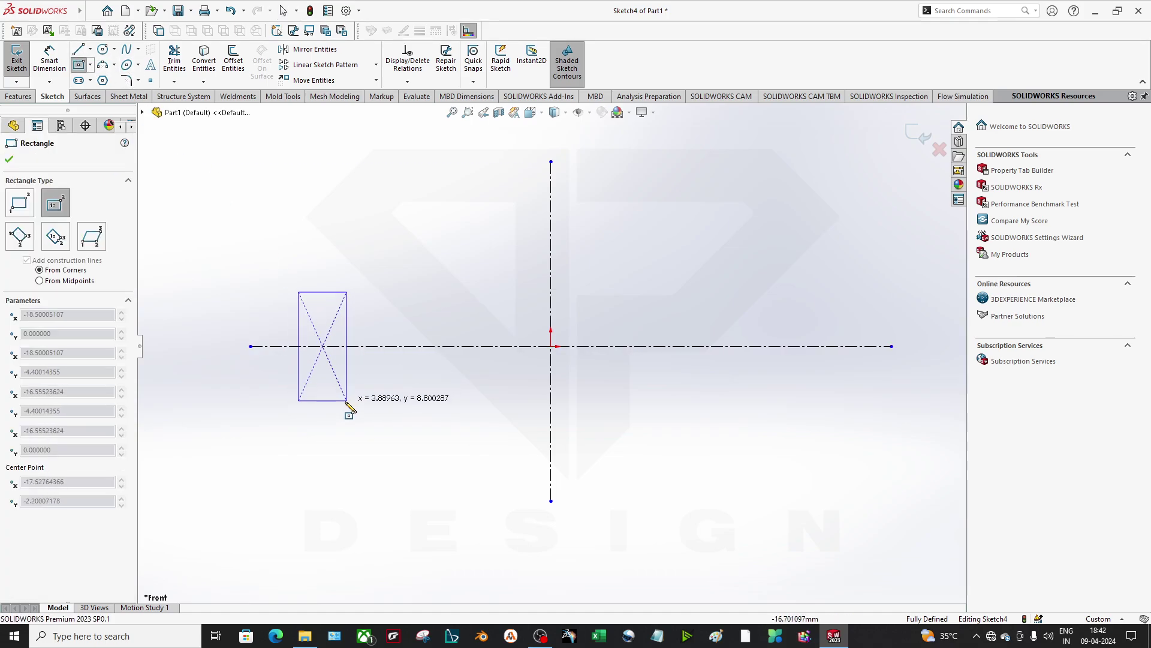
click(341, 363)
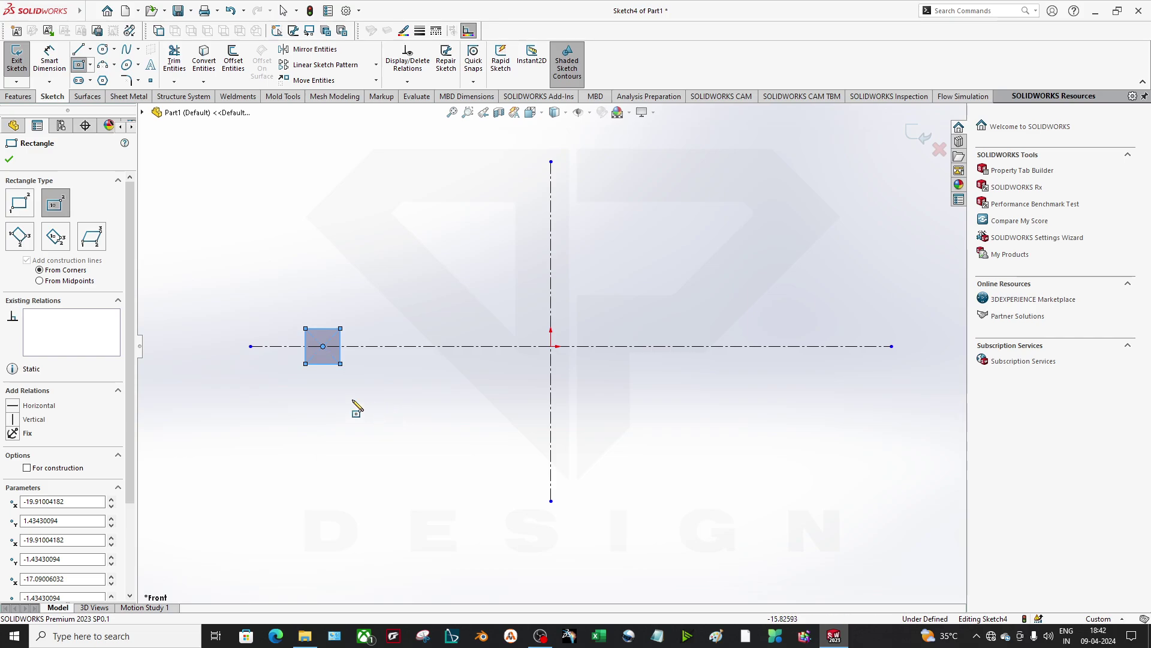
key(Escape)
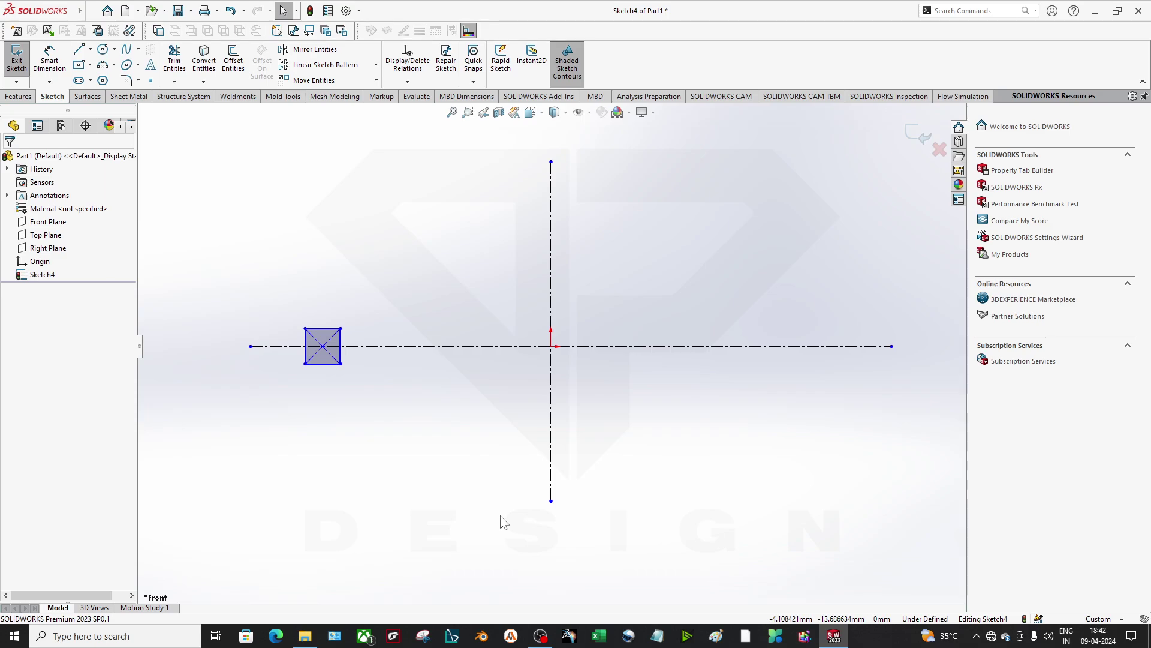
scroll(501, 521, up, 3)
scroll(571, 355, down, 2)
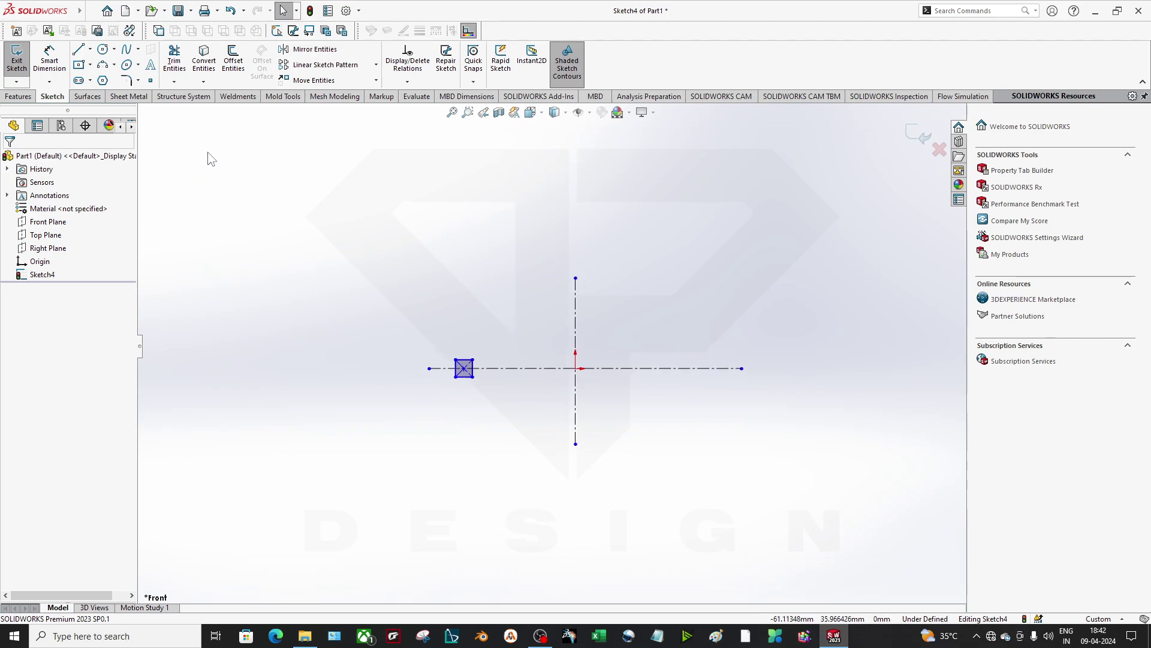
click(303, 67)
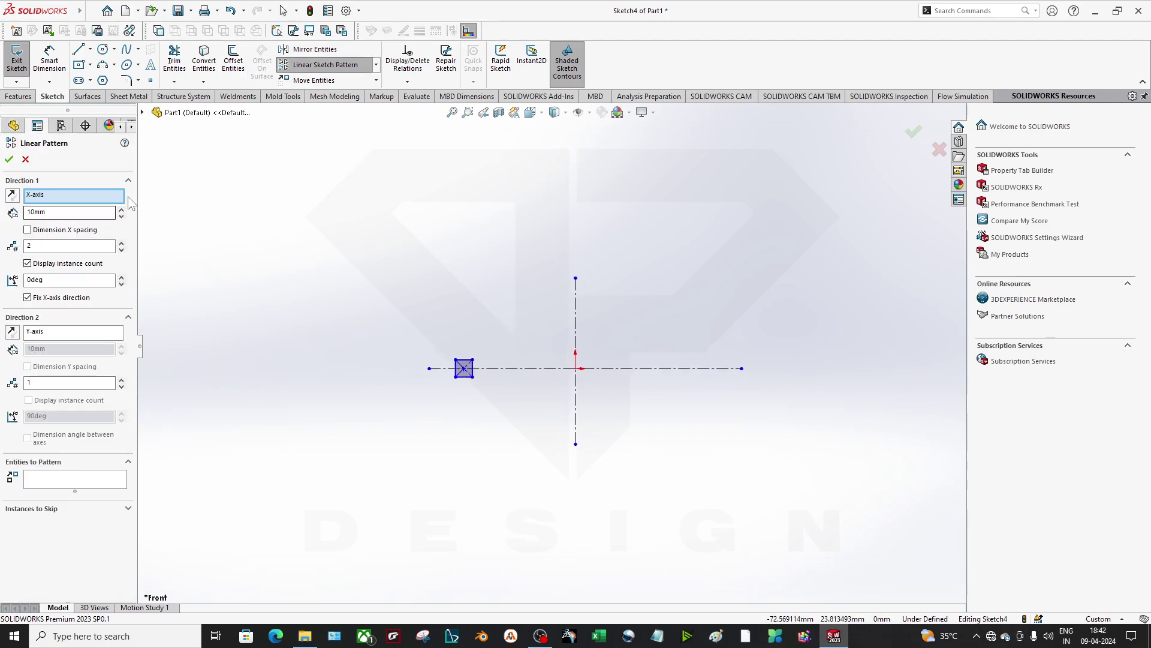
Step: Keep the first direction along the X-axis at 10 mm spacing with 6 instances
click(37, 197)
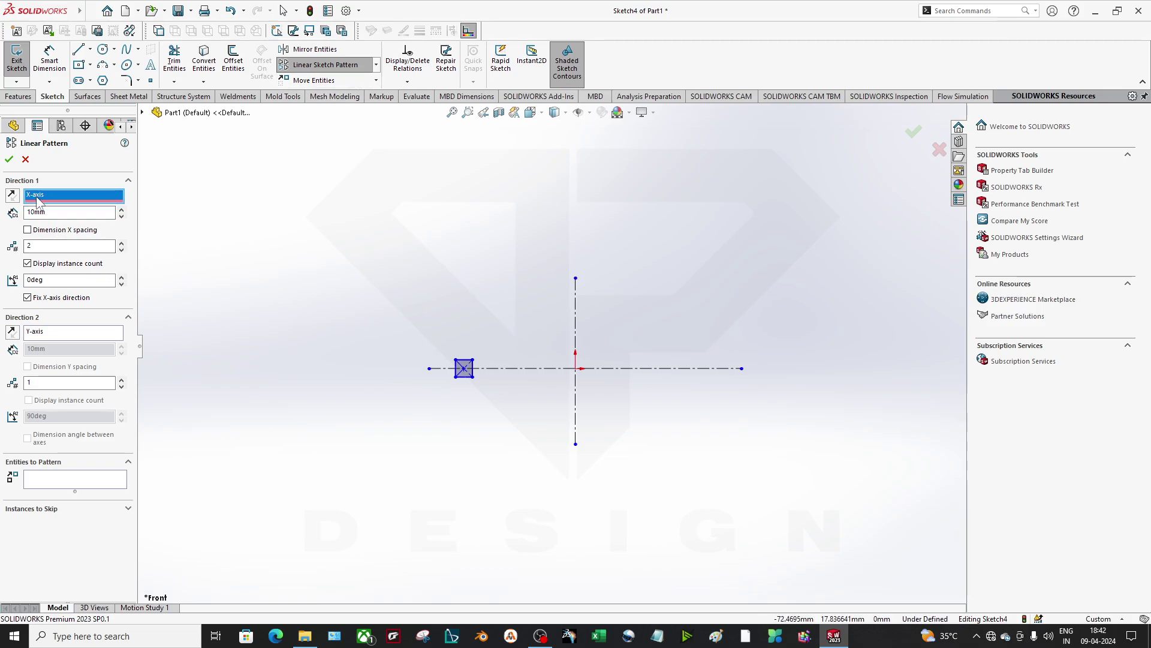
scroll(550, 374, down, 3)
click(70, 211)
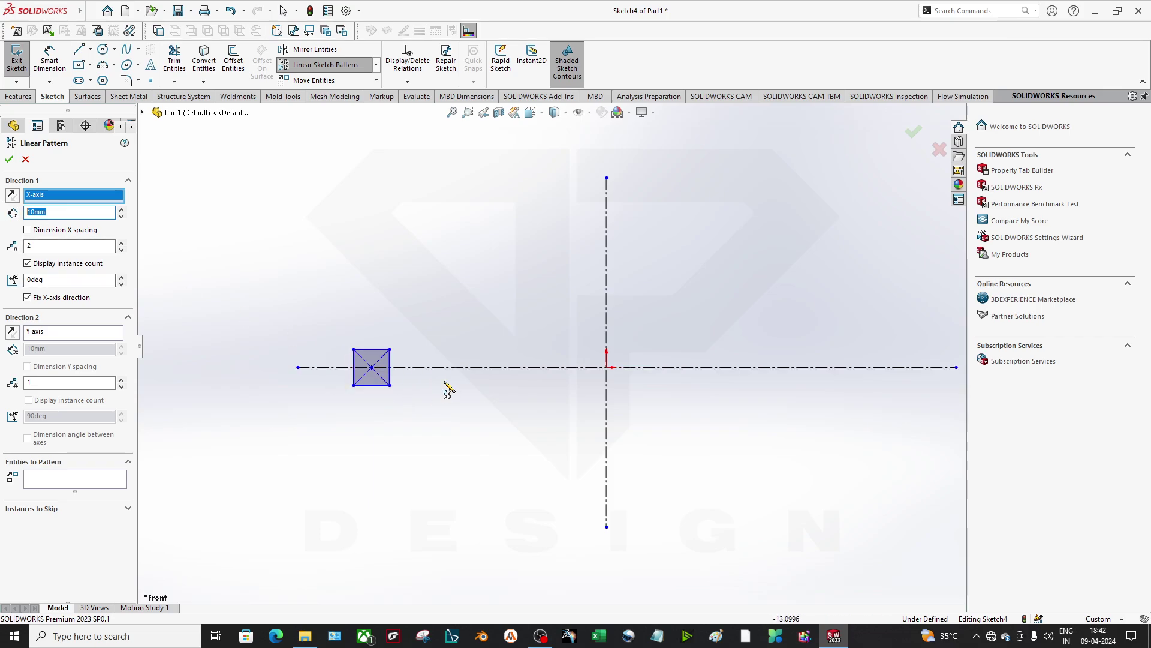
click(31, 244)
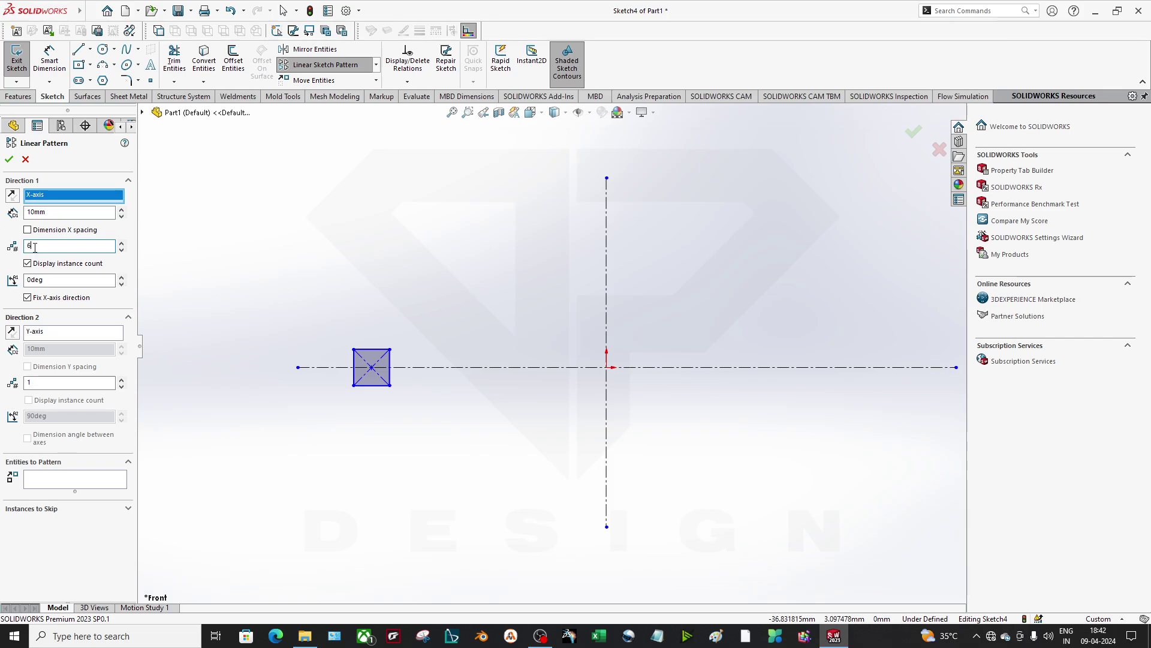
text(6)
Step: Select the square's four edges as the entities to pattern
click(75, 470)
scroll(362, 363, down, 2)
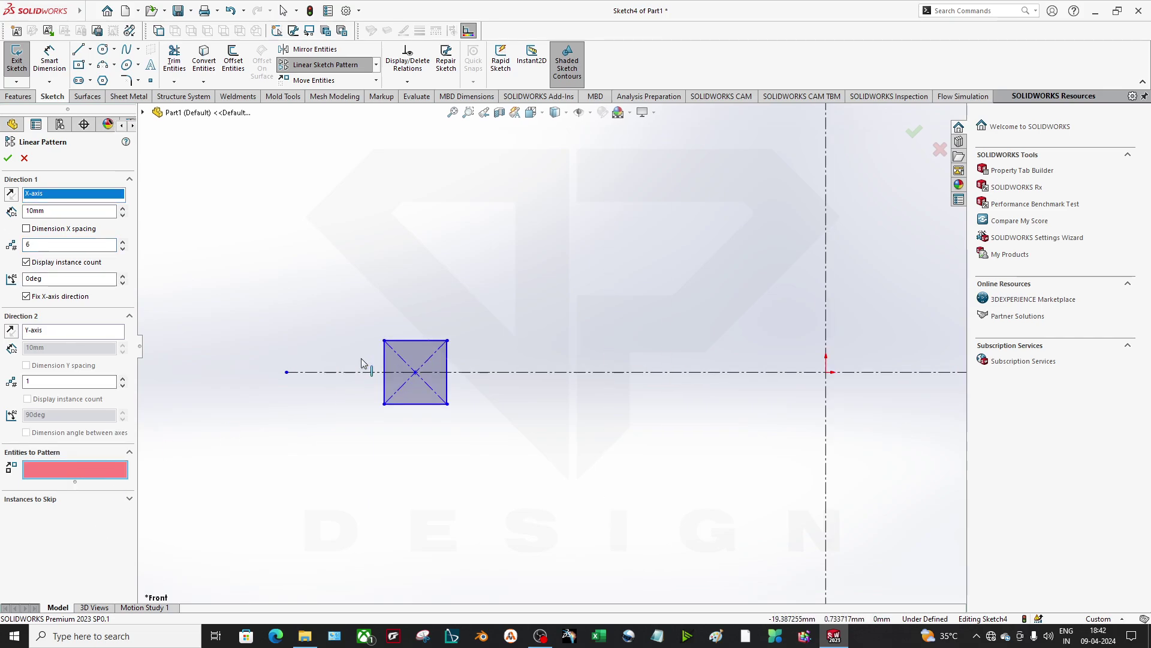
click(405, 341)
click(384, 368)
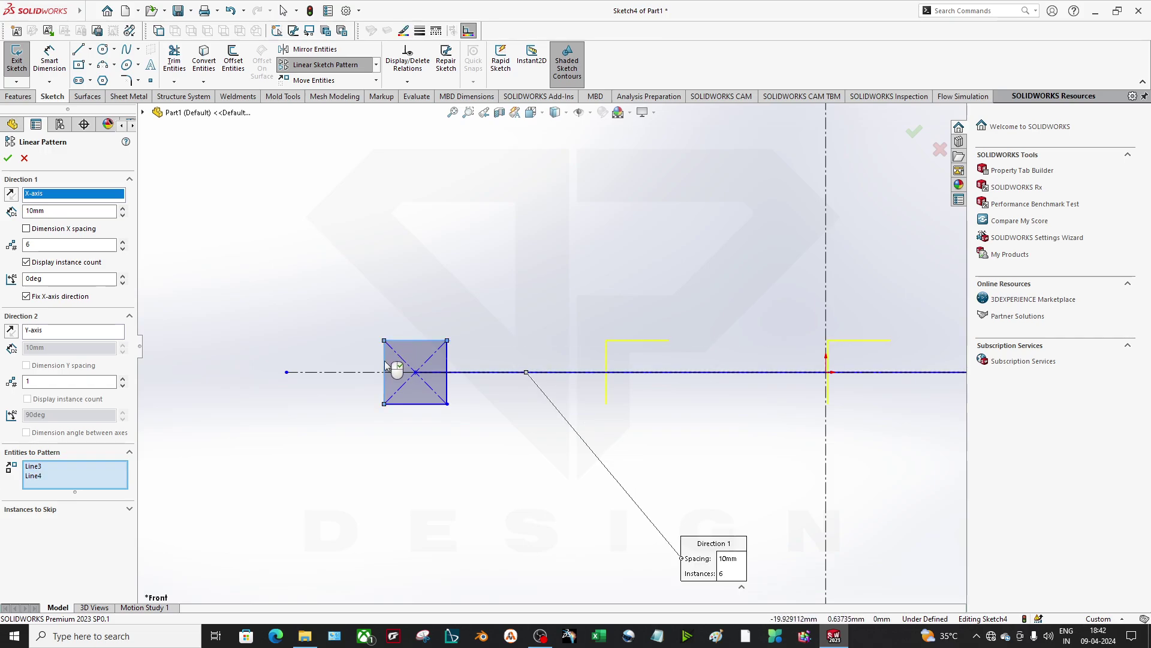
click(411, 403)
click(447, 387)
Step: Increase the second direction along Y to 4 rows
scroll(656, 290, up, 4)
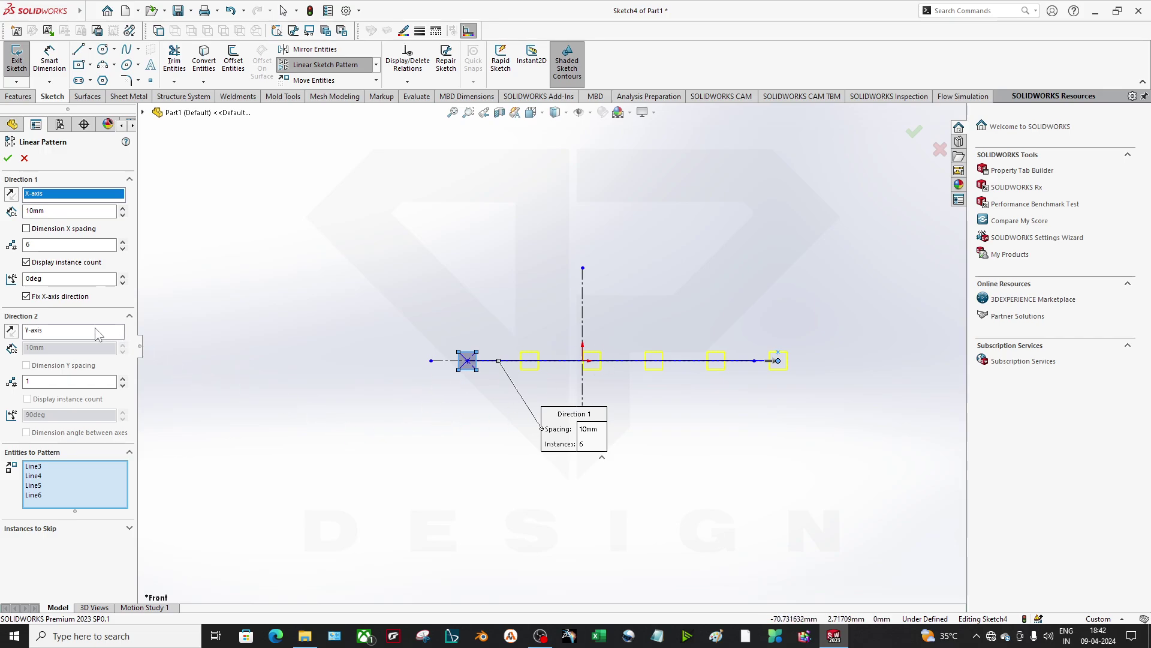
click(66, 330)
click(122, 378)
click(122, 379)
click(122, 378)
scroll(558, 341, up, 3)
scroll(591, 306, down, 2)
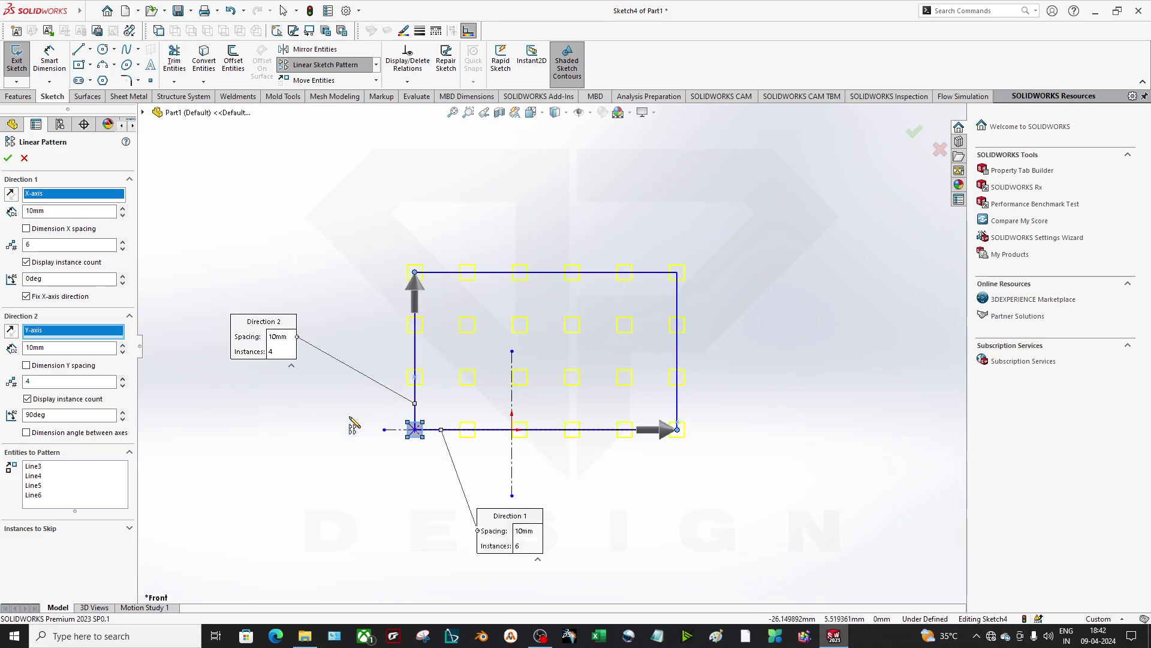
Step: Set 6 rows in the second direction and skew it to 45°, then by dragging its arrow
drag(72, 382, 3, 386)
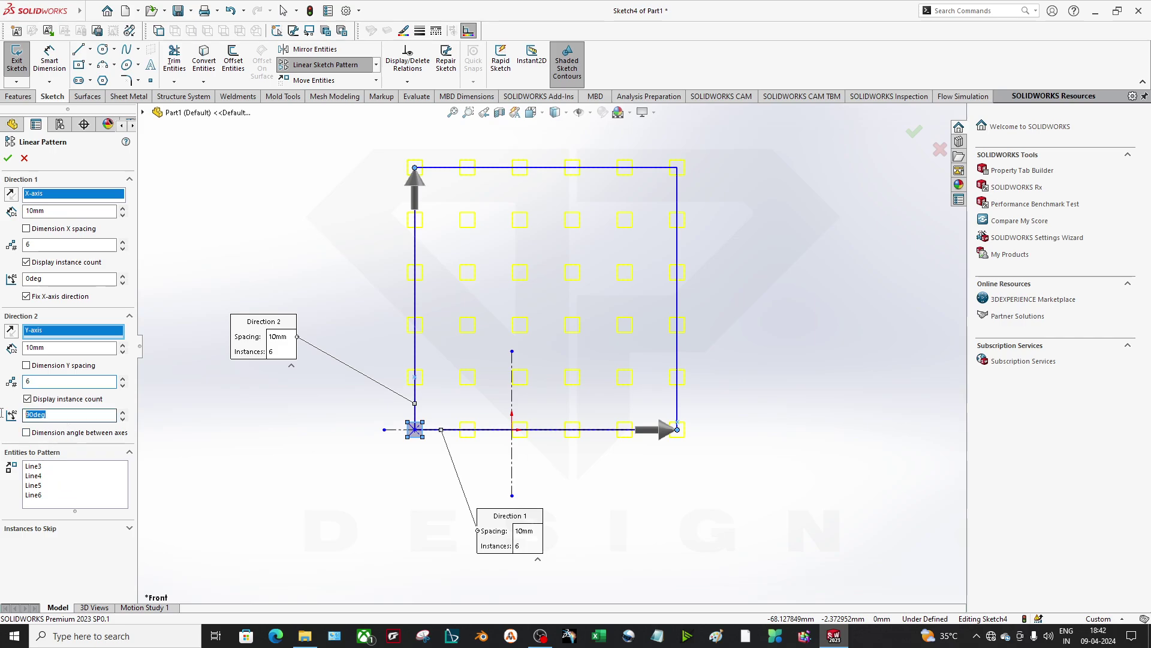
double_click(47, 415)
text(45)
key(Return)
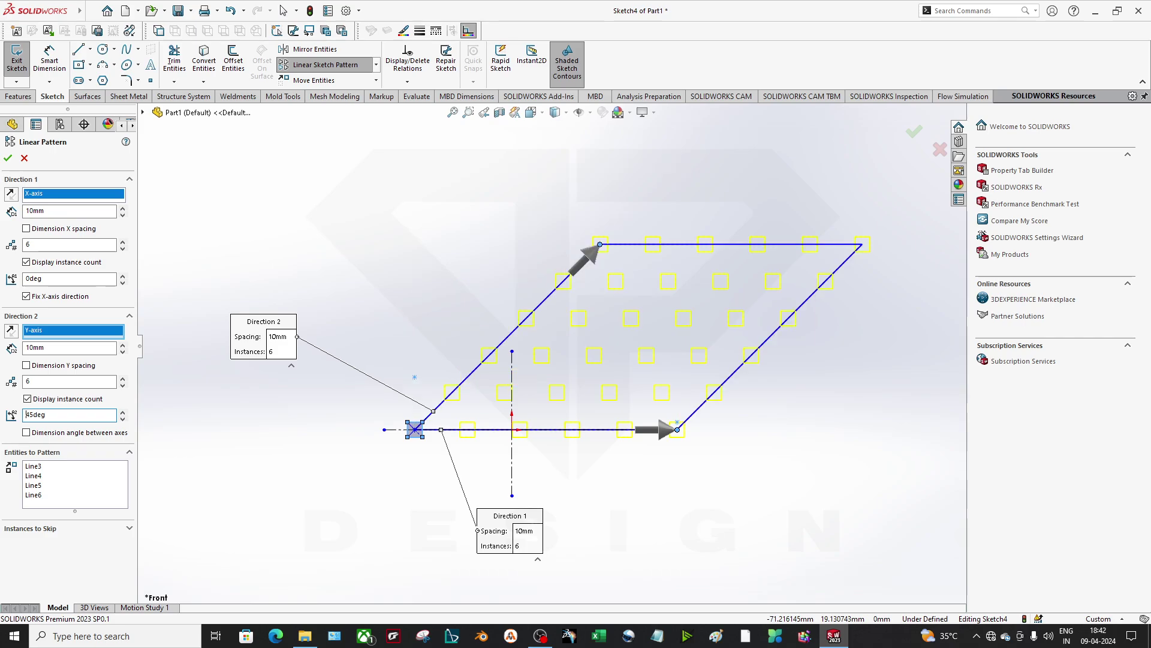
drag(601, 244, 518, 211)
Step: Try a 20° second-direction angle, then restore it to 90°
click(60, 414)
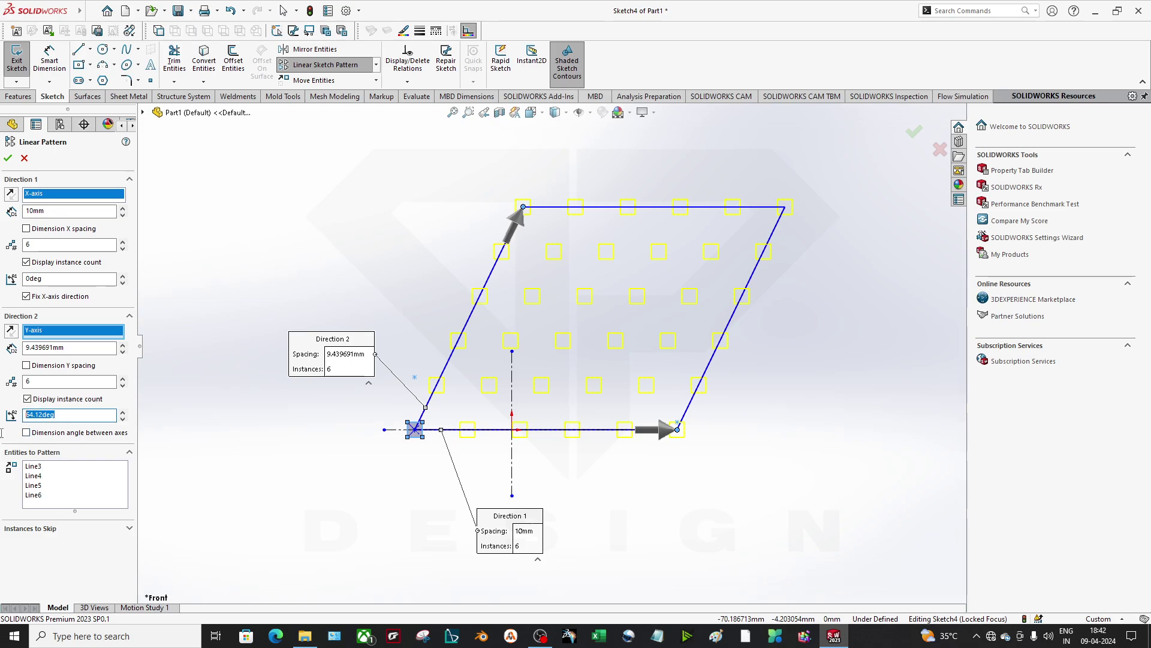
text(20)
key(Return)
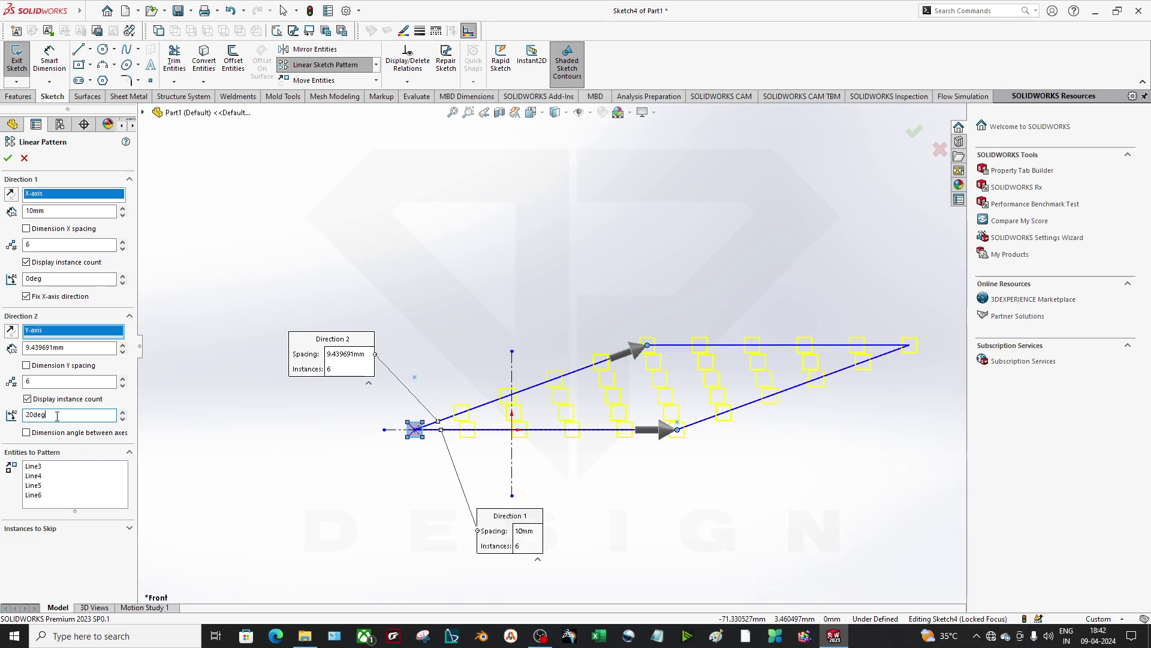
text(90)
key(Return)
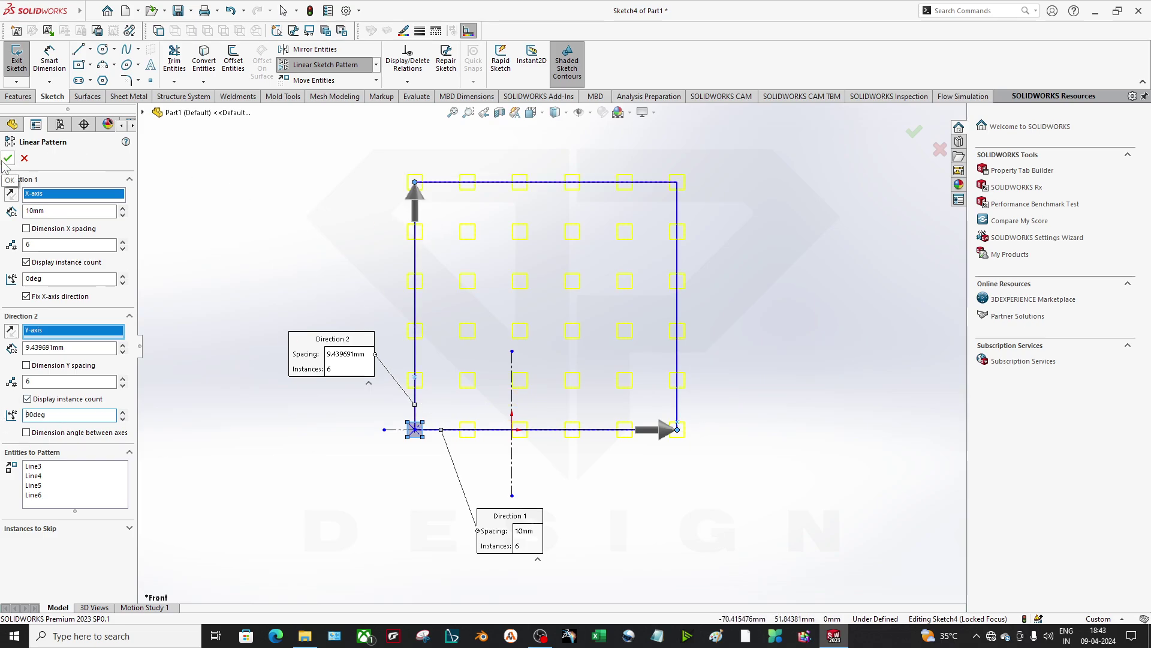
click(61, 529)
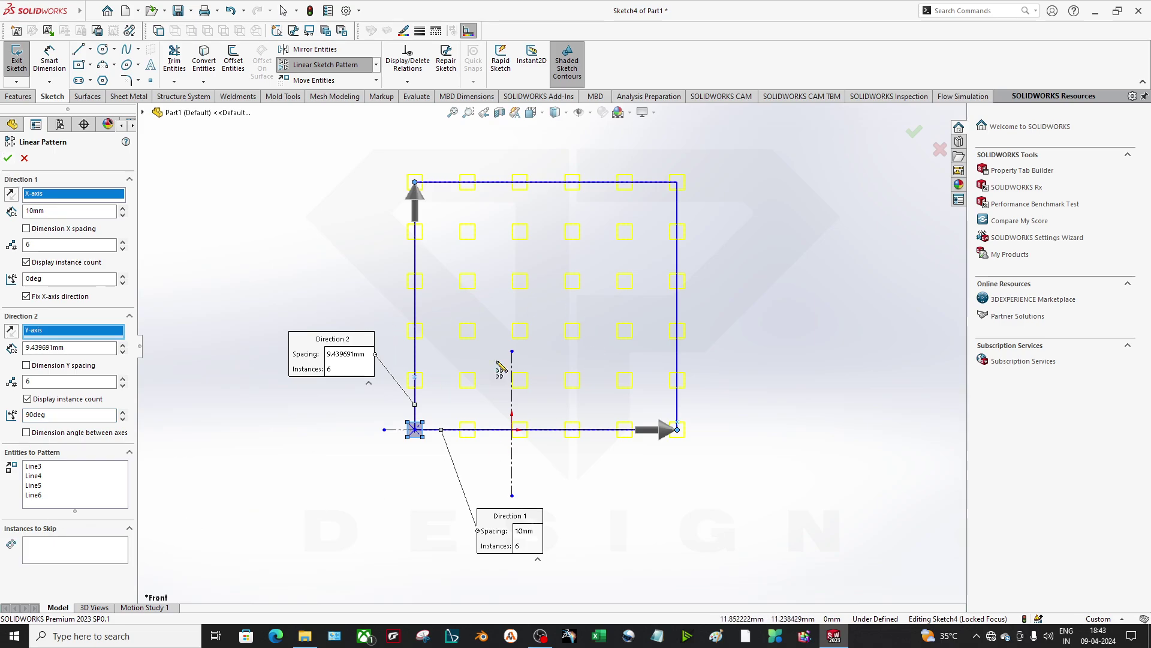
Step: Skip the selected squares in the fourth row and accept the linear pattern
scroll(542, 255, down, 2)
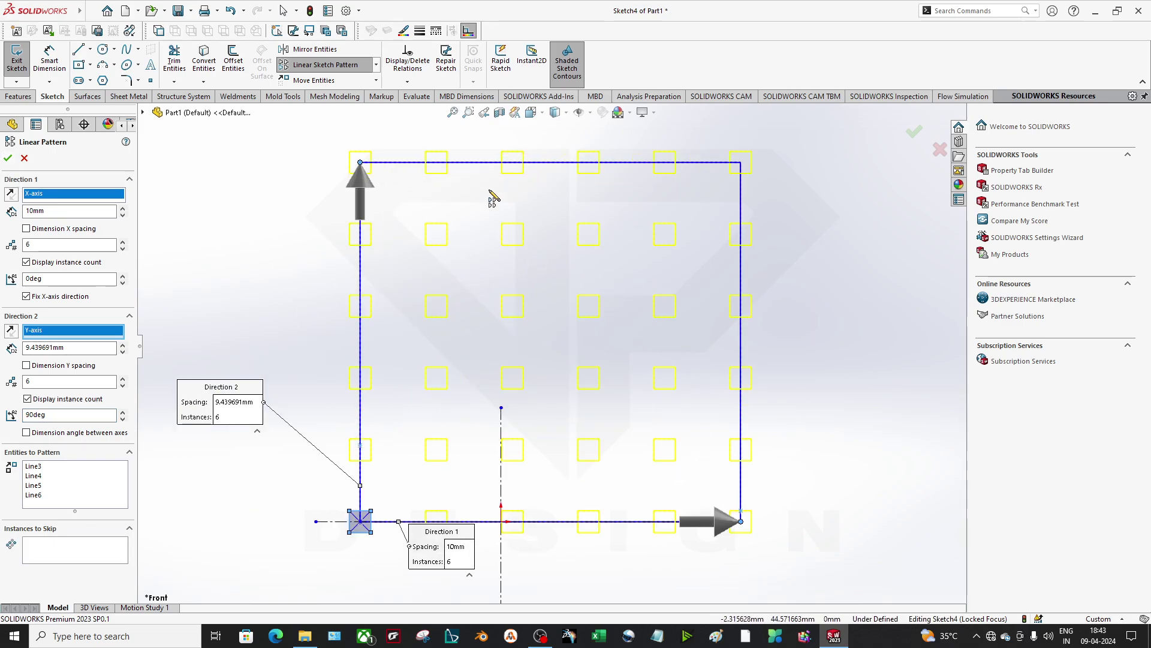
click(66, 550)
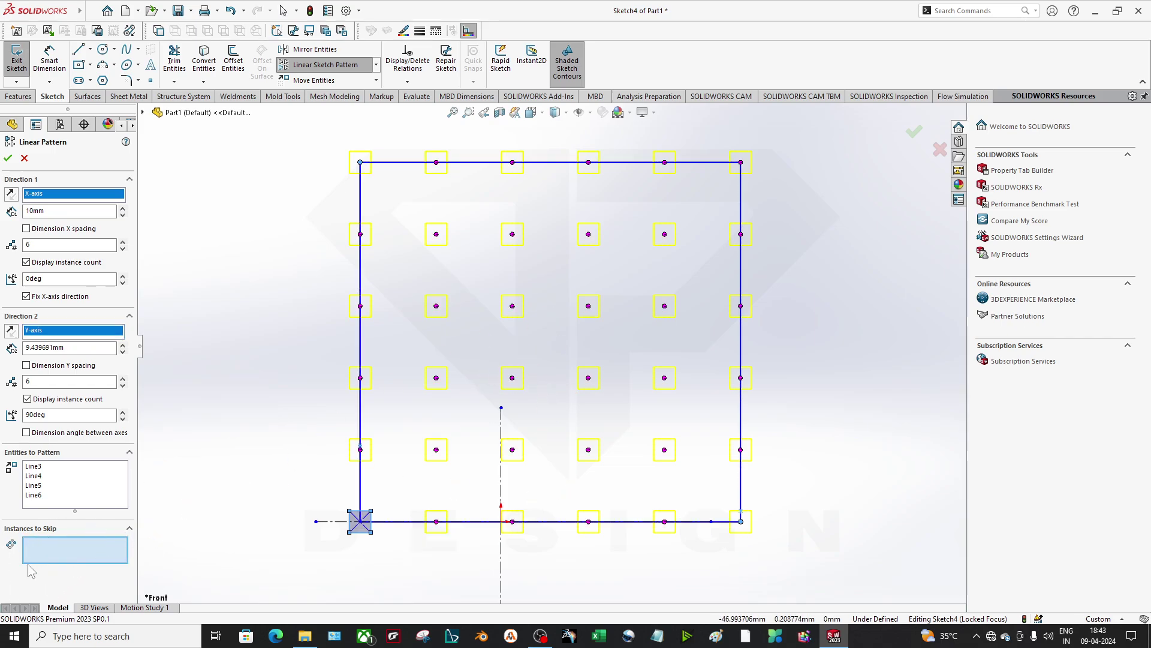
click(512, 306)
click(588, 306)
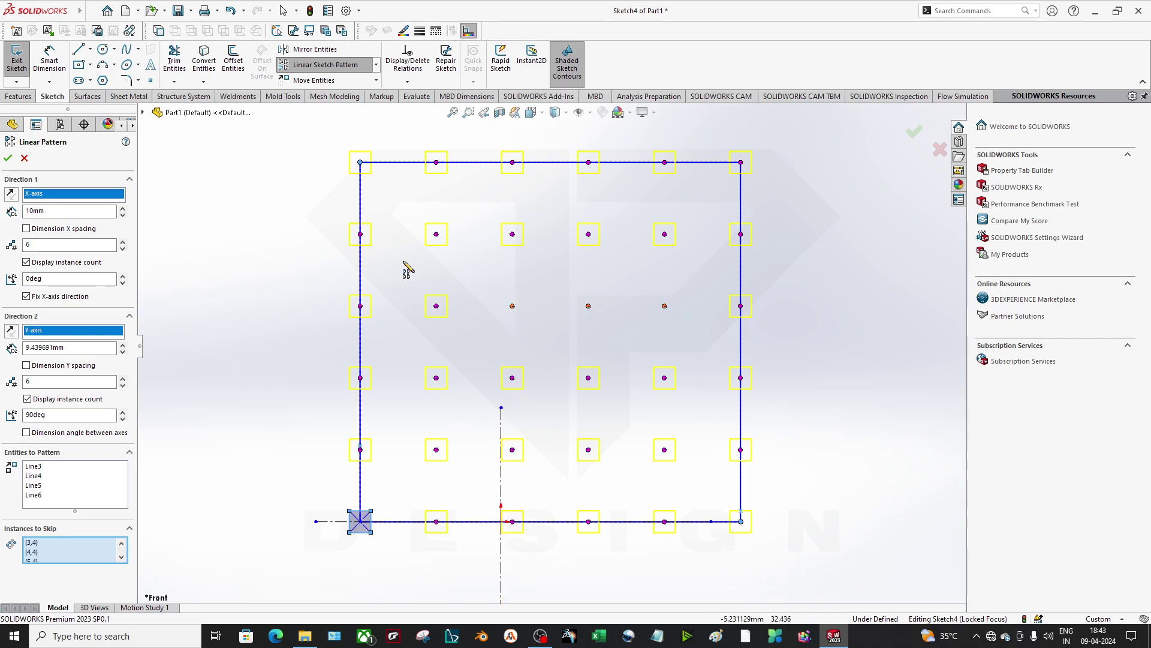
key(Return)
key(z)
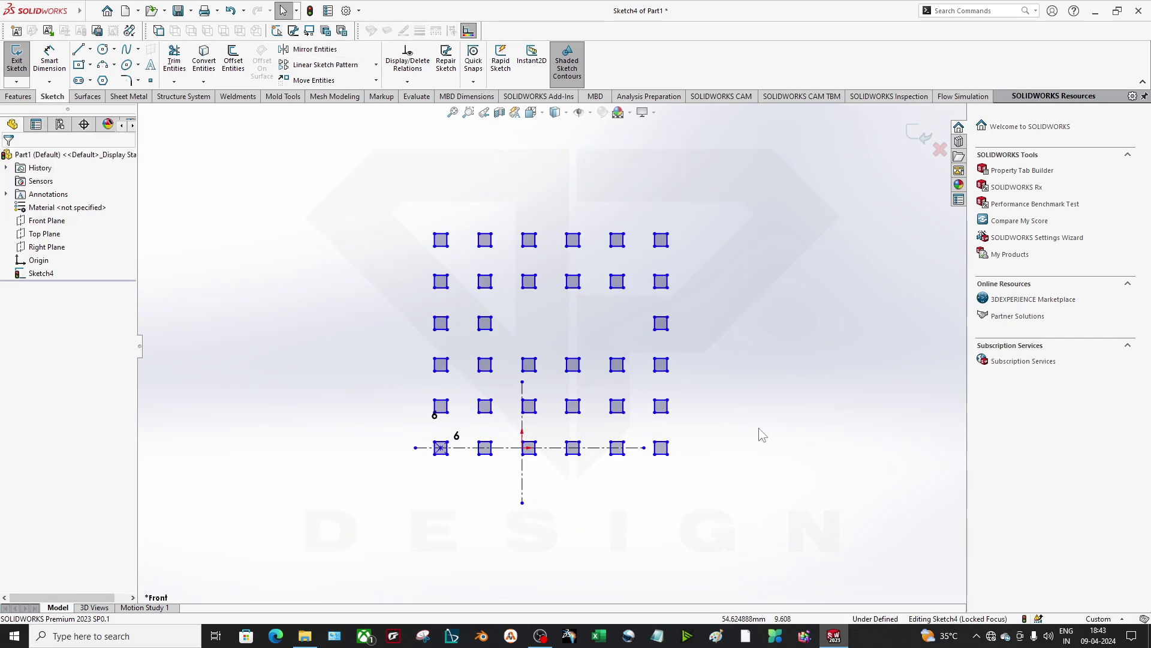
click(18, 96)
Step: Extrude the patterned squares and rotate the view to see the boxes upright
click(21, 58)
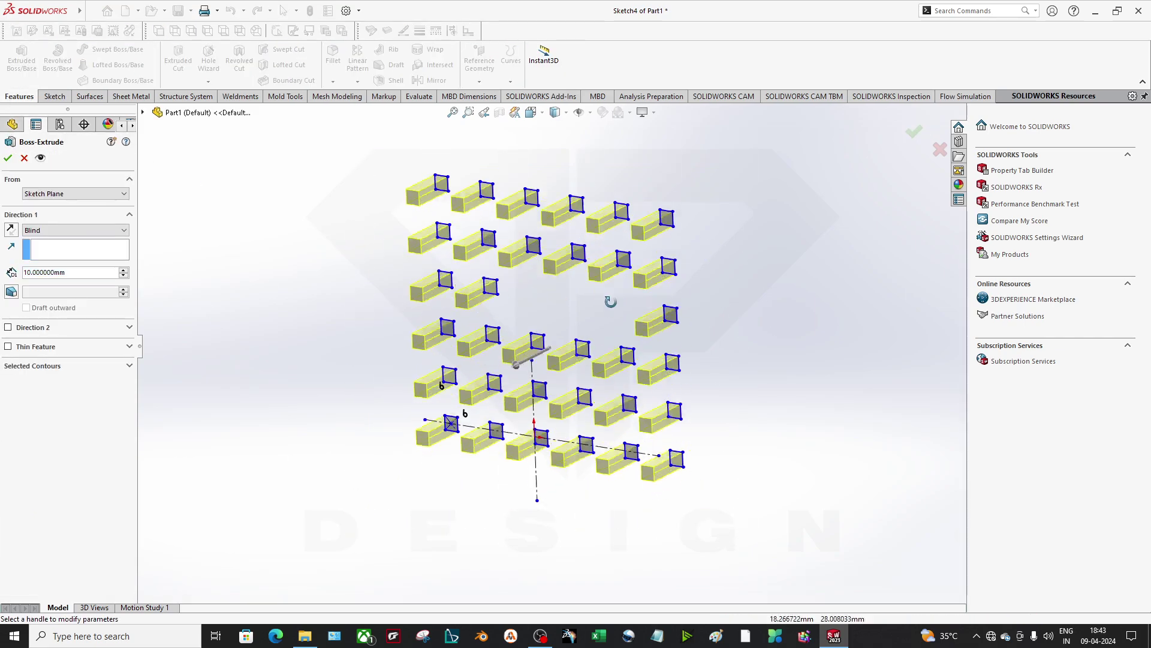
click(7, 158)
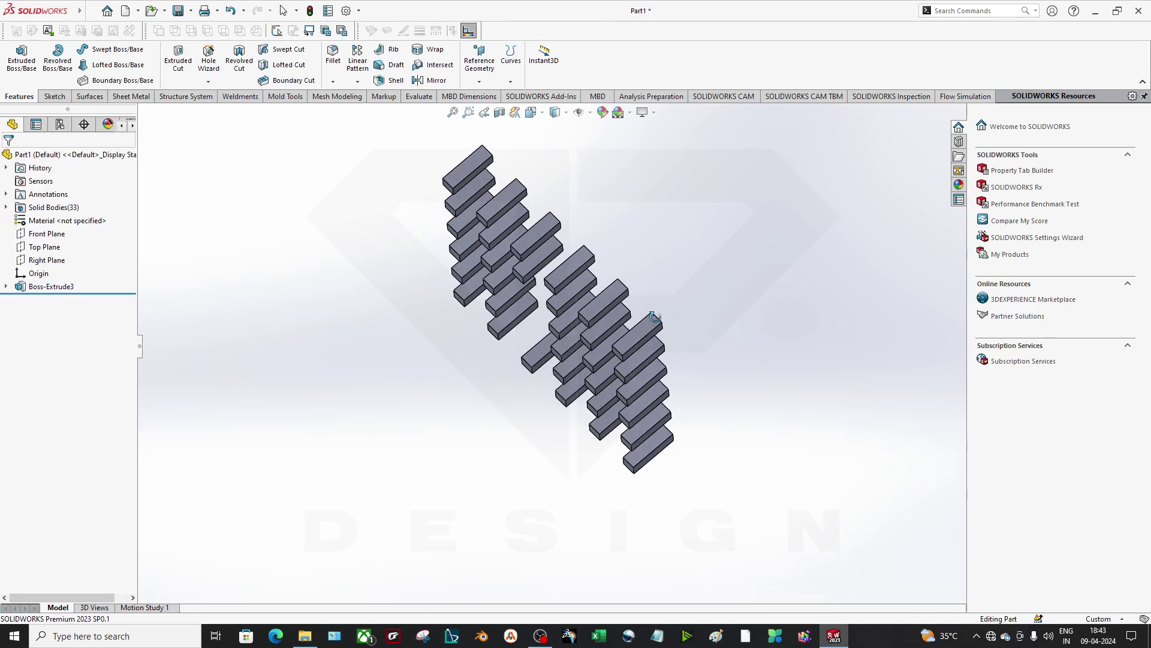
middle_drag(480, 379, 617, 298)
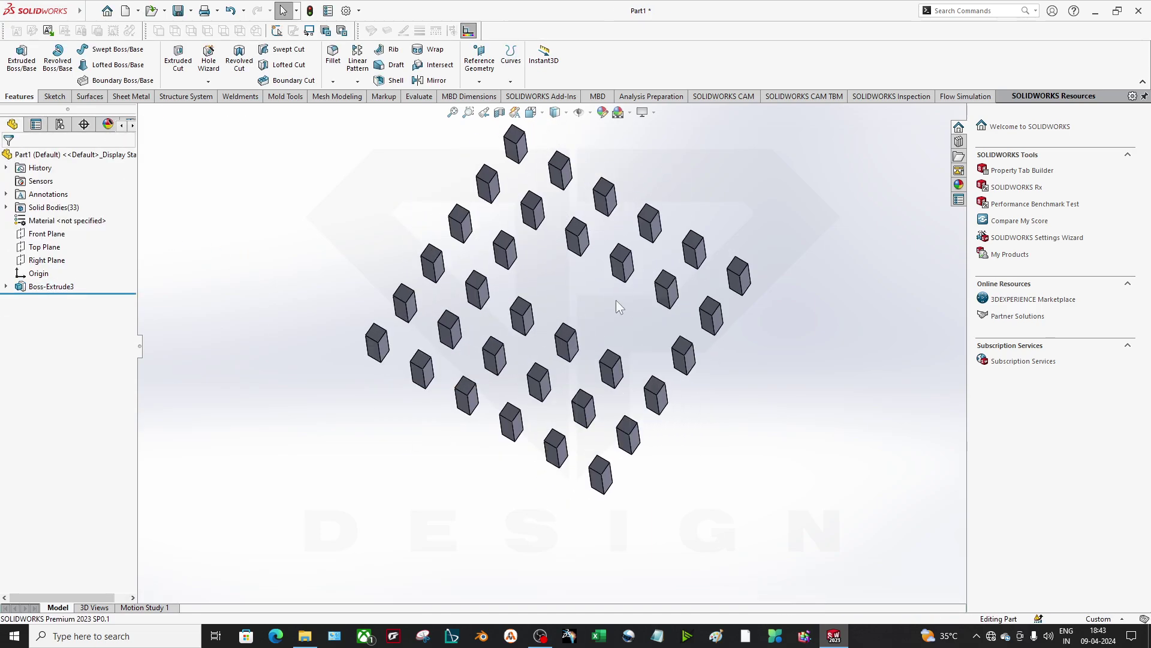
click(965, 249)
Step: Delete the Boss-Extrude3 feature and the square-grid Sketch4
right_click(48, 286)
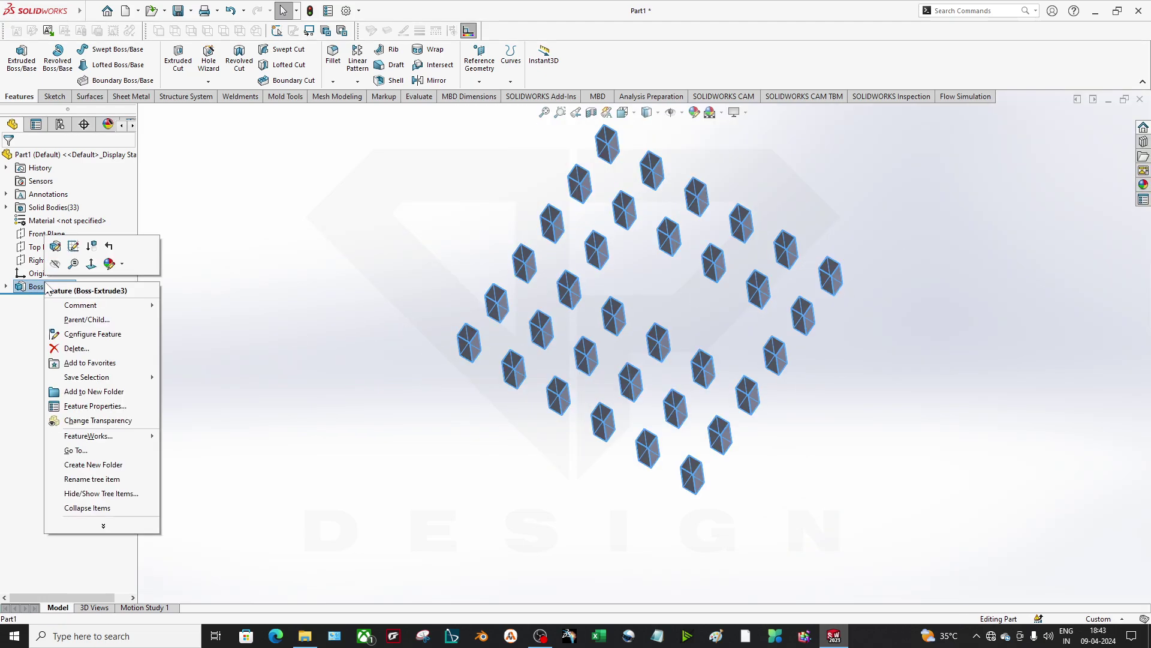
click(66, 344)
click(647, 264)
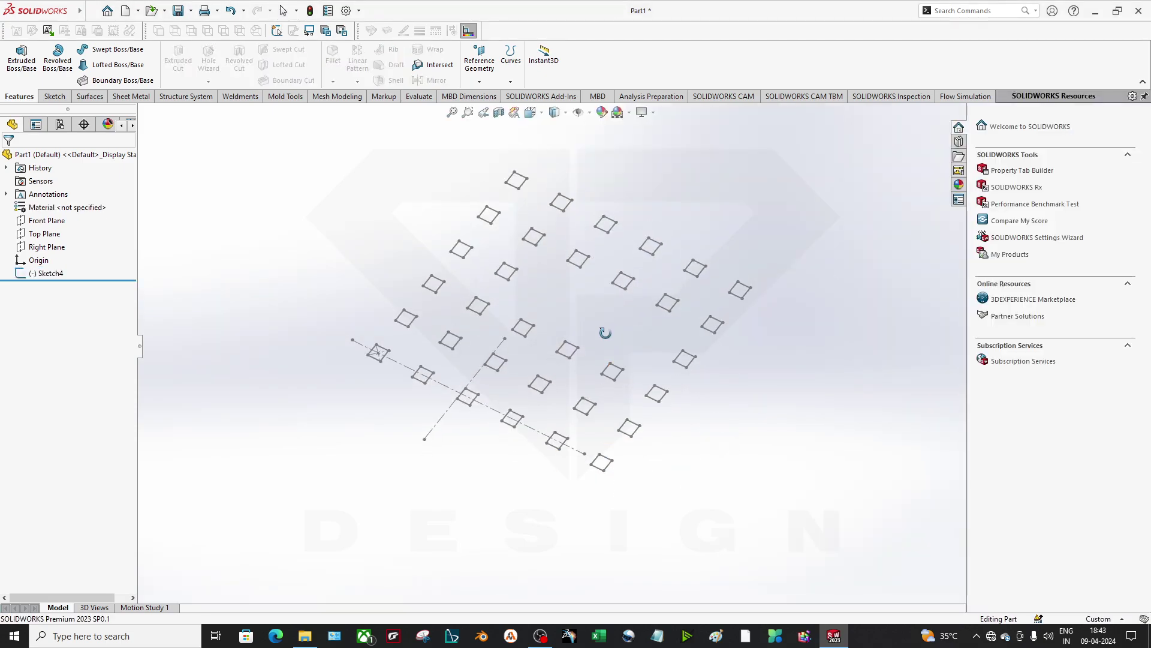
key(space)
right_click(38, 275)
click(66, 344)
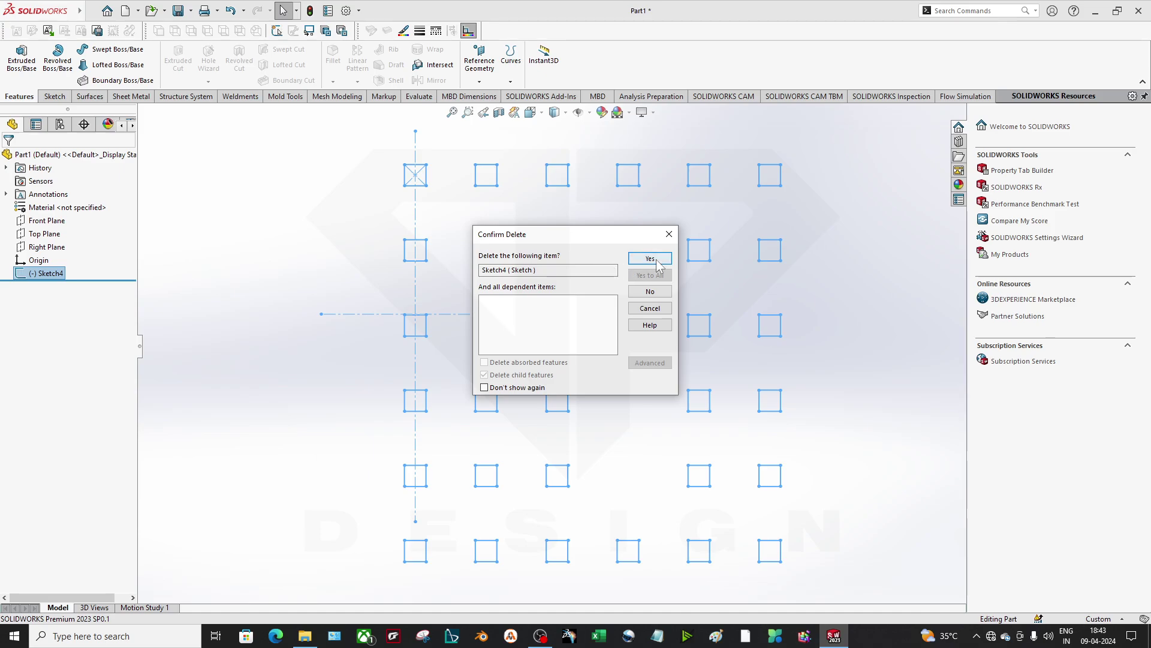
click(650, 258)
Step: Start a new sketch on the Front Plane
right_click(63, 221)
click(76, 201)
click(102, 49)
Step: Draw a circle centred on the origin
click(415, 314)
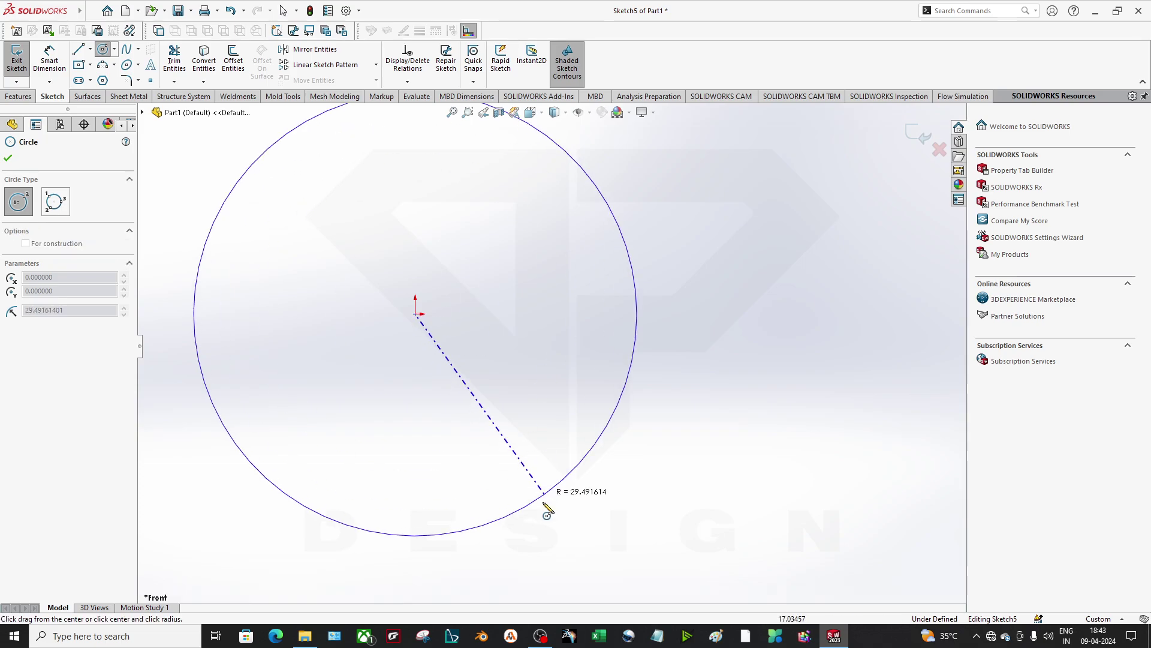
click(547, 507)
scroll(548, 506, up, 4)
scroll(471, 397, down, 3)
scroll(527, 354, down, 1)
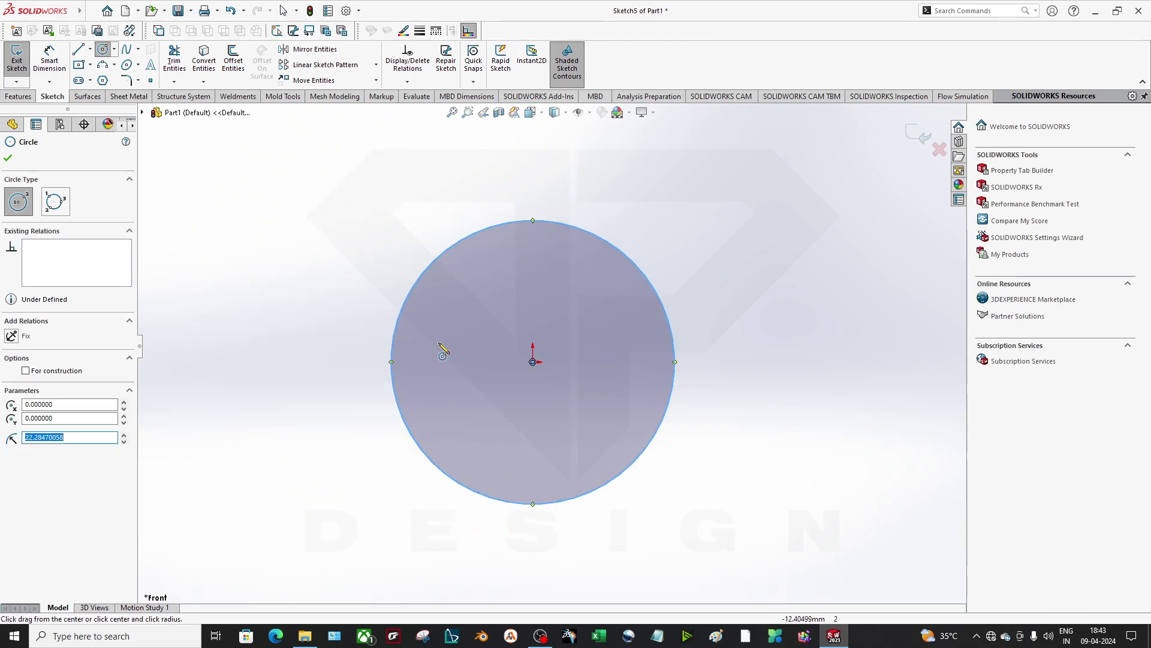
click(376, 64)
click(312, 222)
key(Escape)
key(Escape)
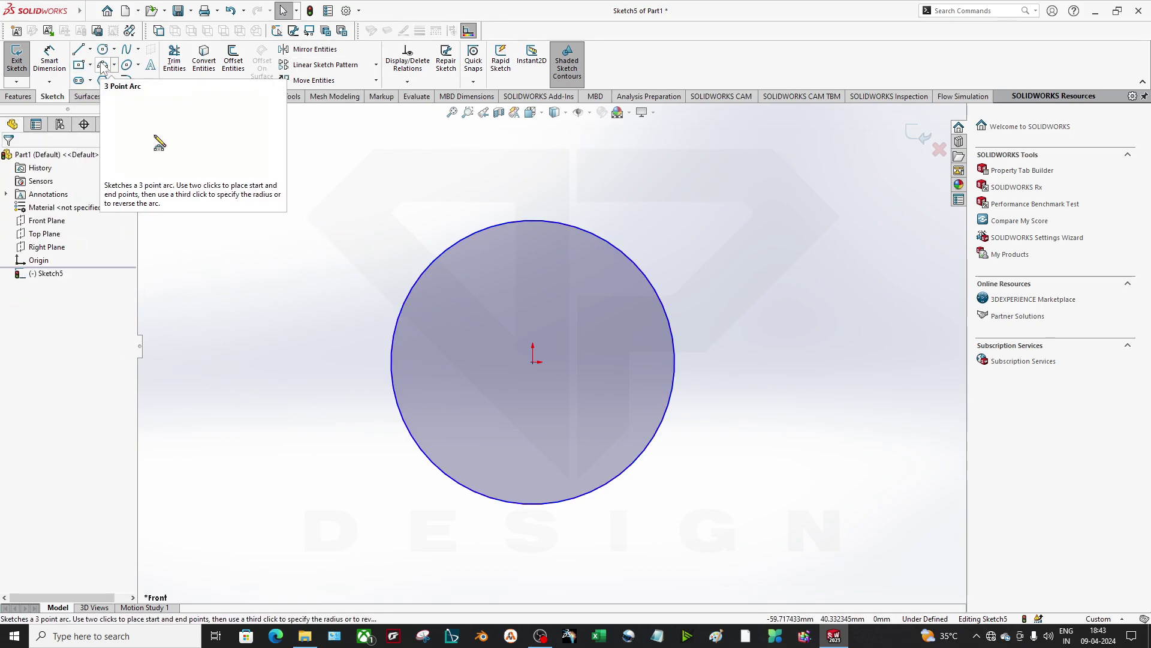
Step: Draw a three-point arc from the circle's top down to the origin, bowing outward
click(103, 65)
drag(534, 222, 532, 361)
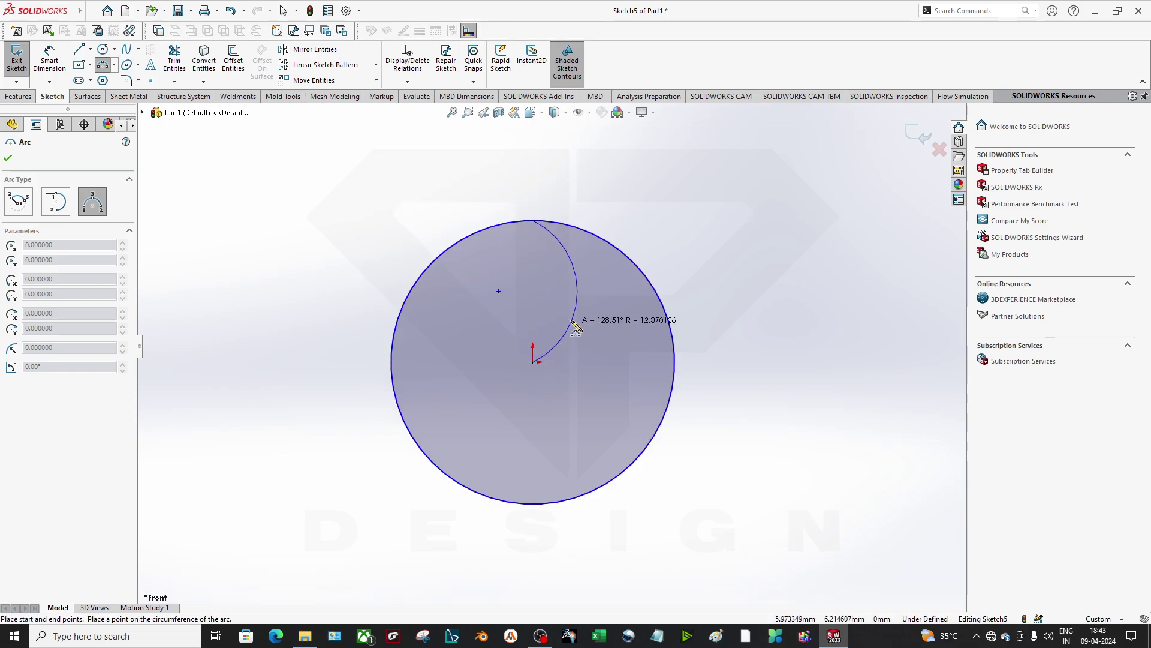
click(571, 302)
drag(534, 221, 533, 362)
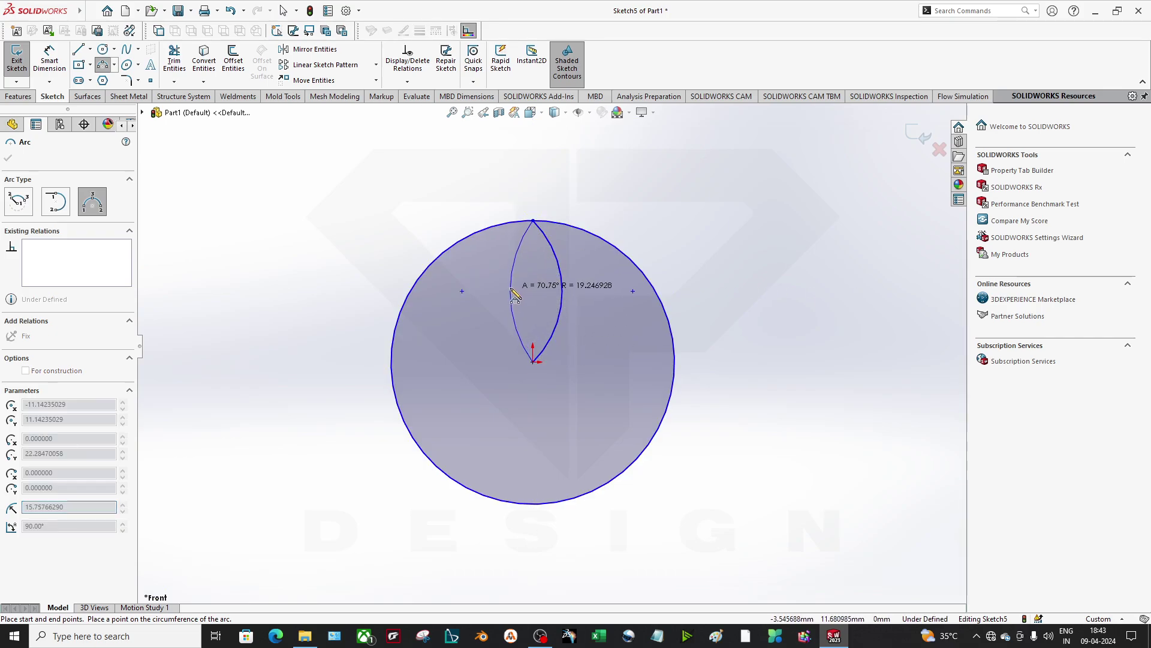
key(Escape)
Step: Add a vertical construction centerline from the circle's top to the origin
click(90, 49)
click(111, 65)
click(532, 221)
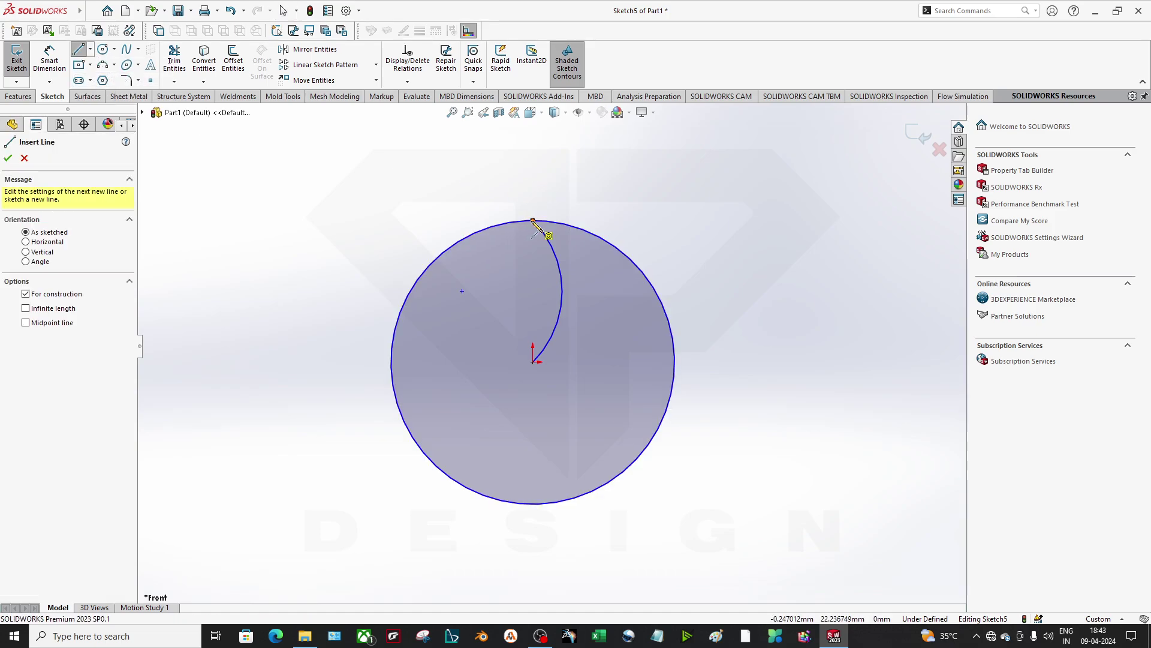
click(532, 361)
key(Escape)
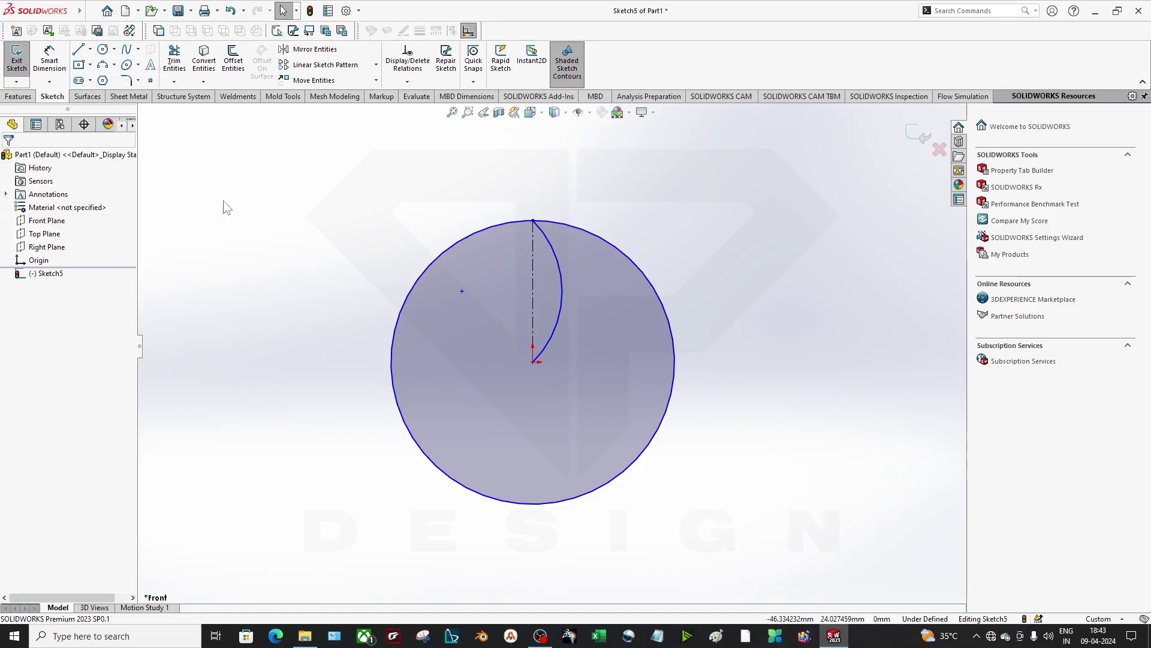
click(315, 49)
Step: Mirror Arc2 about the vertical centerline, creating the second petal arc
scroll(684, 270, down, 3)
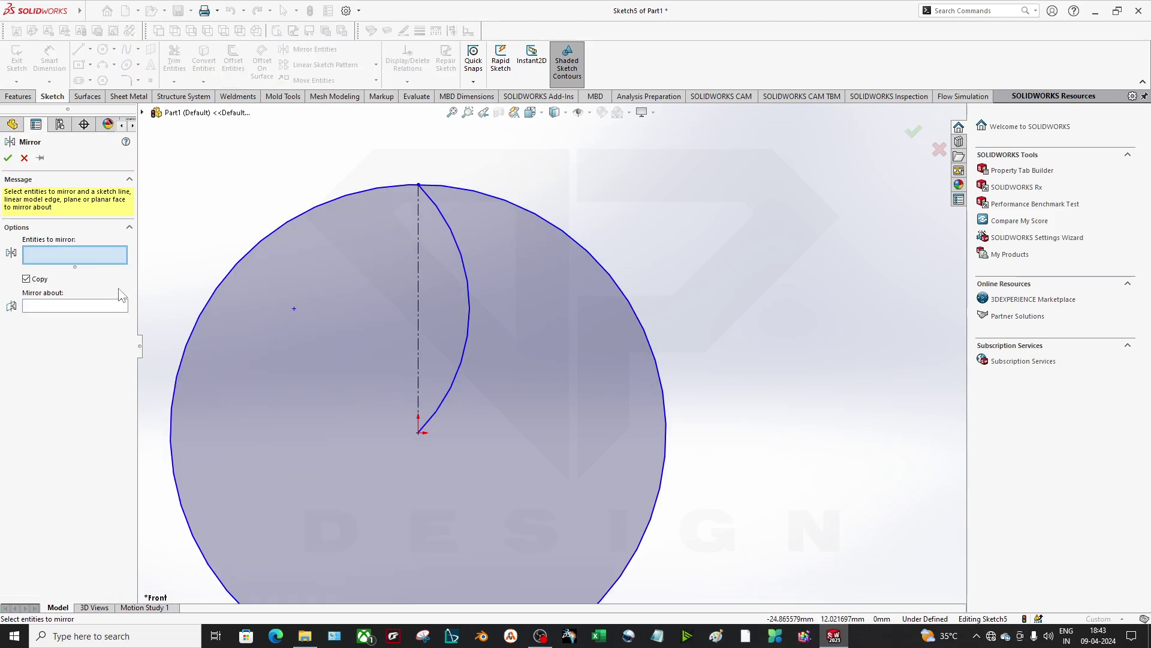
click(469, 291)
click(74, 305)
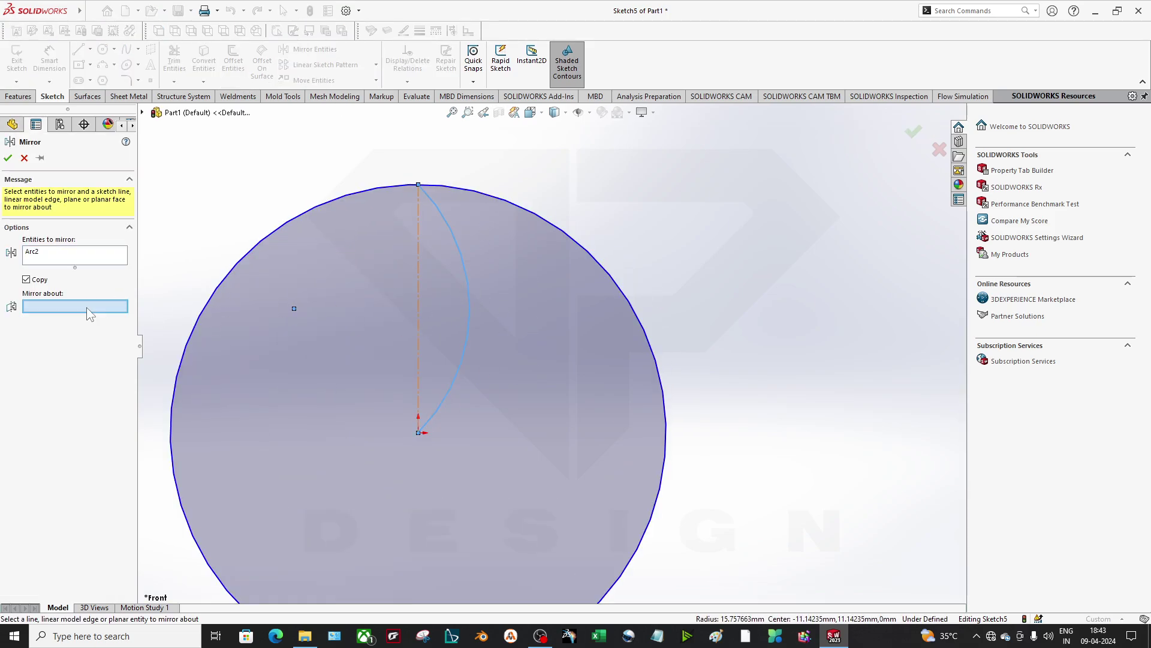
click(419, 326)
scroll(513, 420, up, 3)
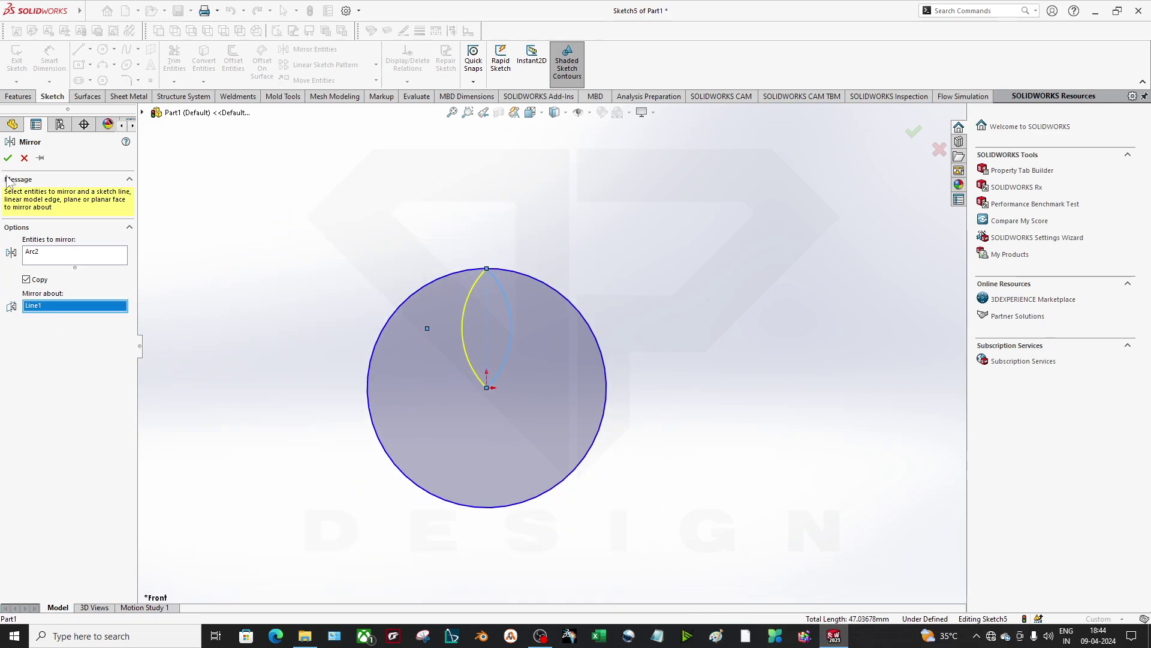
click(8, 158)
scroll(295, 249, down, 2)
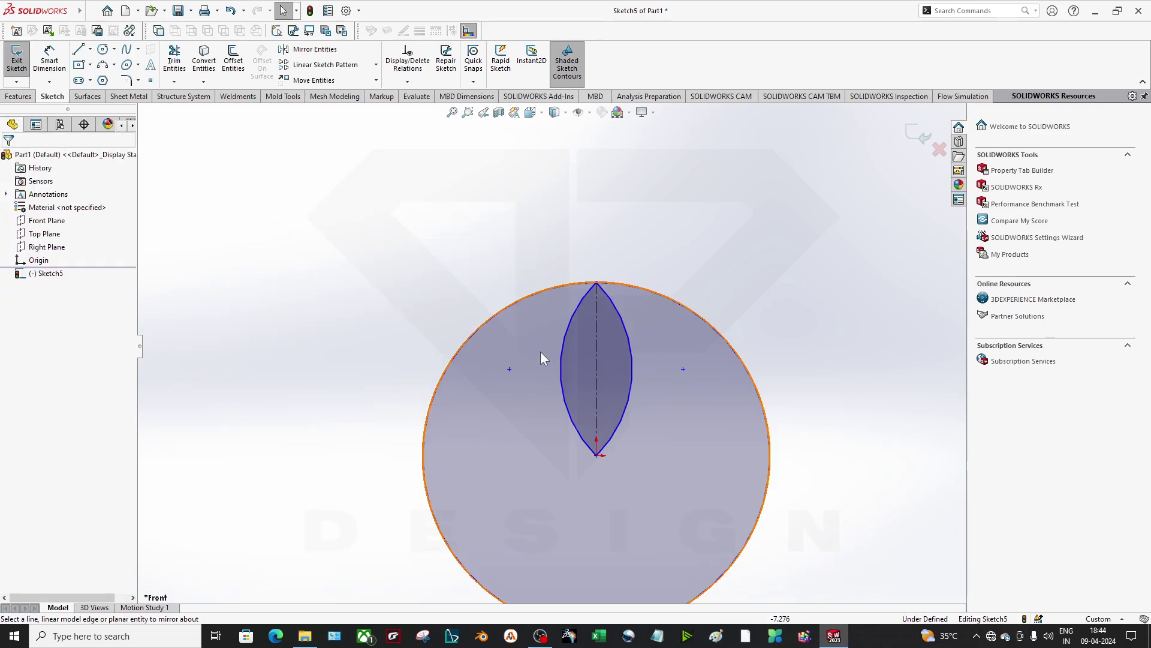
scroll(552, 426, up, 3)
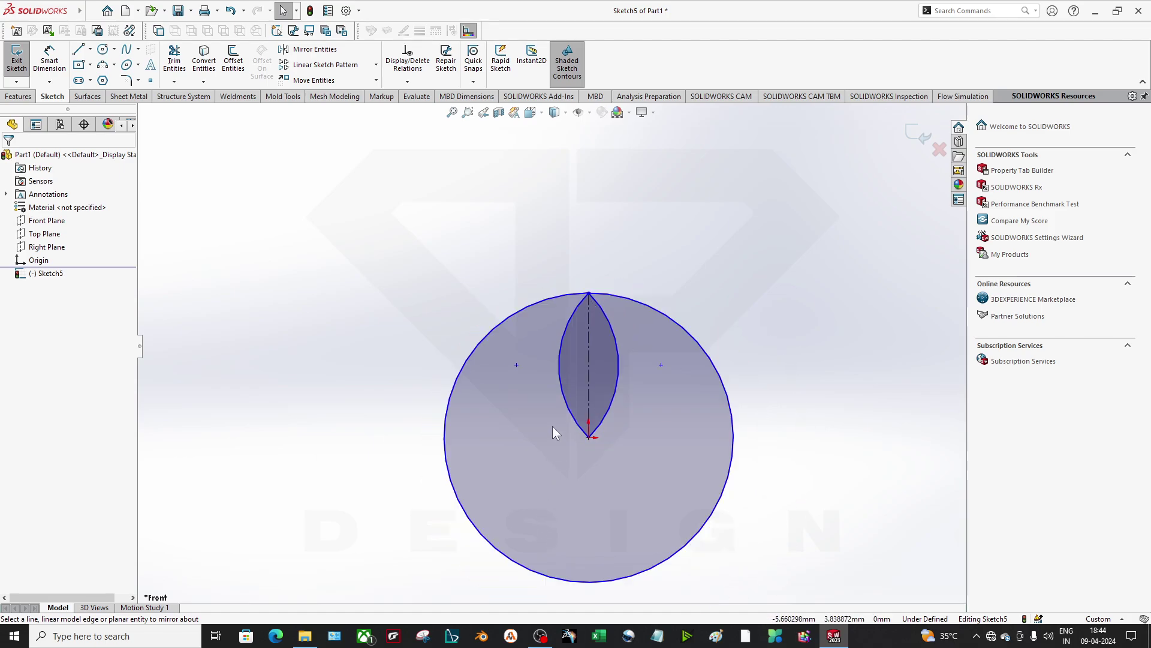
Step: Start a circular sketch pattern centred on the origin with both petal arcs selected
click(376, 66)
click(360, 96)
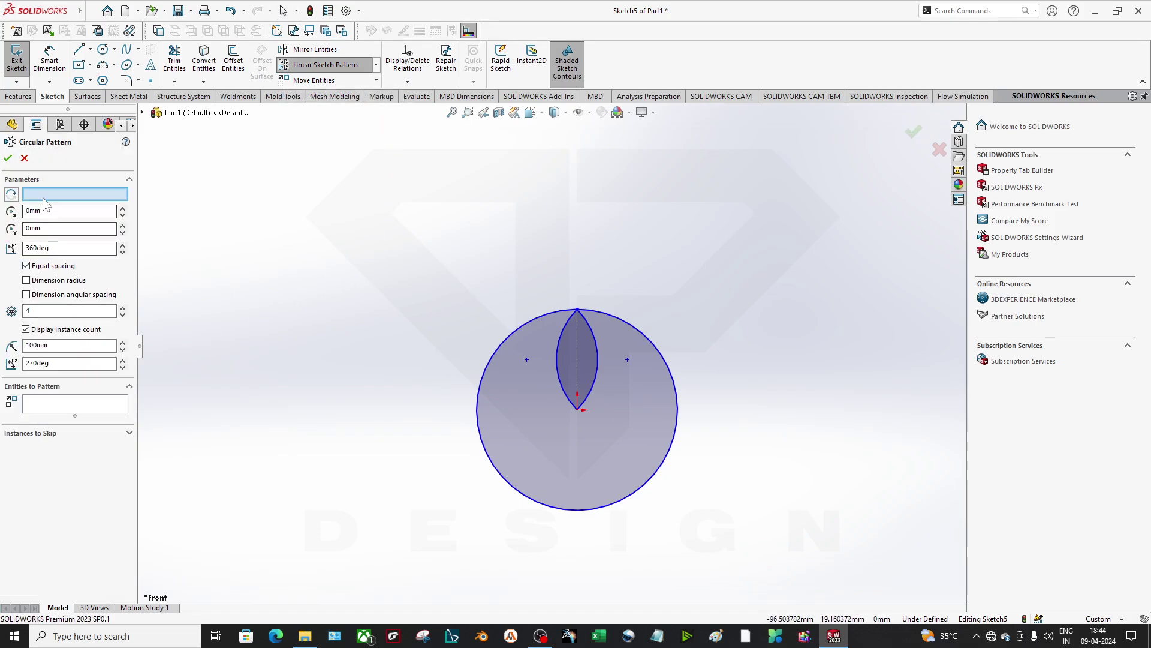
click(496, 347)
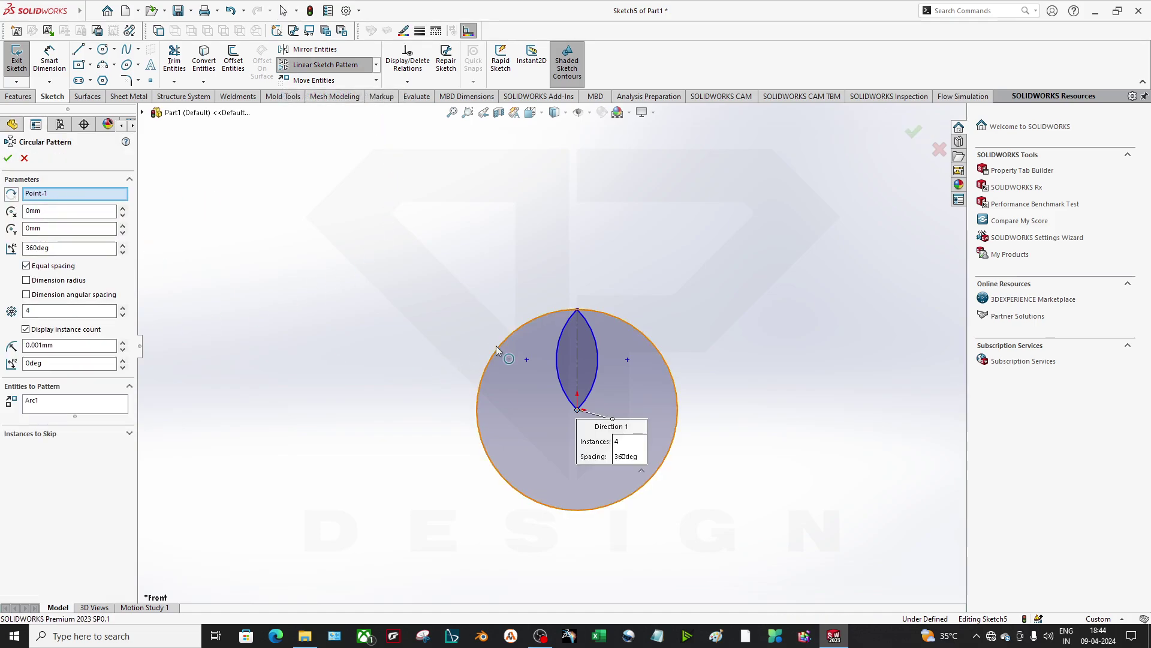
click(59, 404)
right_click(58, 404)
click(102, 411)
click(561, 359)
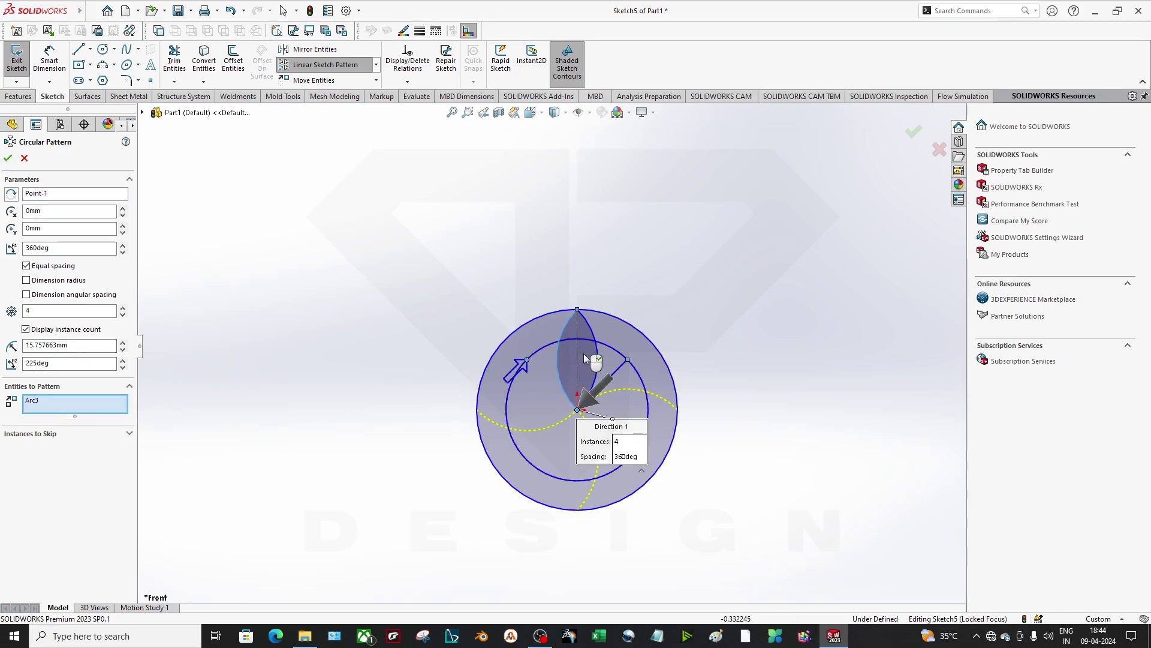
click(598, 357)
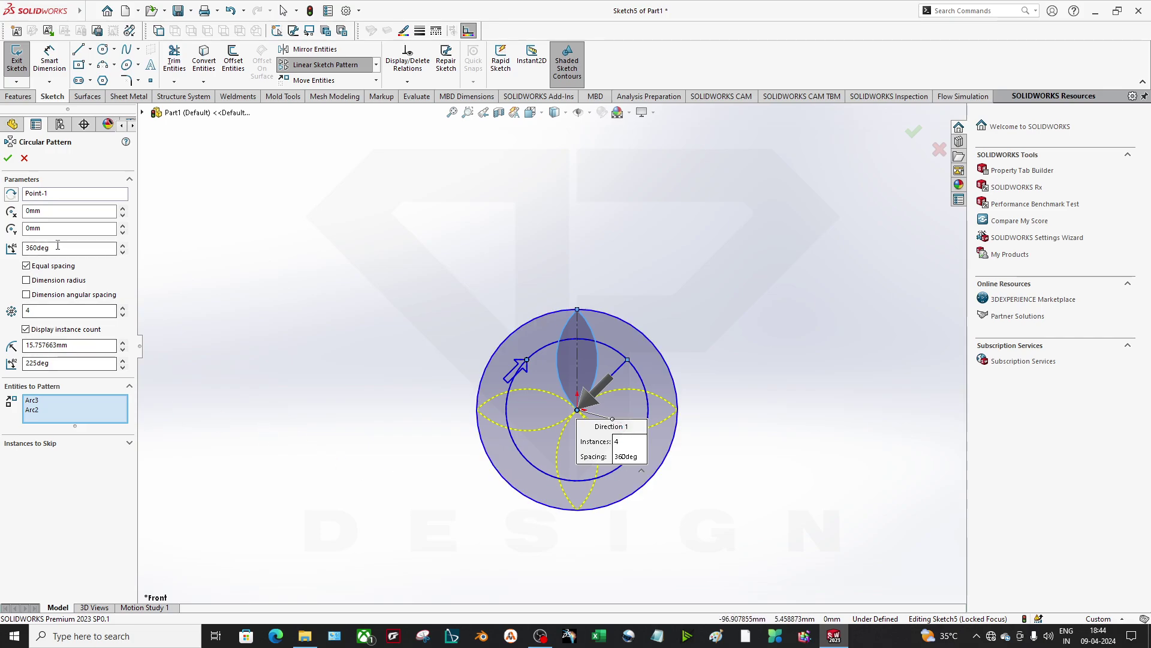
Step: Set the circular pattern to 8 instances equally spaced over 360°
click(123, 307)
click(123, 307)
click(122, 307)
click(122, 308)
click(122, 307)
click(122, 307)
click(123, 308)
click(122, 308)
click(123, 307)
click(123, 308)
click(122, 307)
scroll(579, 412, down, 3)
scroll(600, 456, up, 3)
scroll(617, 493, down, 5)
scroll(583, 378, up, 2)
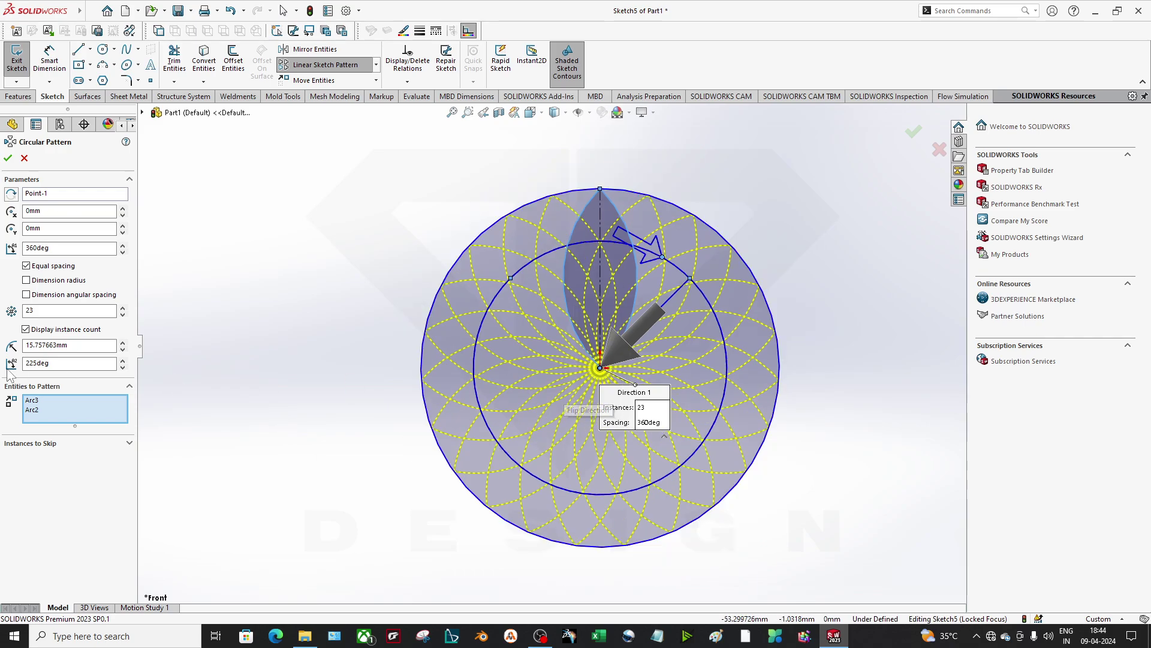
click(122, 313)
click(122, 314)
click(122, 314)
click(122, 313)
click(122, 314)
click(122, 314)
click(122, 314)
click(123, 314)
click(122, 314)
click(122, 314)
click(122, 313)
click(122, 313)
click(123, 314)
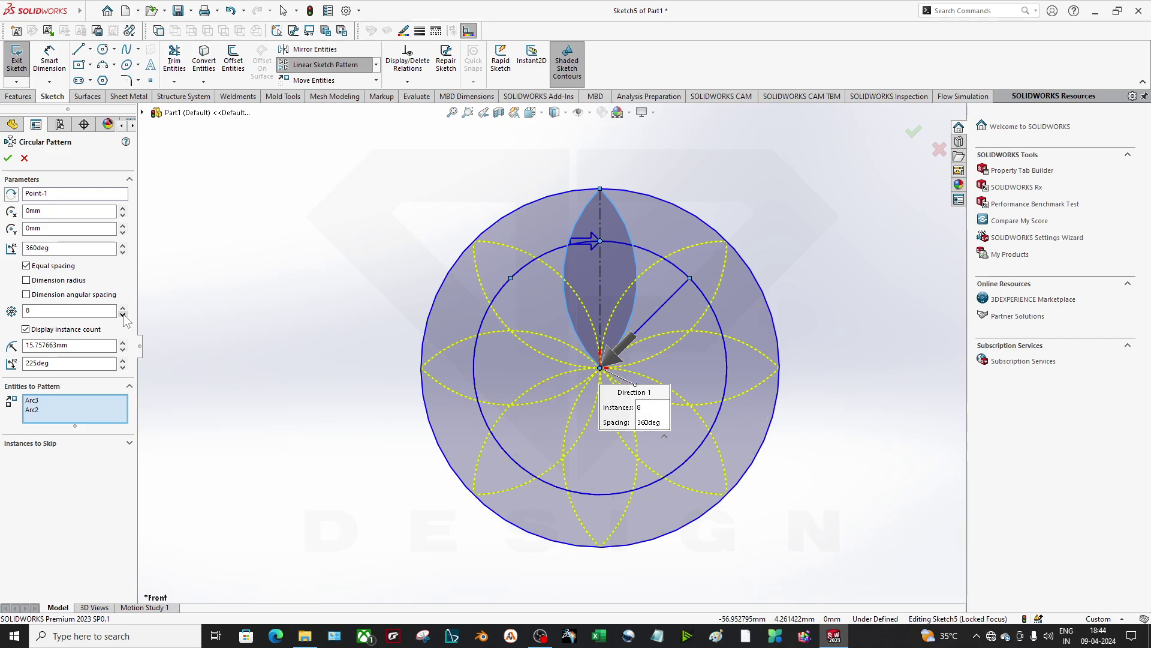
Step: Clear the Instances to Skip list so all eight petals stay in the pattern
click(29, 443)
click(68, 458)
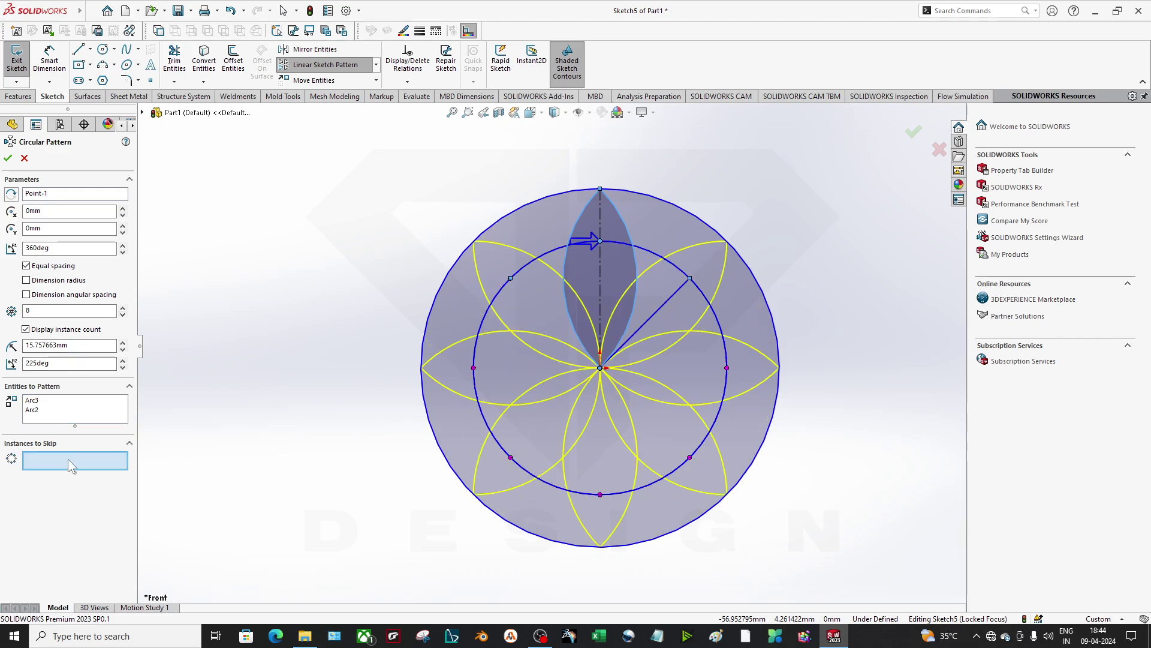
click(474, 369)
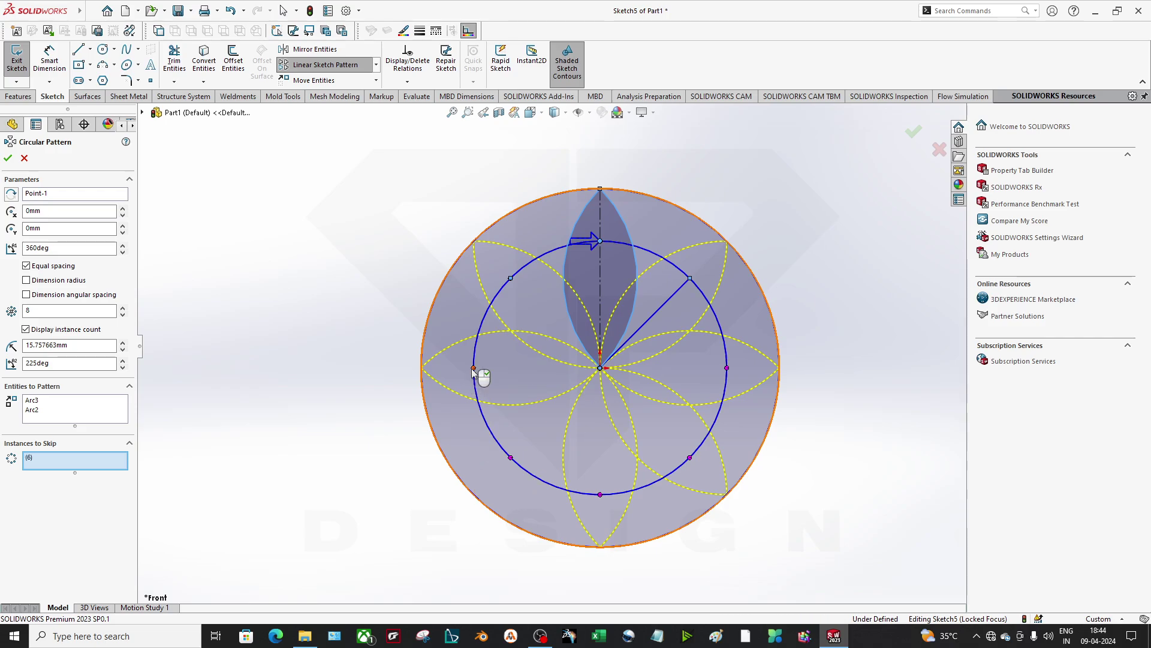
right_click(42, 459)
click(66, 460)
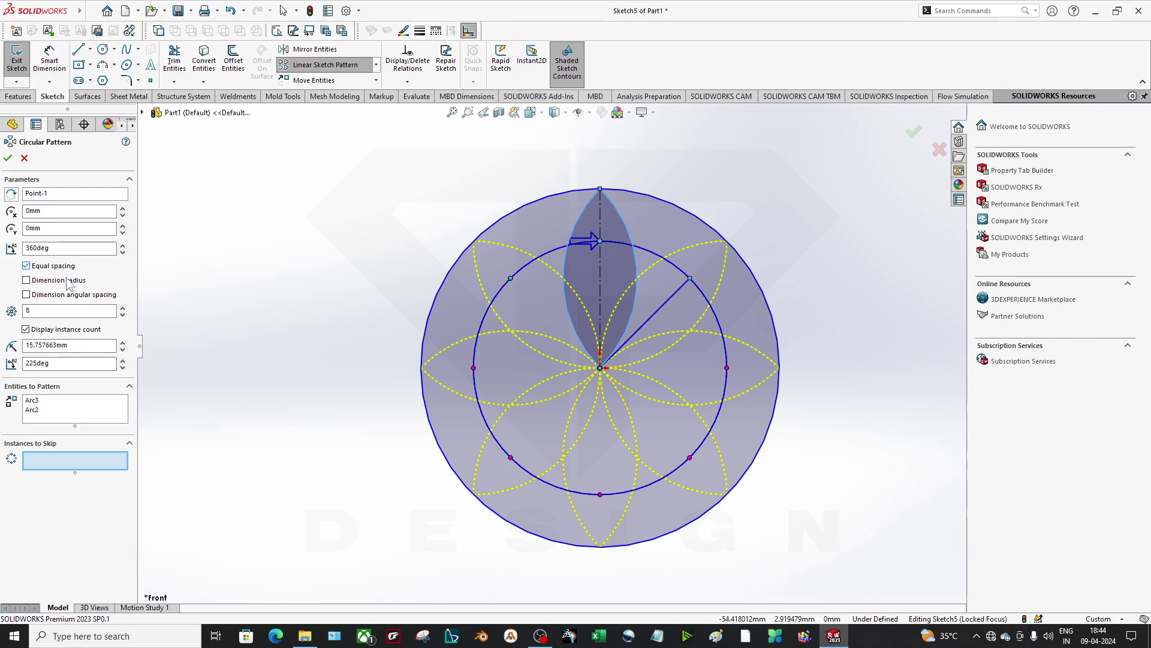
Step: Turn on the pattern radius dimension, check the radius and angle values, and accept the eight-petal pattern
click(27, 281)
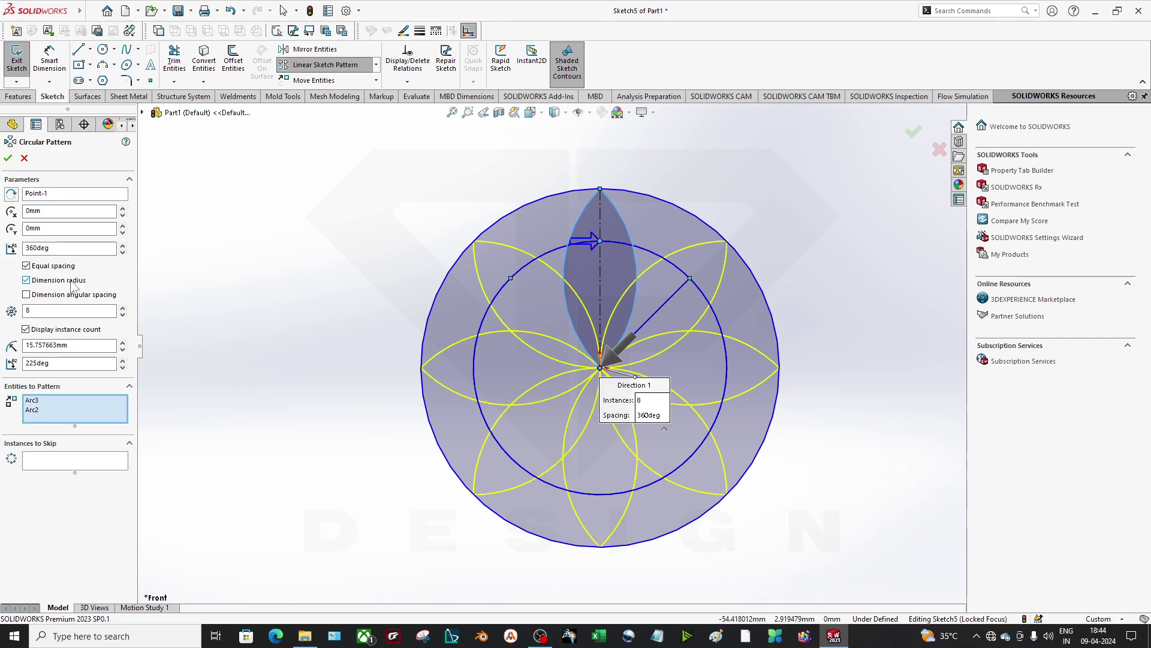
click(115, 345)
click(78, 346)
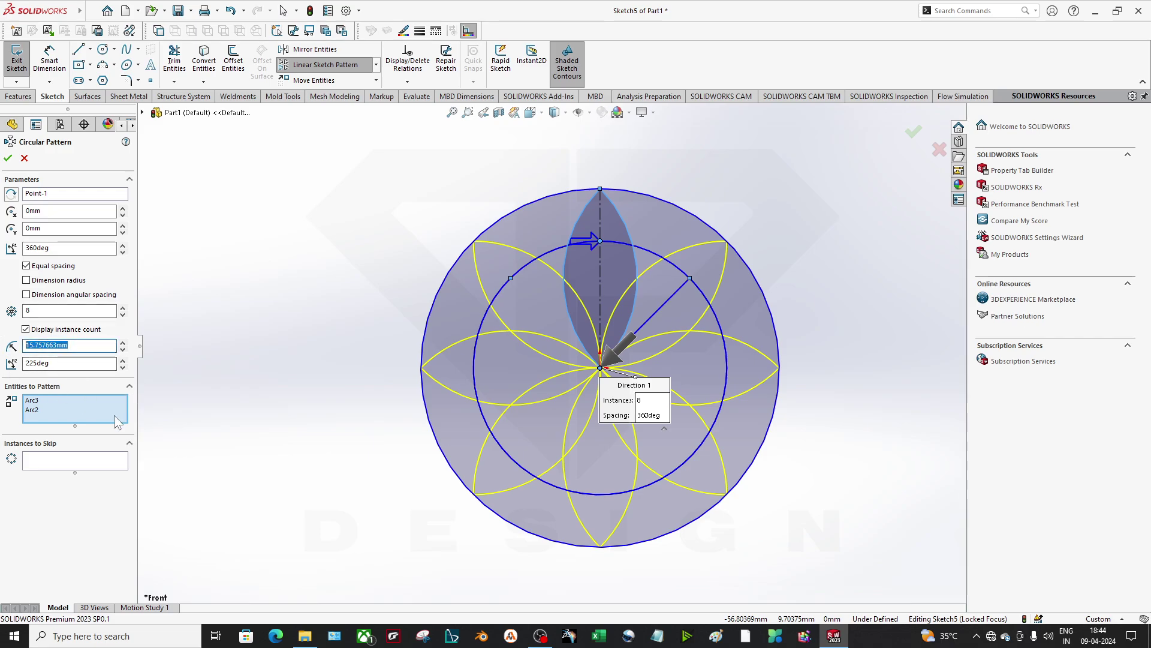
key(Tab)
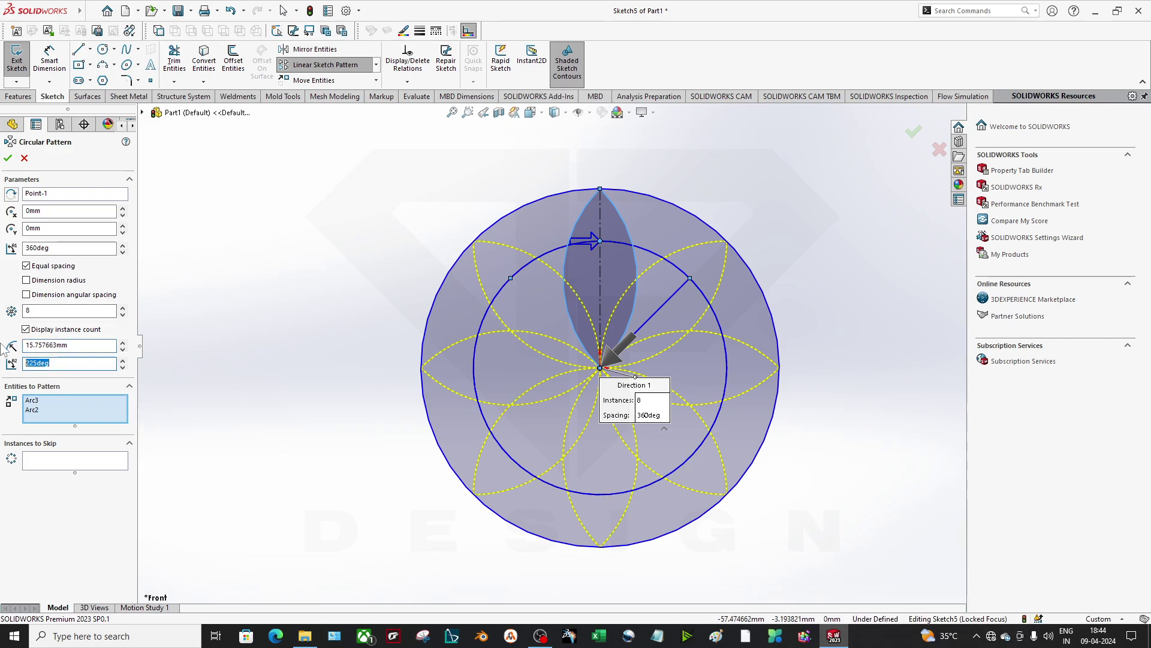
click(8, 158)
Step: Start Trim Entities to remove the inner overlapping petal arcs
scroll(661, 318, down, 5)
scroll(613, 400, up, 3)
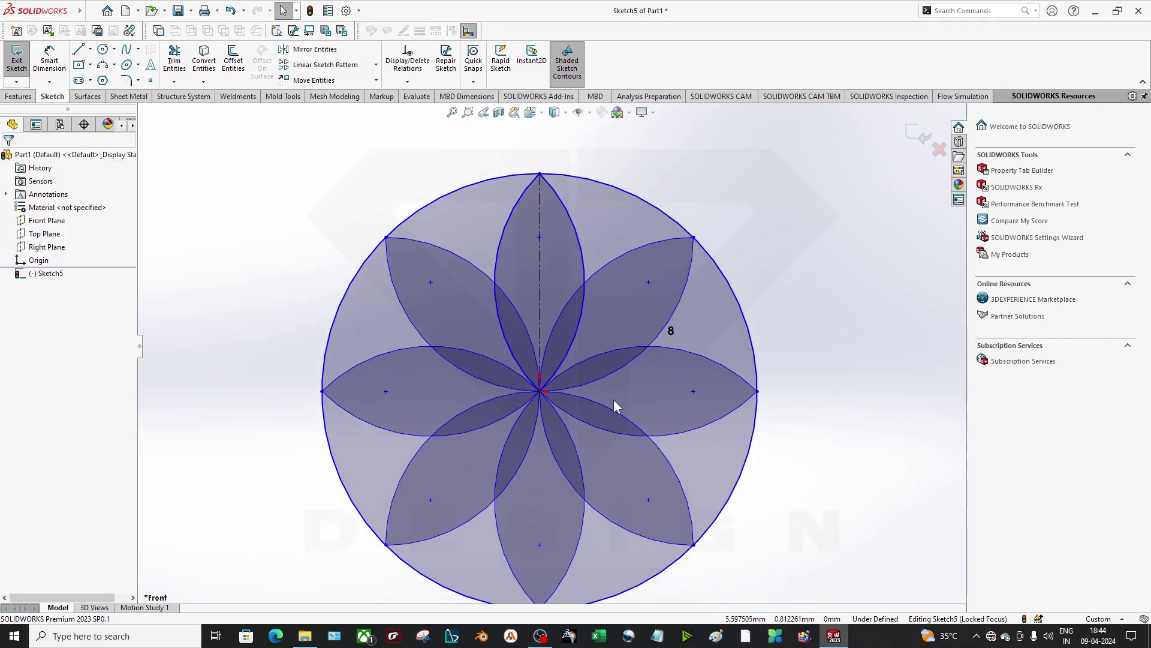
click(174, 60)
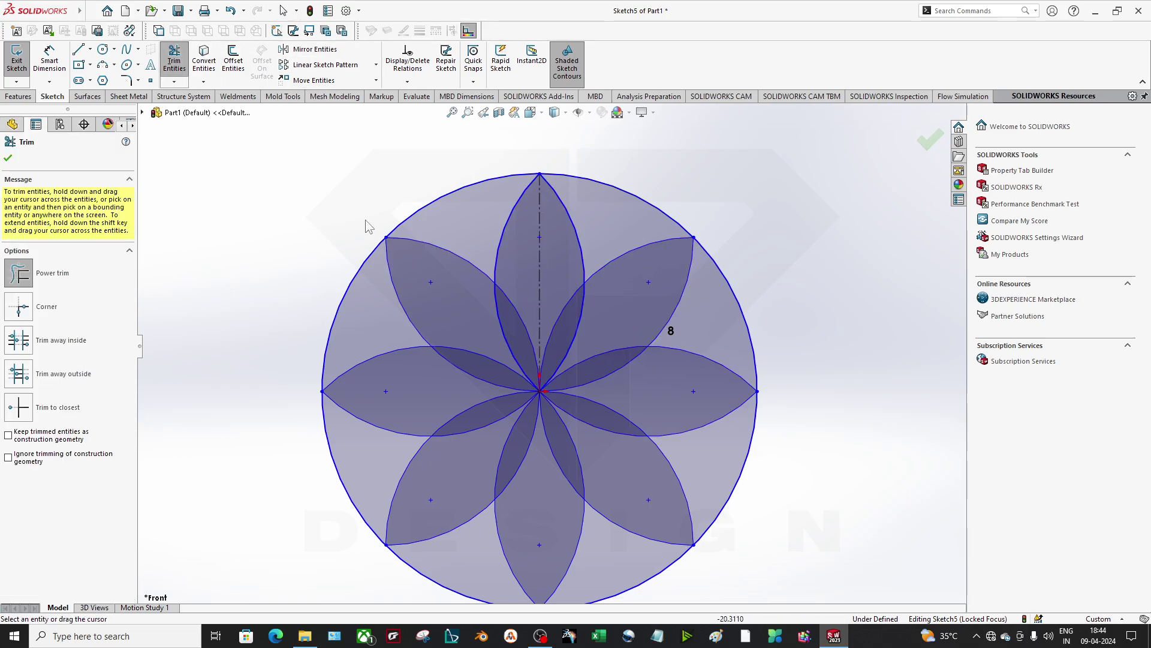